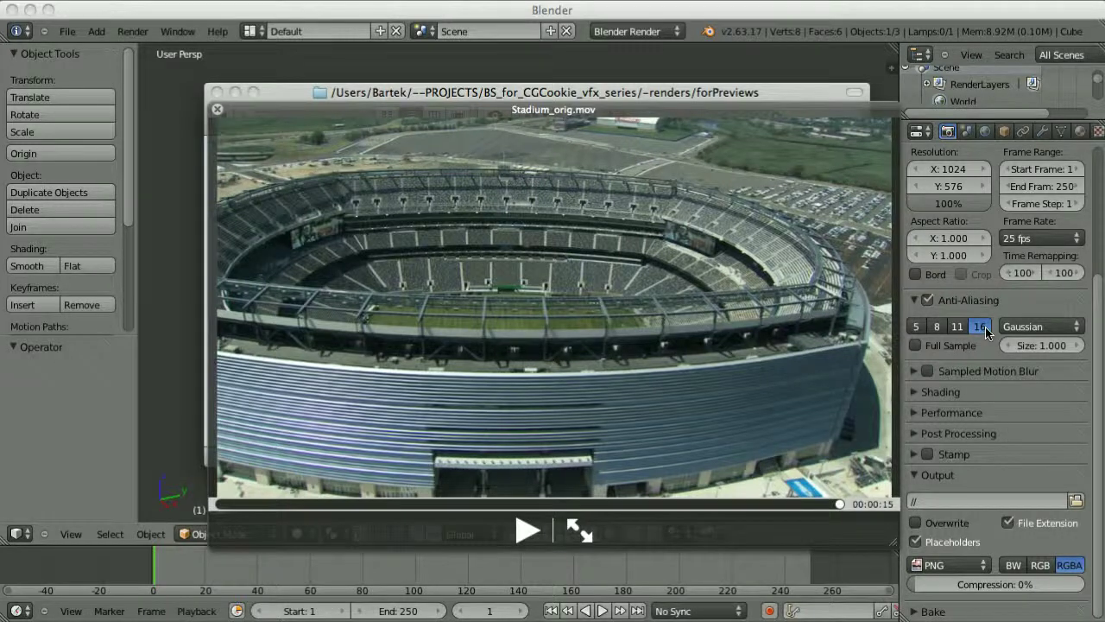
Step: Close the stadium clip preview, switch to the browser, and open the NFL Football Stadium clip page in the Sports category of Stock Footage for Free
key(space)
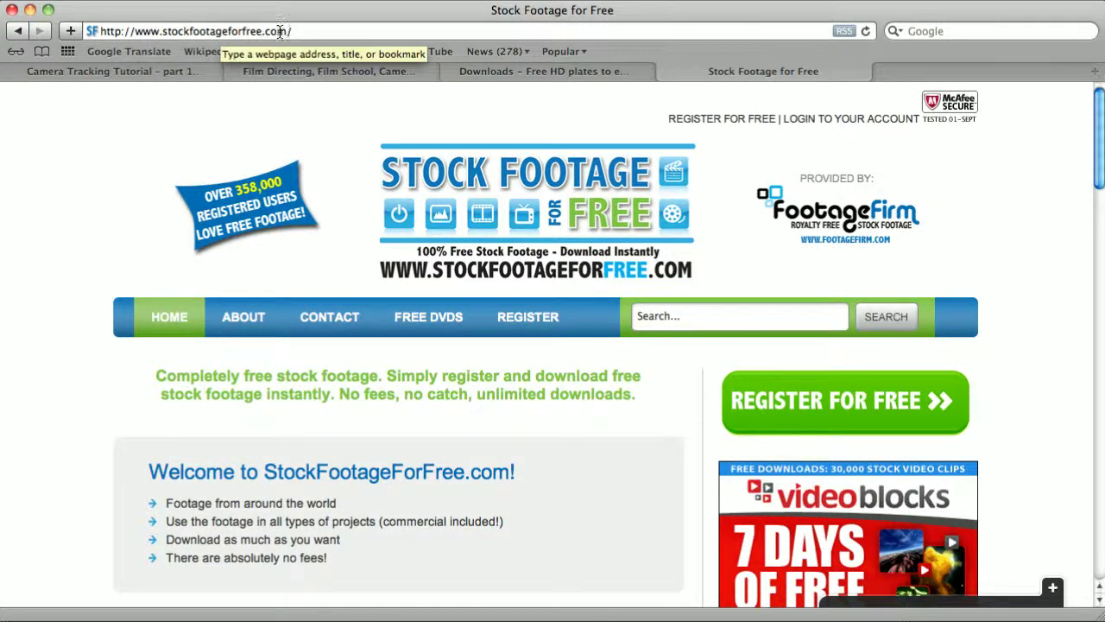
scroll(308, 464, down, 5)
click(308, 463)
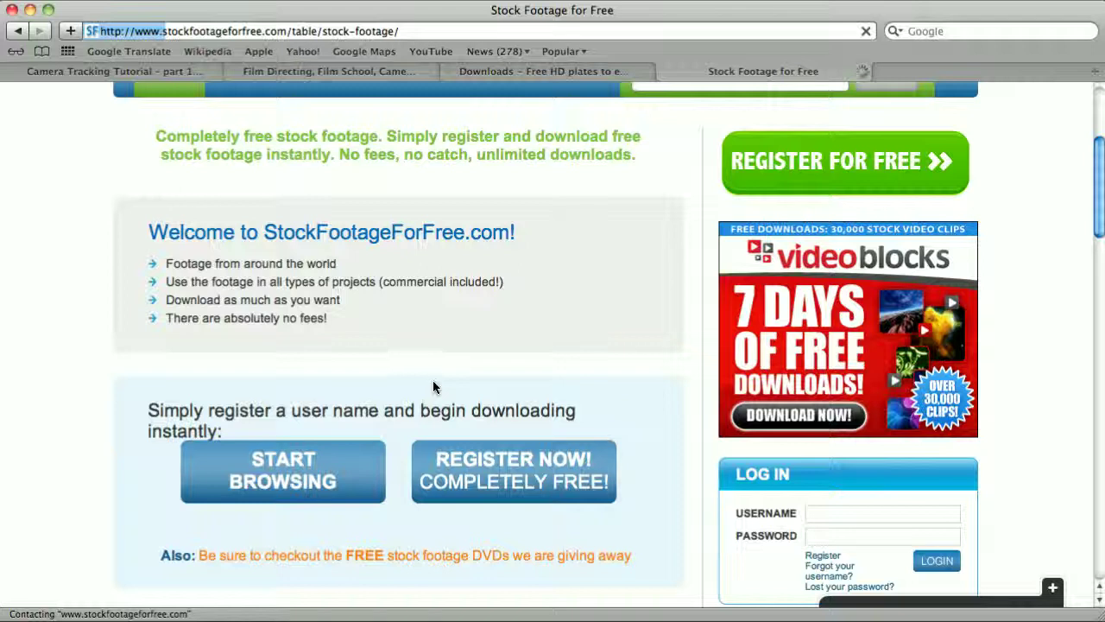
click(130, 490)
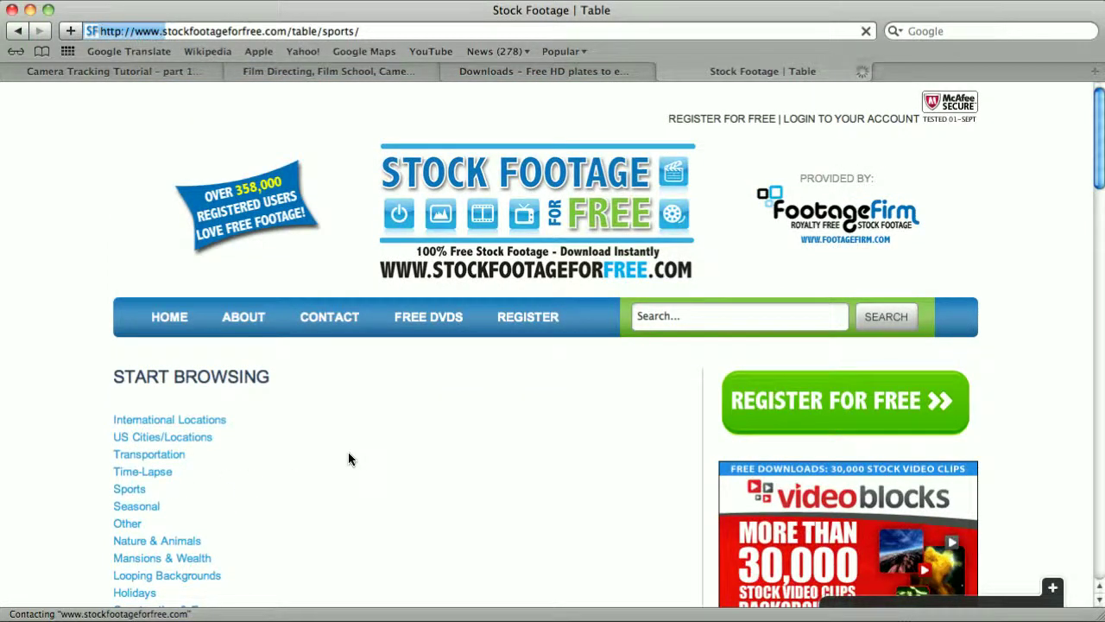
click(235, 466)
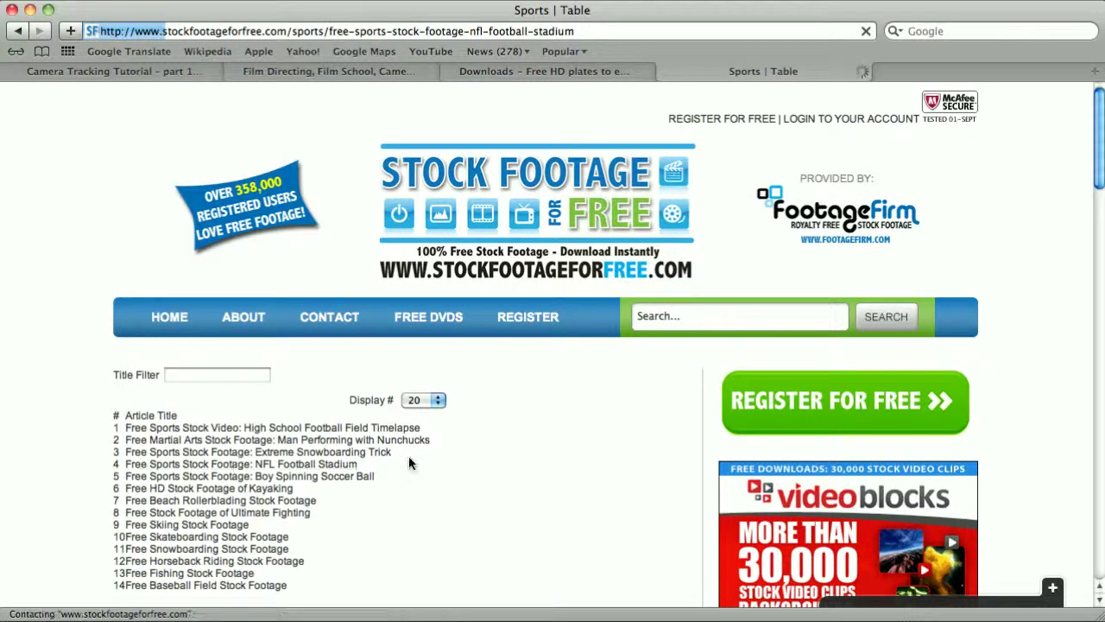
scroll(668, 473, down, 5)
scroll(668, 473, up, 1)
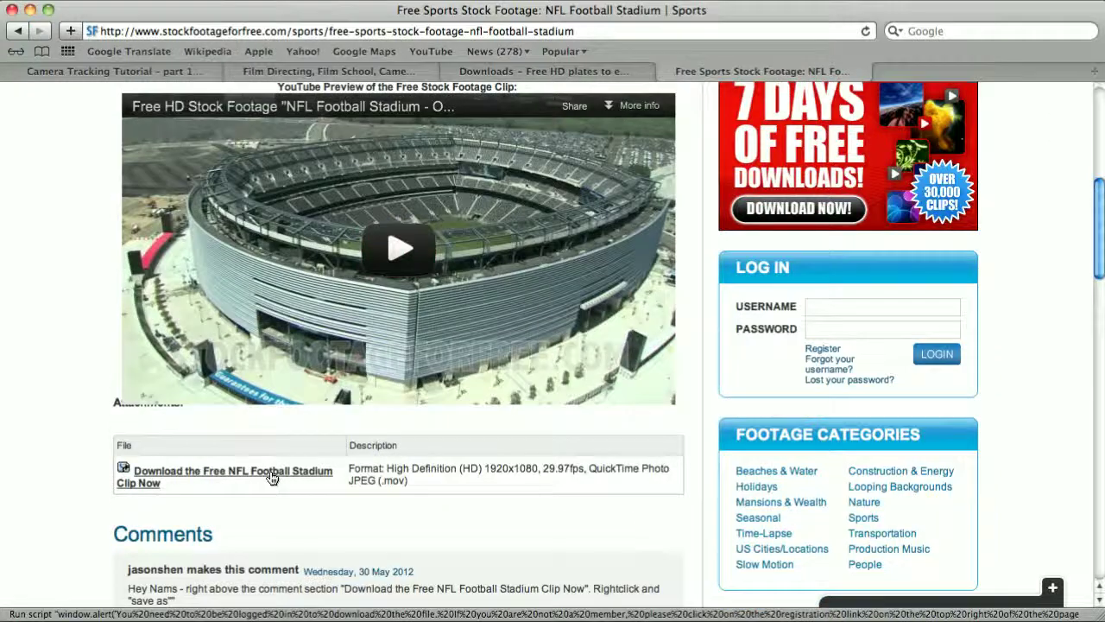
Step: Look up the Tracking Plates download entry on the Hollywood Camera Work site, and bring up the already open Downloads page
key(ctrl+shift+Tab)
key(ctrl+shift+Tab)
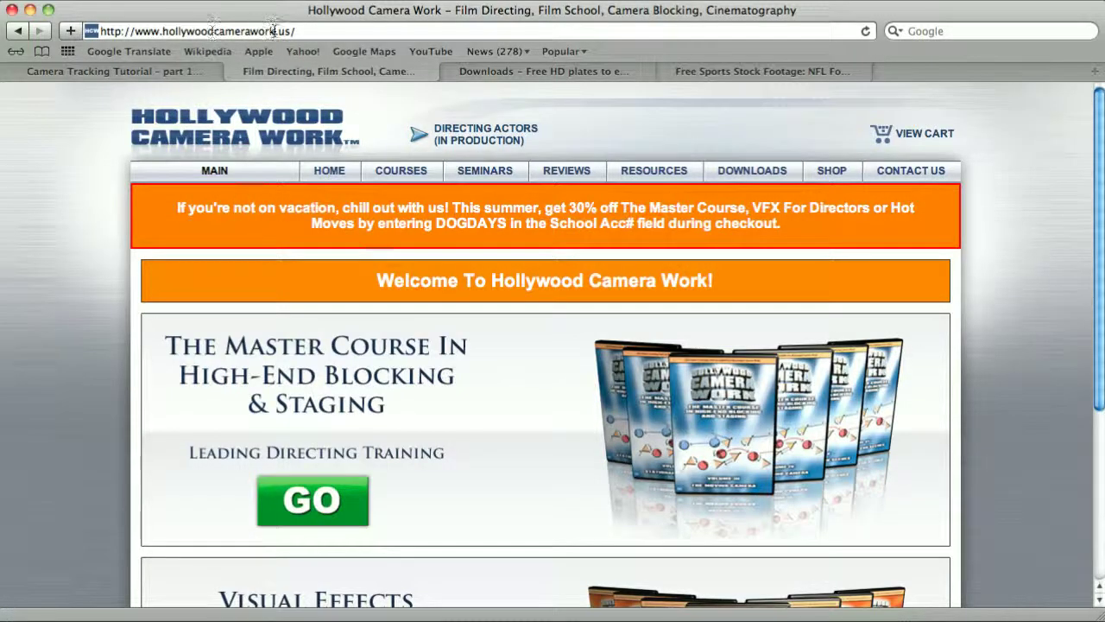
mouse_move(760, 175)
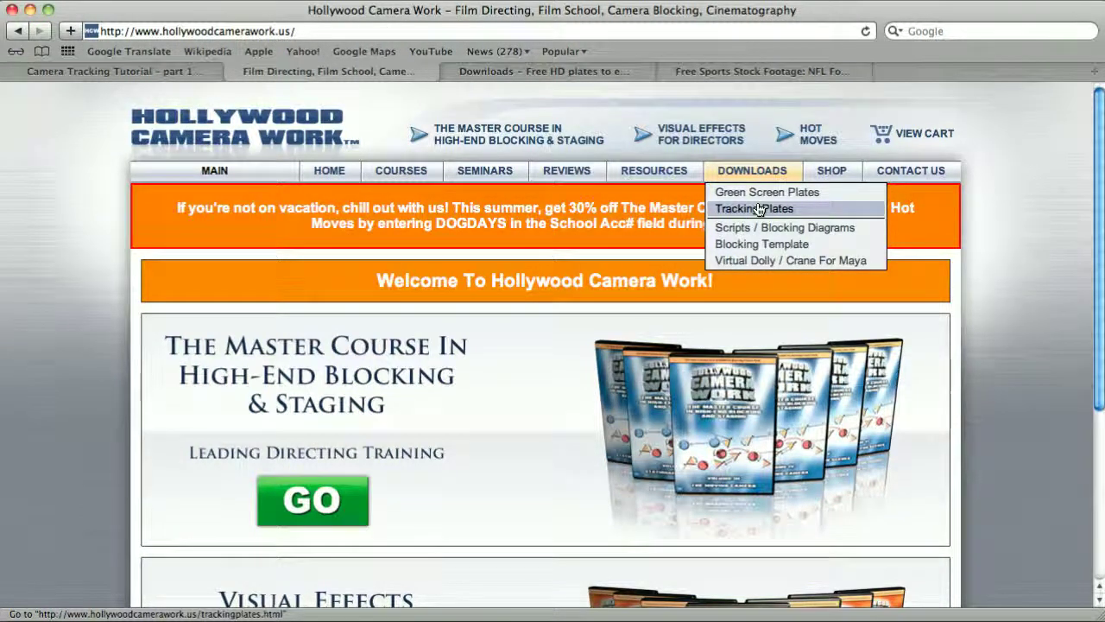
key(ctrl+Tab)
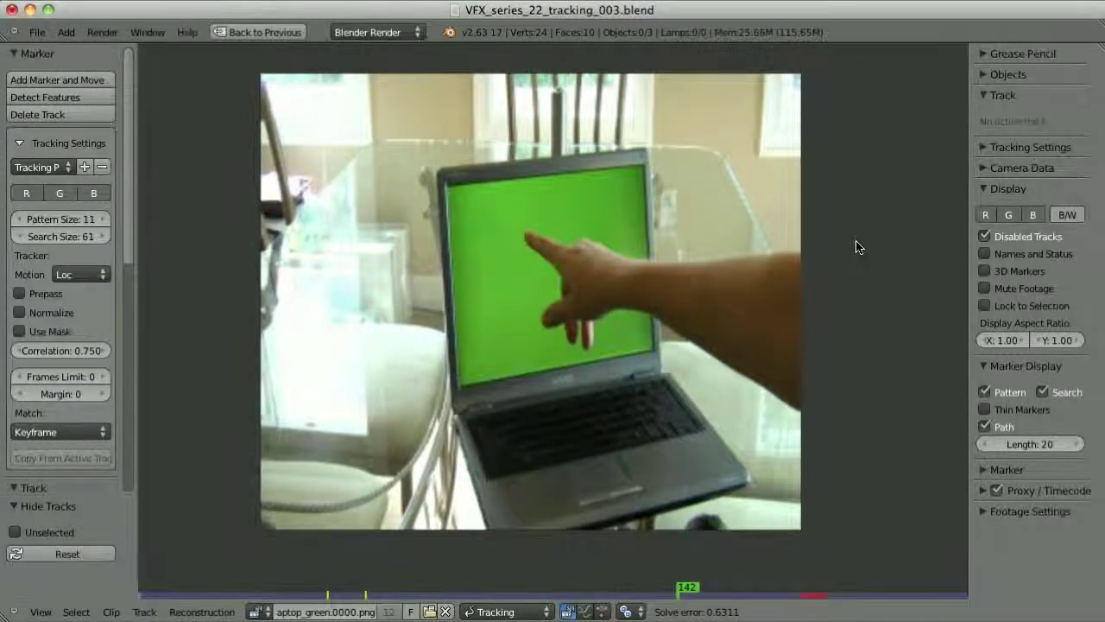
Step: Switch to the browser and look through the Camera Tracking Tutorial – part 1 page
key(super+Tab)
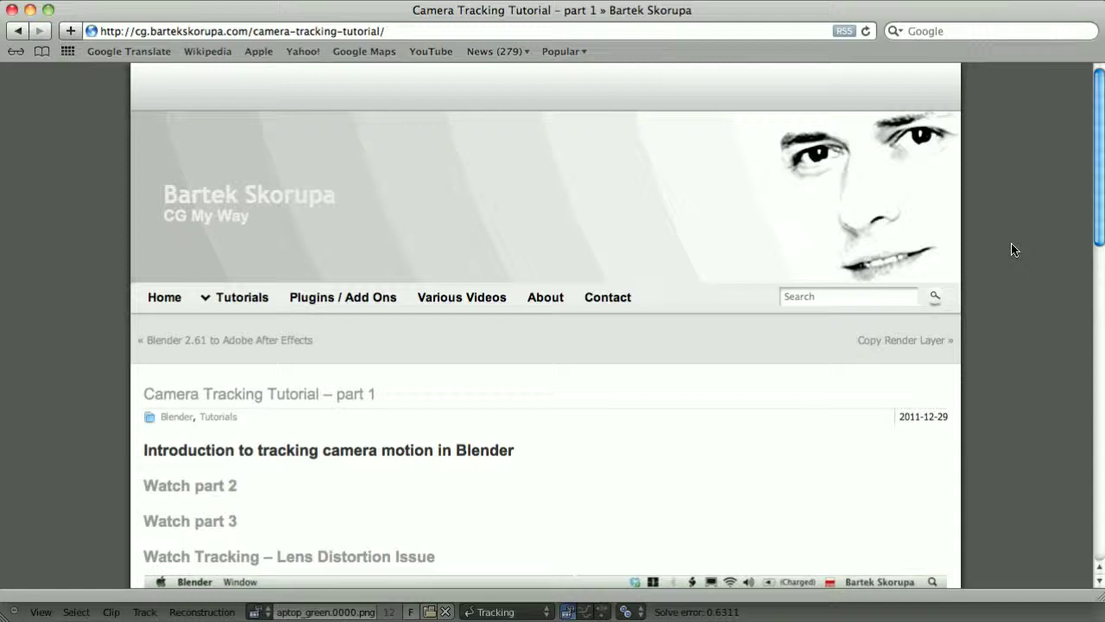
scroll(1014, 250, down, 5)
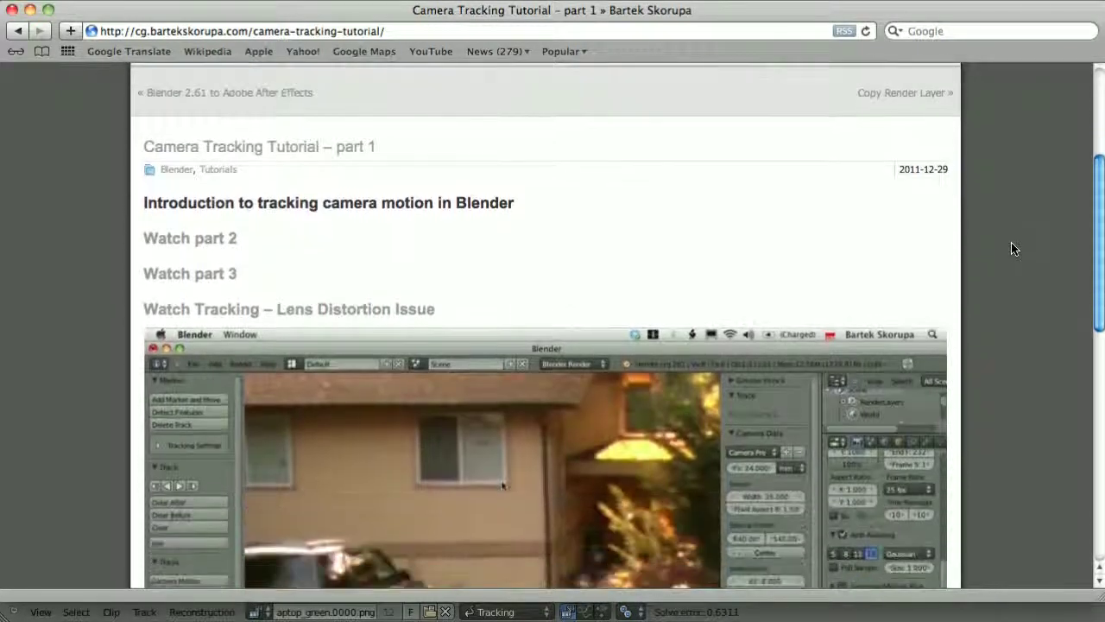
scroll(1013, 249, down, 1)
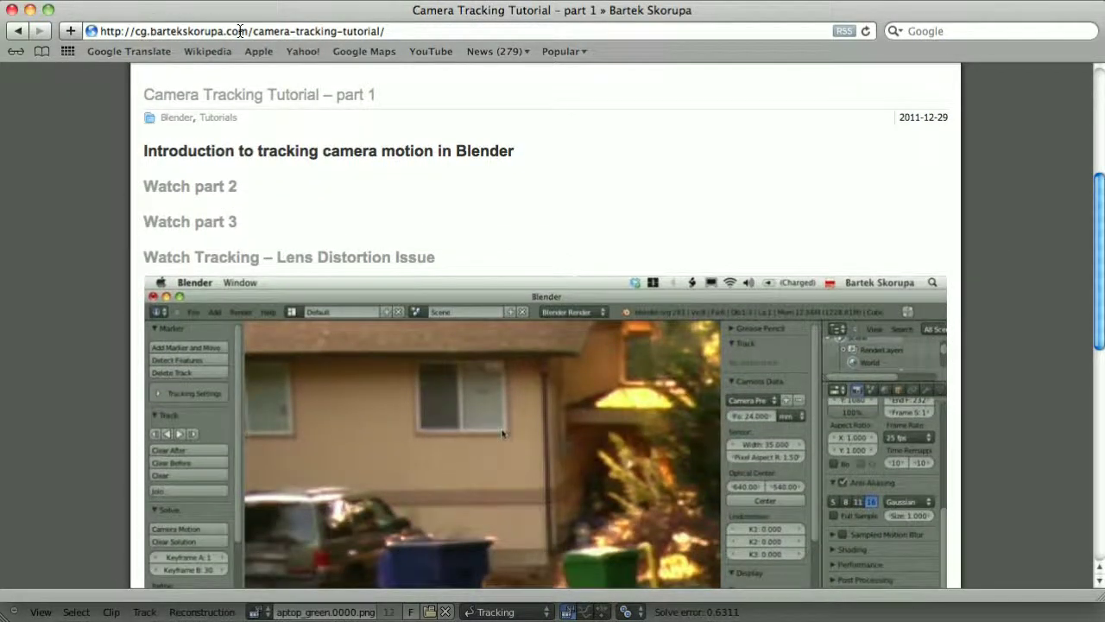
scroll(1036, 282, down, 1)
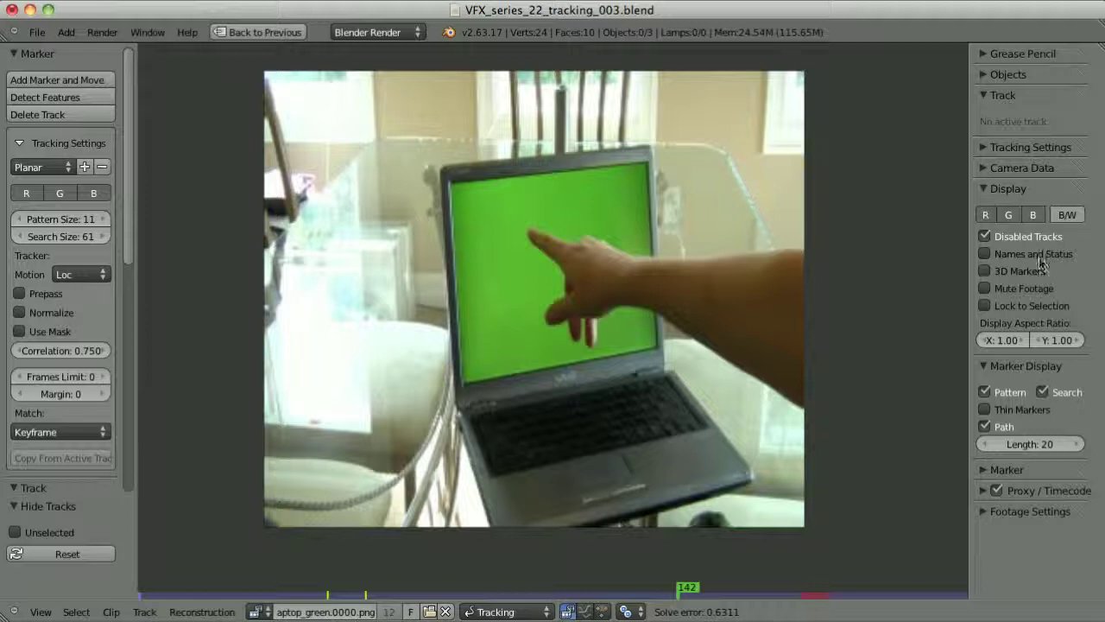
Step: Try a display aspect ratio X value of 1.5 on the laptop clip, and reset it to 1
click(1004, 340)
text(1.5)
key(Return)
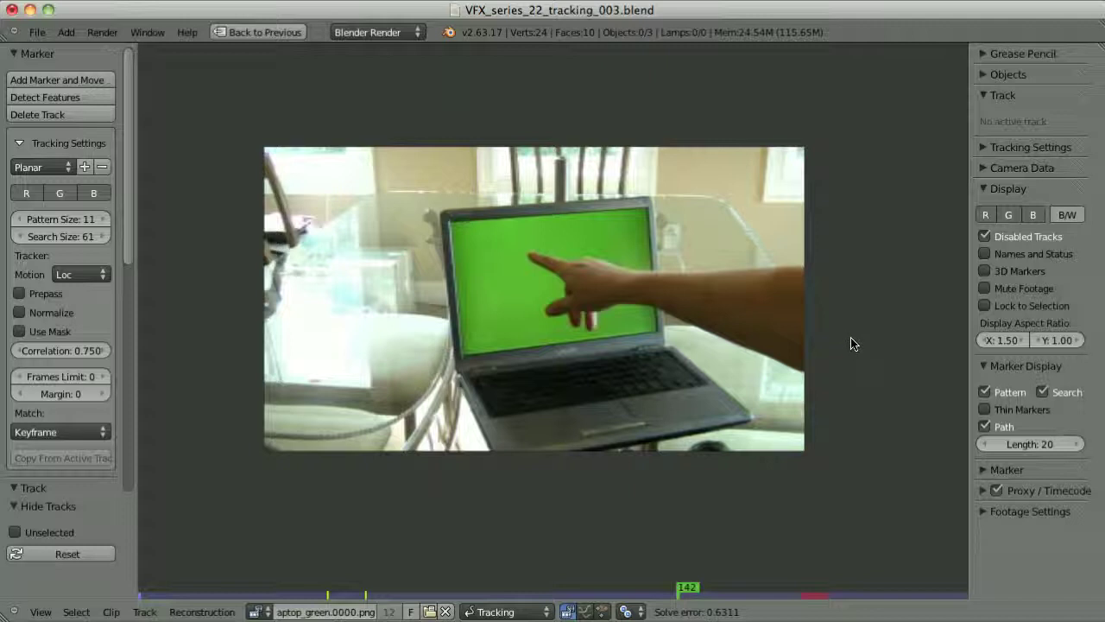
click(1006, 340)
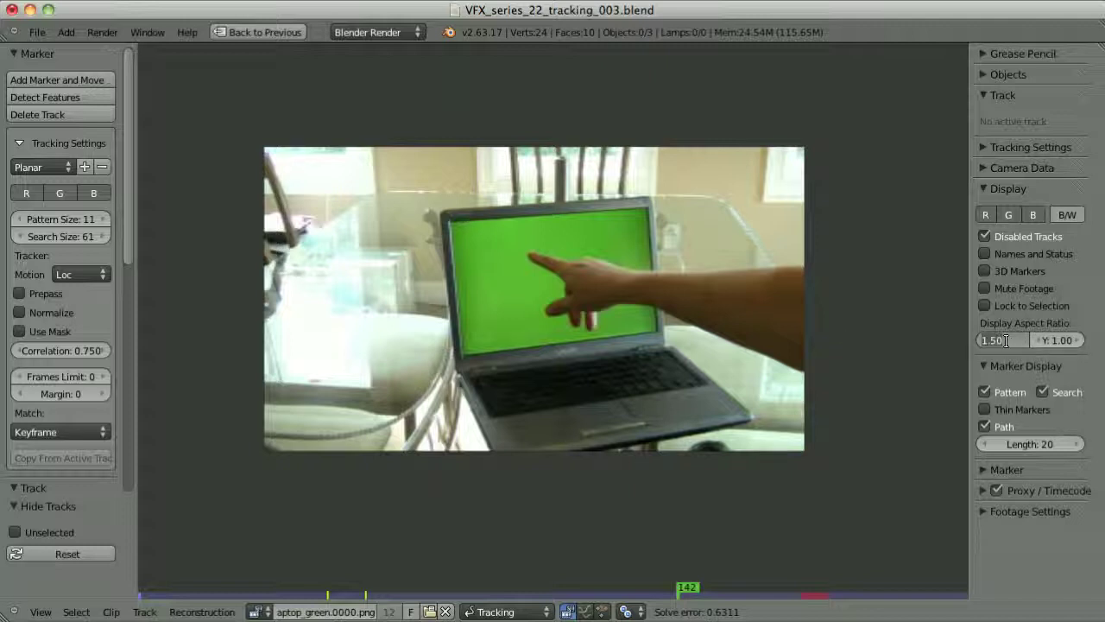
text(1)
key(Return)
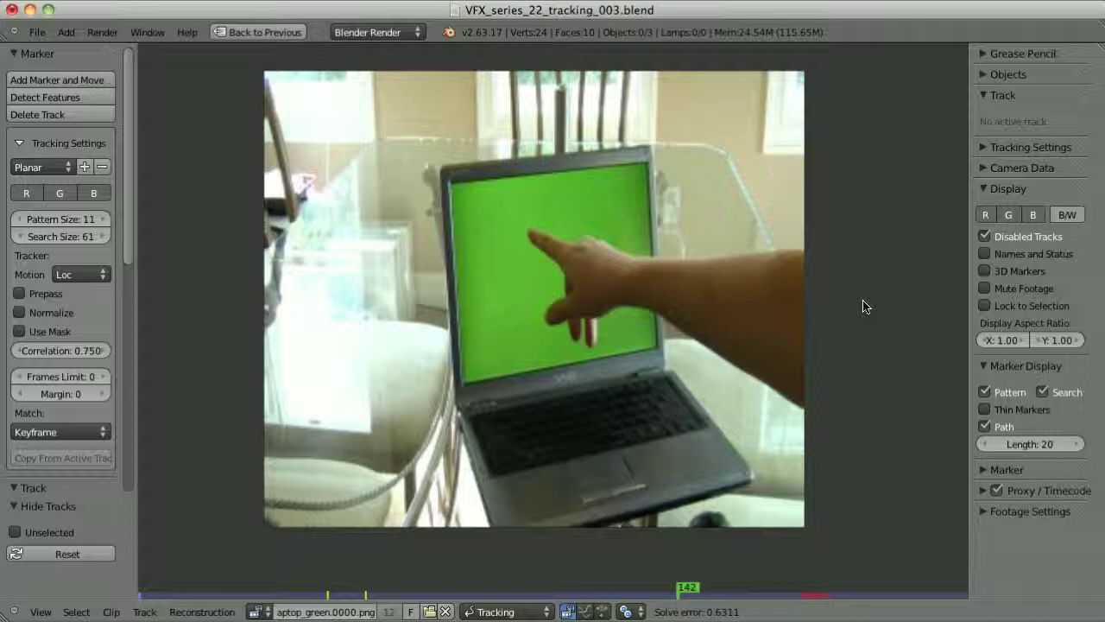
Step: Set the sensor's pixel aspect ratio to 1.5 in the laptop clip's camera data
click(984, 168)
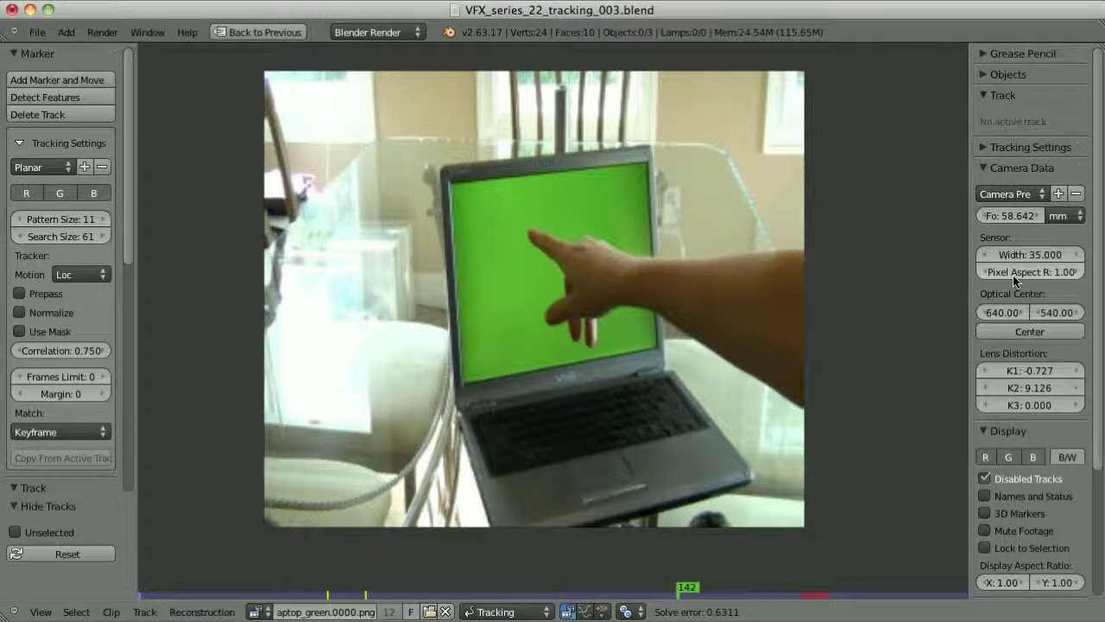
click(1065, 273)
text(1.5)
key(Return)
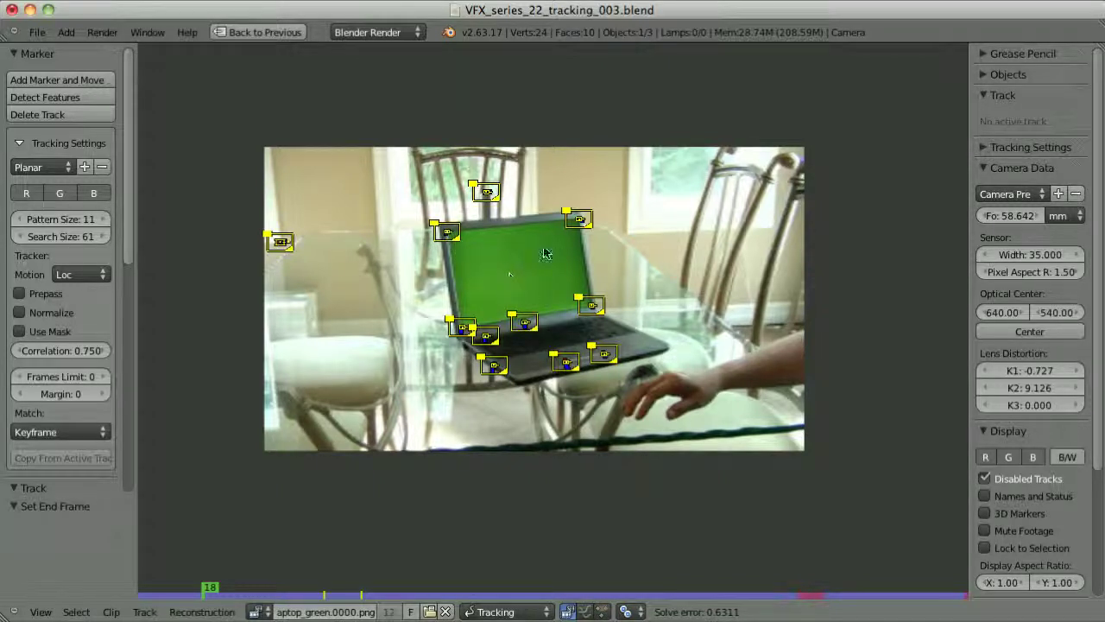
Step: Scrub through the laptop footage to review its tracking markers, and restore the maximized editor to the full layout
drag(211, 587, 312, 585)
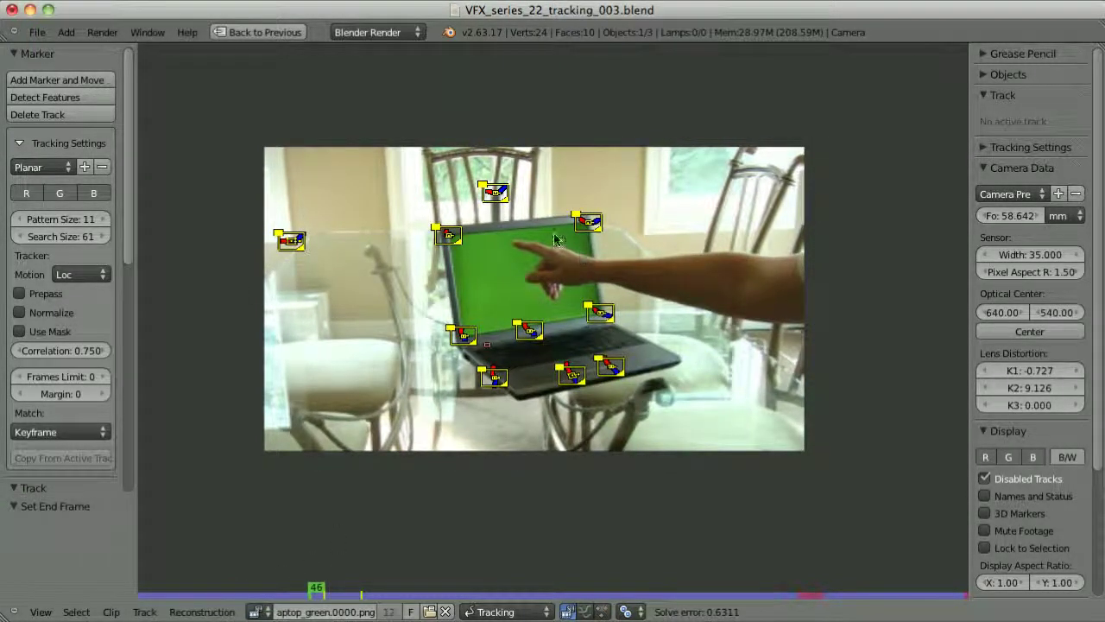
drag(380, 588, 710, 581)
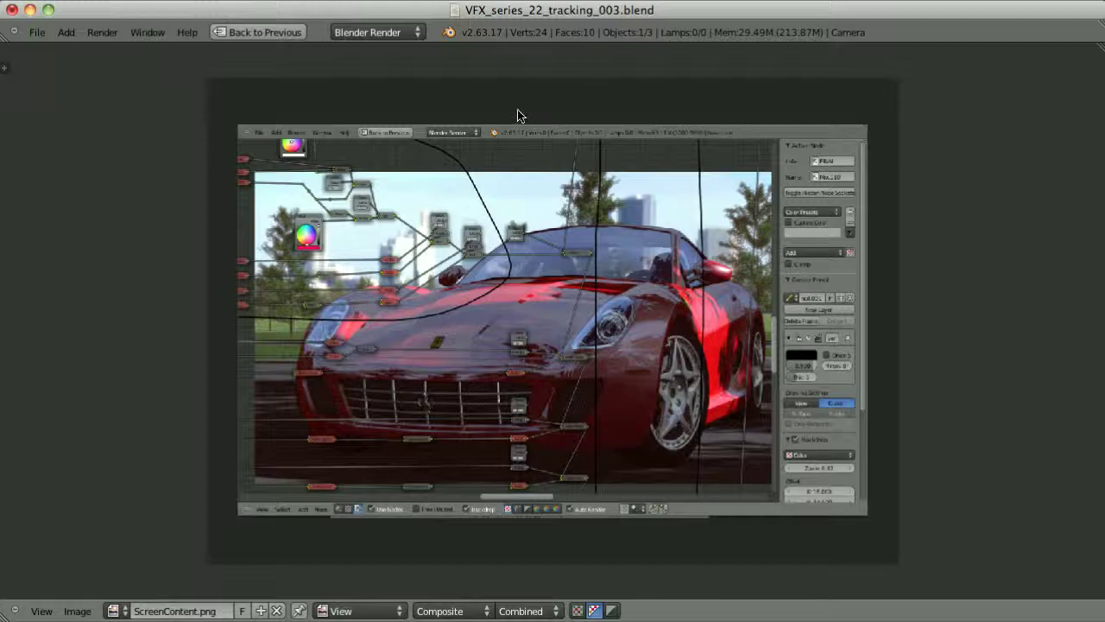
key(ctrl+Up)
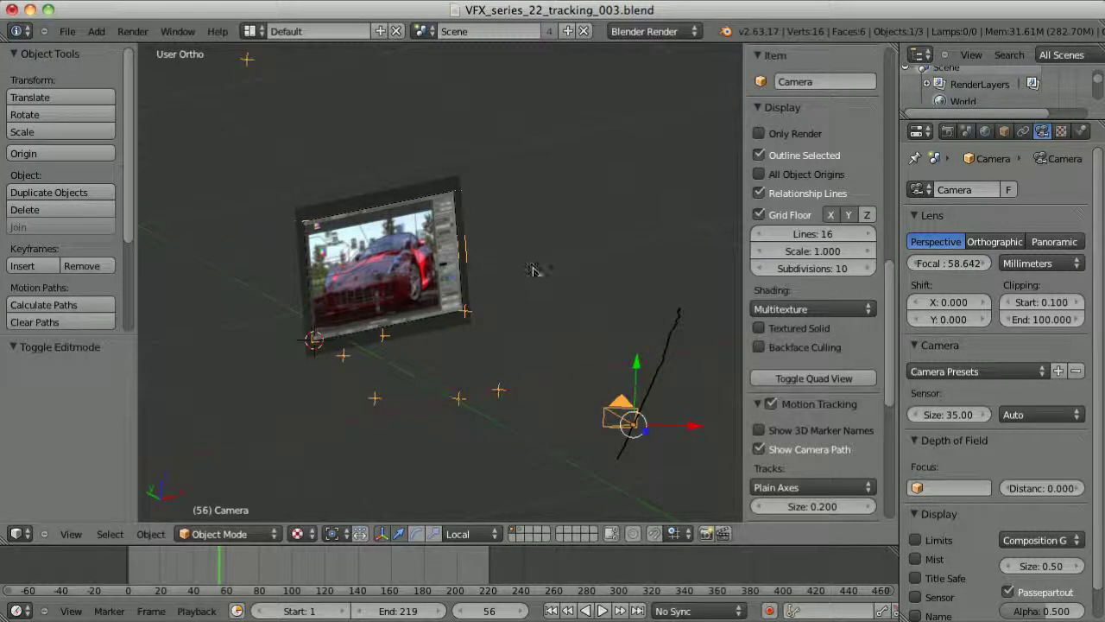
Step: Examine the ScreenContent.png plane through the tracked camera, and inspect the camera's motion by scrubbing to frame 60
right_click(452, 250)
middle_drag(452, 250, 547, 271)
key(KP_0)
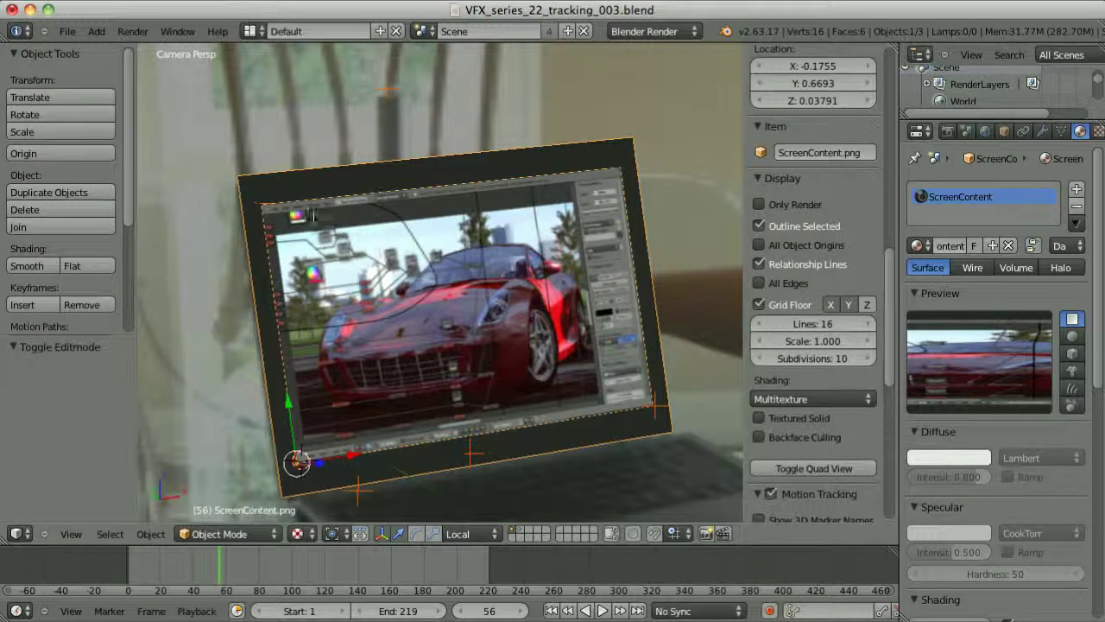
key(KP_0)
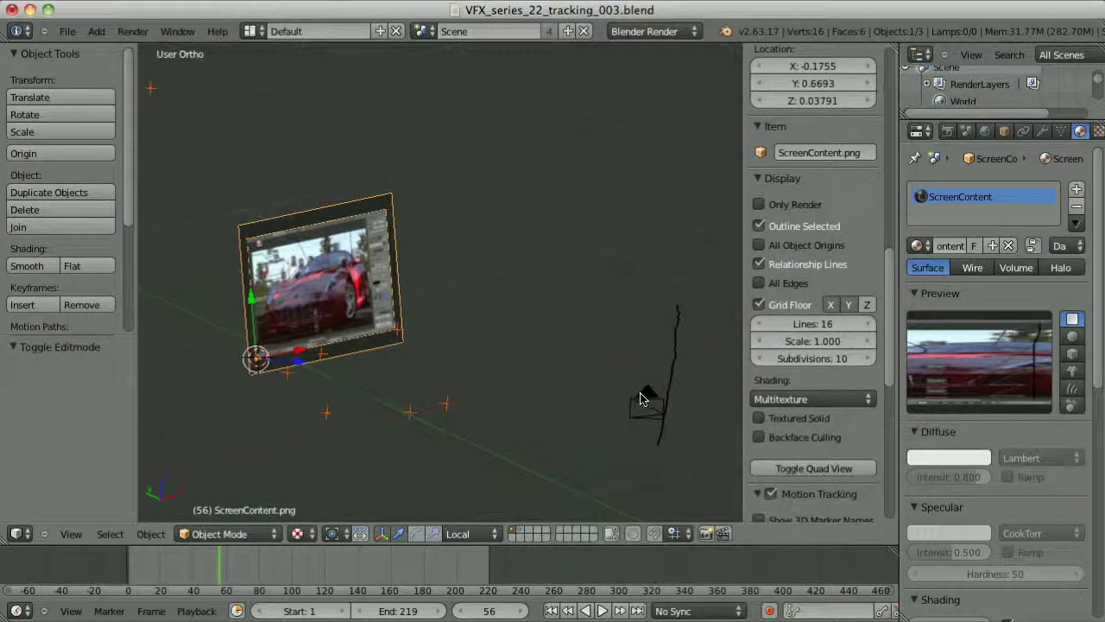
right_click(643, 397)
drag(180, 580, 227, 570)
Step: Select the ScreenContent.png plane and review its material's shading settings
right_click(356, 211)
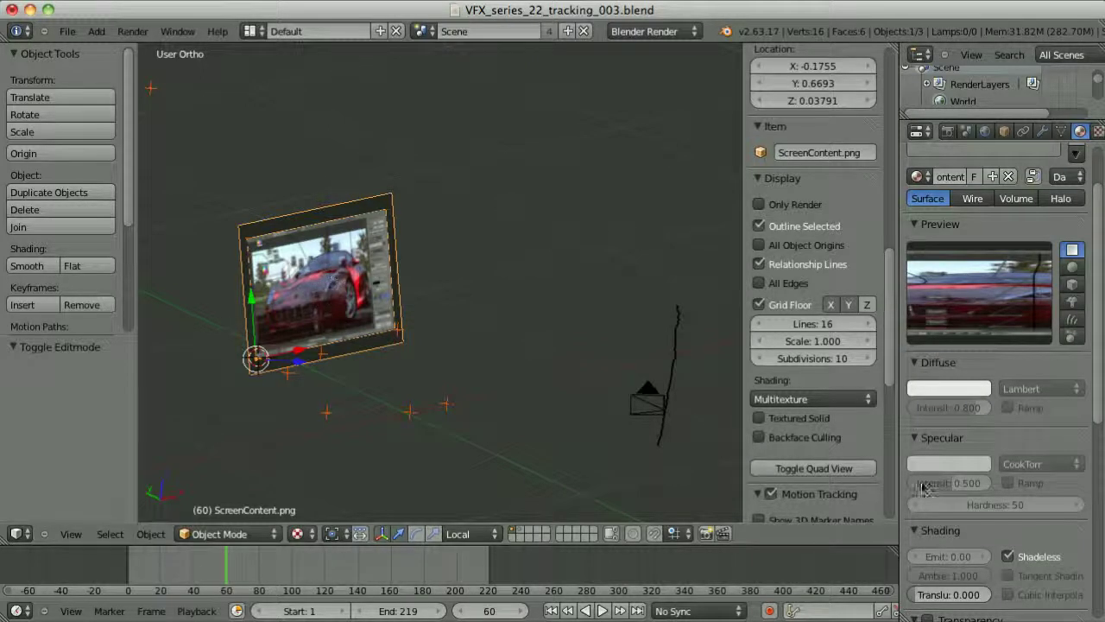
scroll(997, 492, down, 5)
scroll(518, 267, down, 2)
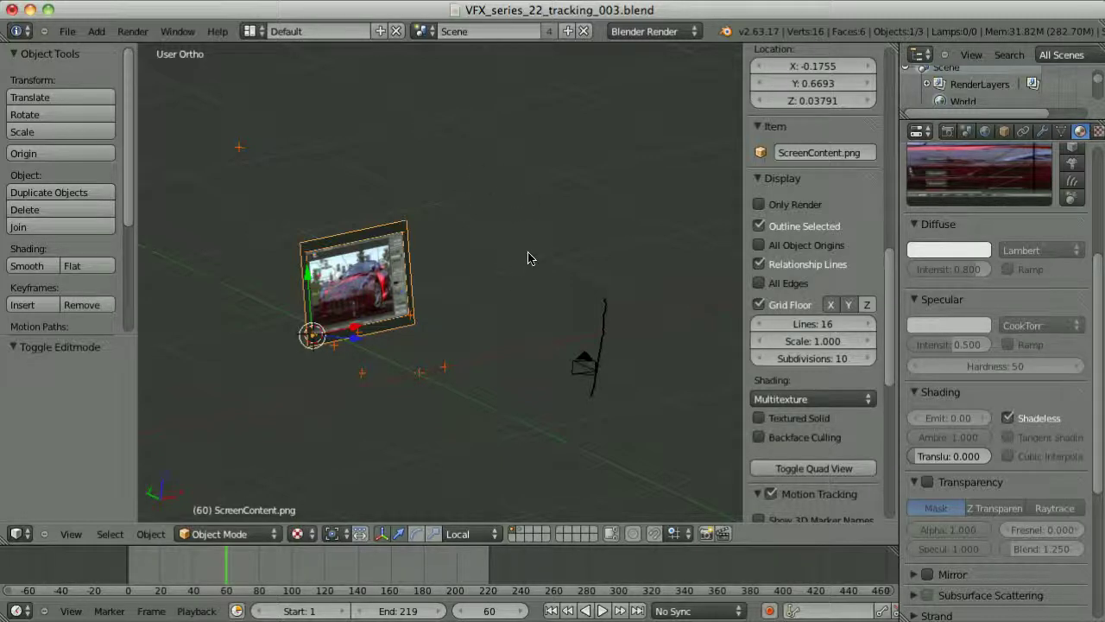
Step: Show the Foreground render layer's settings and compare them with the screen plane in the scene
click(947, 131)
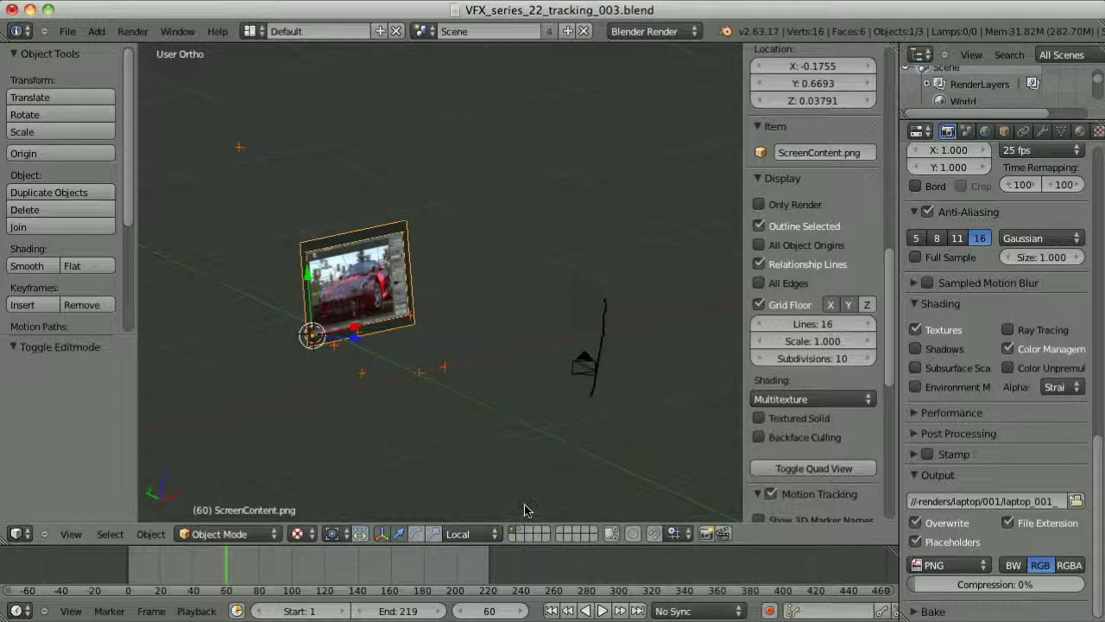
scroll(1045, 469, up, 12)
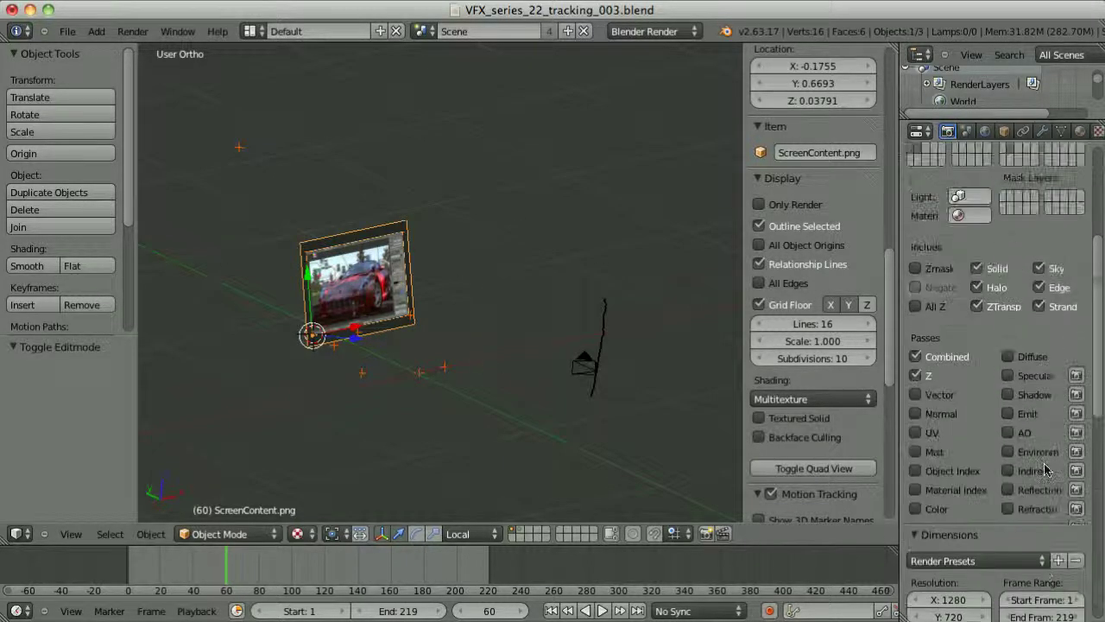
scroll(1045, 469, up, 6)
click(959, 291)
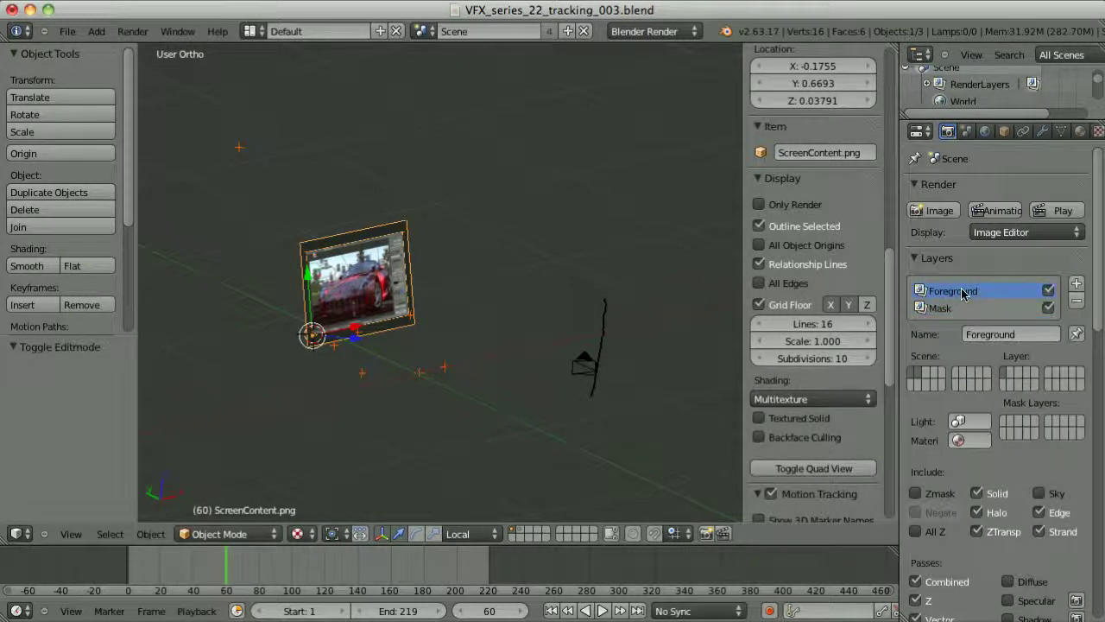
middle_drag(354, 259, 375, 267)
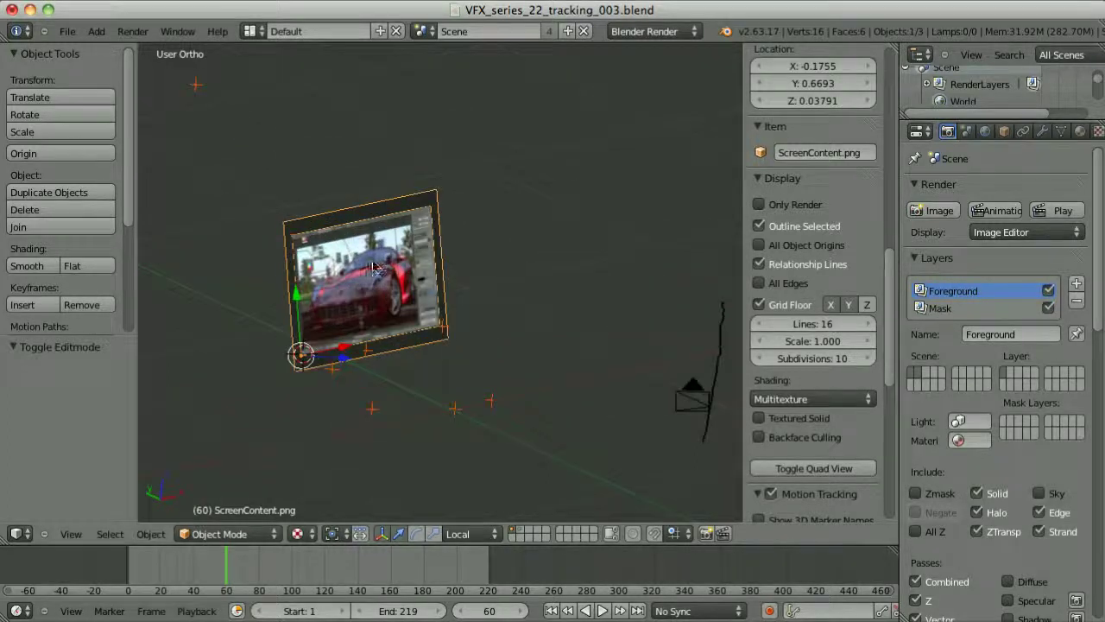
Step: Show scene layer 2 with the MATTE plane, and review the Mask render layer and the plane's material
click(519, 531)
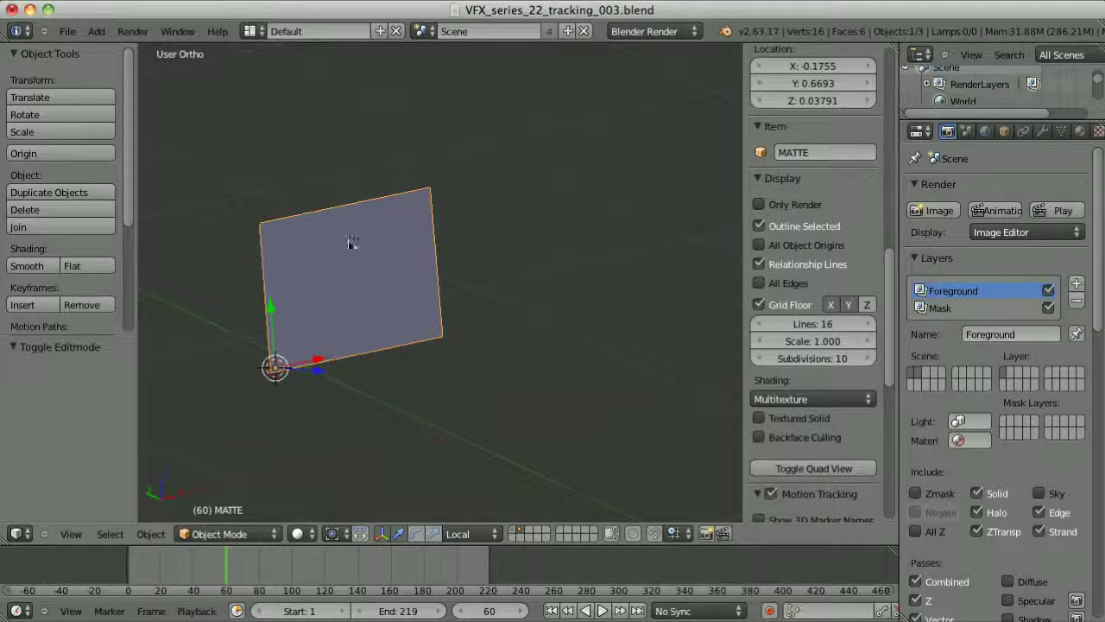
click(948, 309)
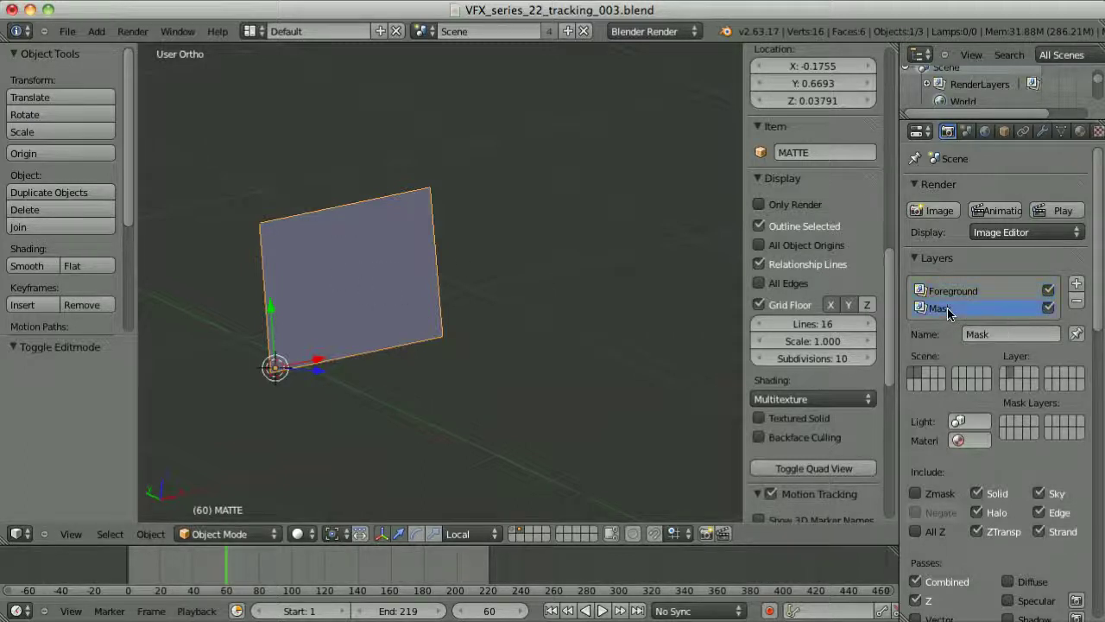
click(1080, 130)
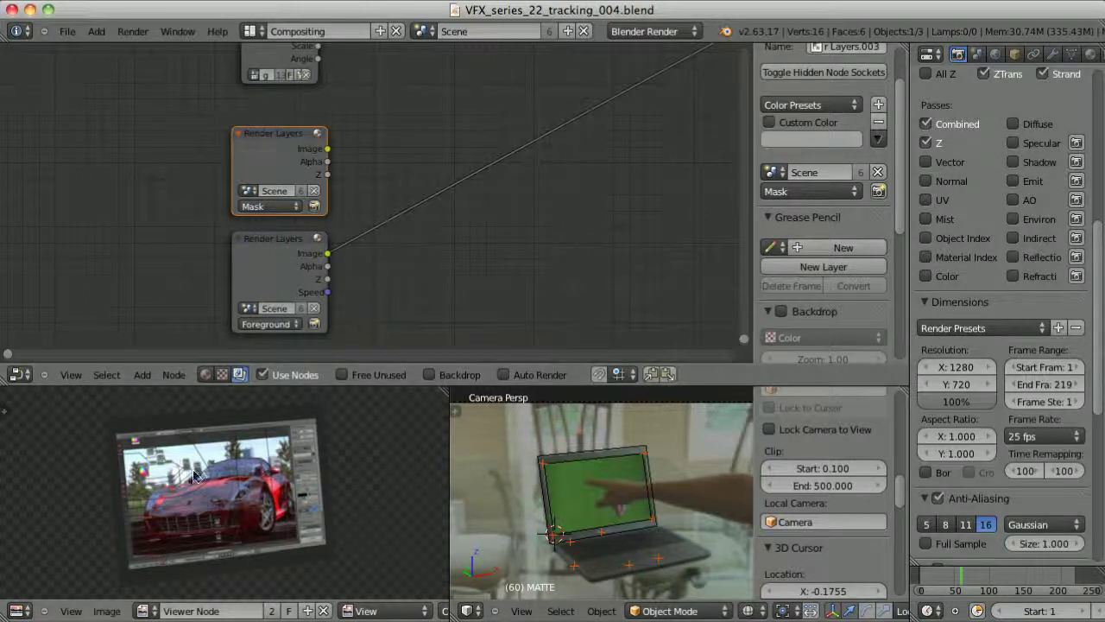
Step: Preview the compositor's Mask render layer, Foreground render layer and Movie Clip nodes one by one in the viewer
ctrl+shift+click(298, 142)
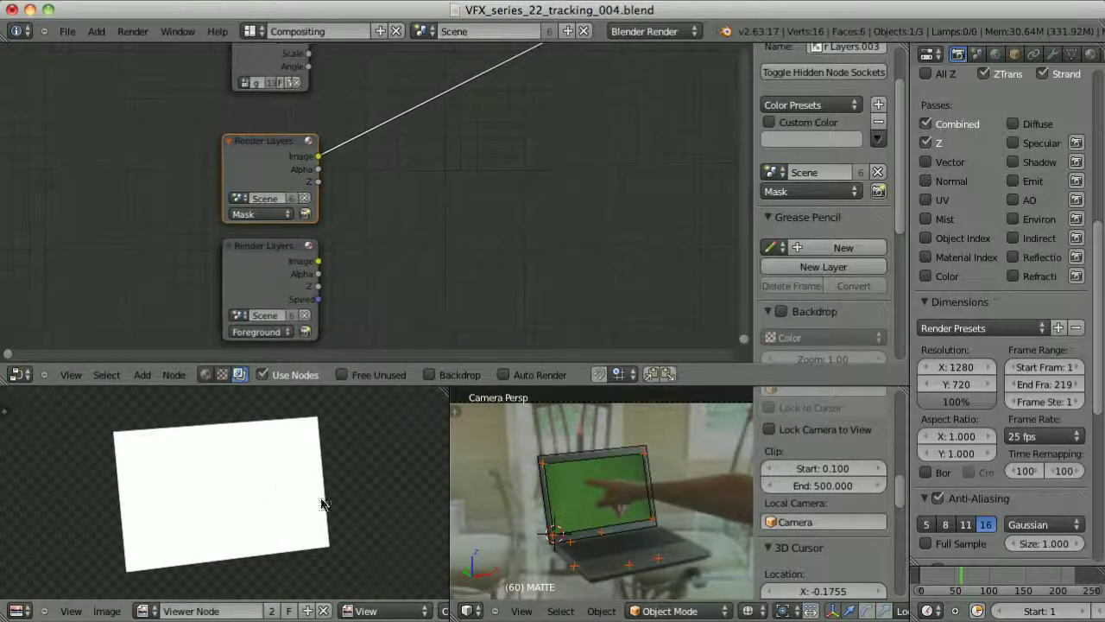
ctrl+shift+click(280, 251)
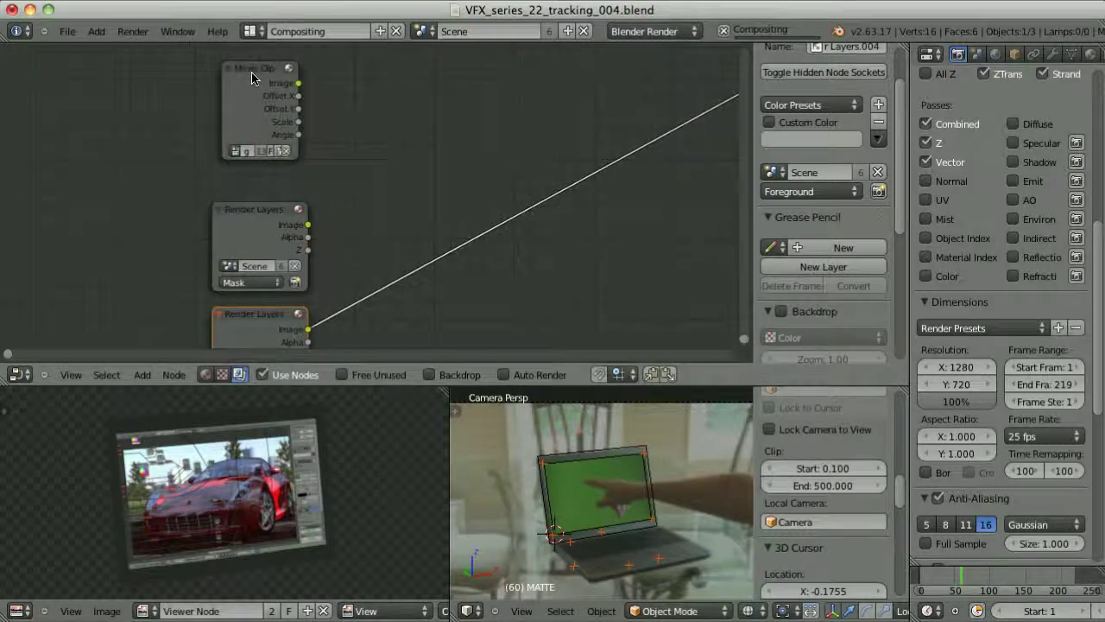
ctrl+shift+click(252, 78)
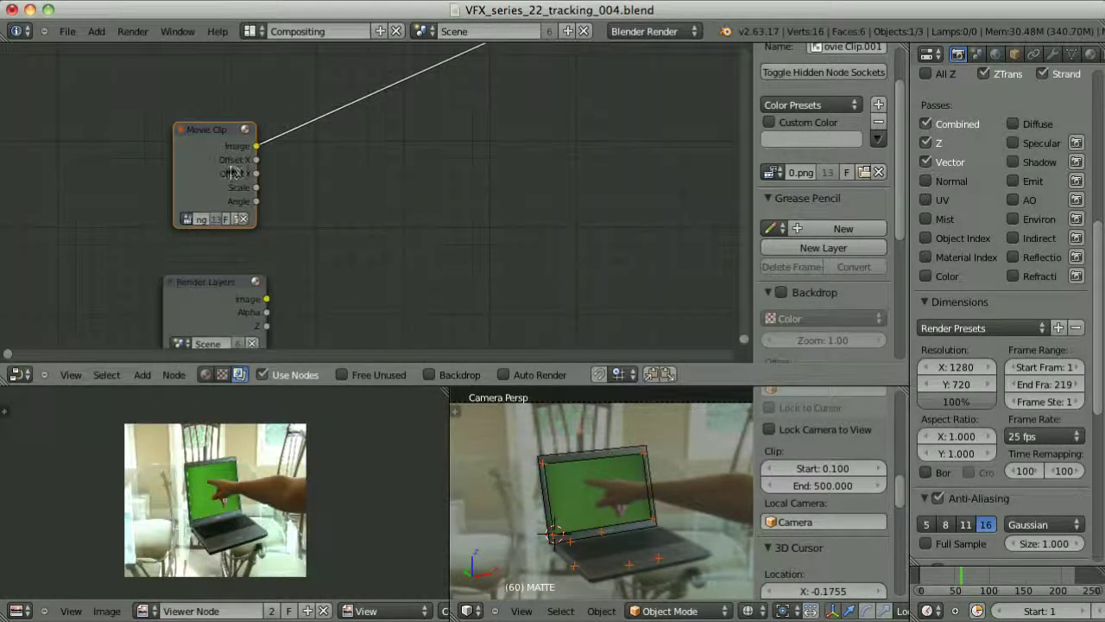
Step: Add another Movie Clip node beside the existing one, check its clip choices, and delete the node
key(shift+a)
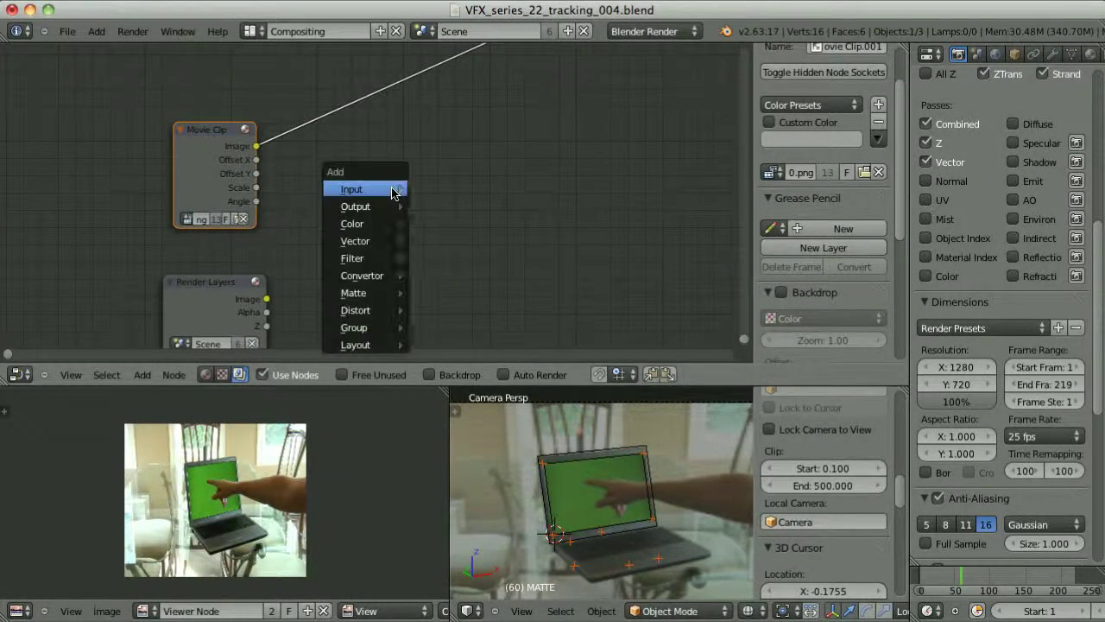
mouse_move(395, 188)
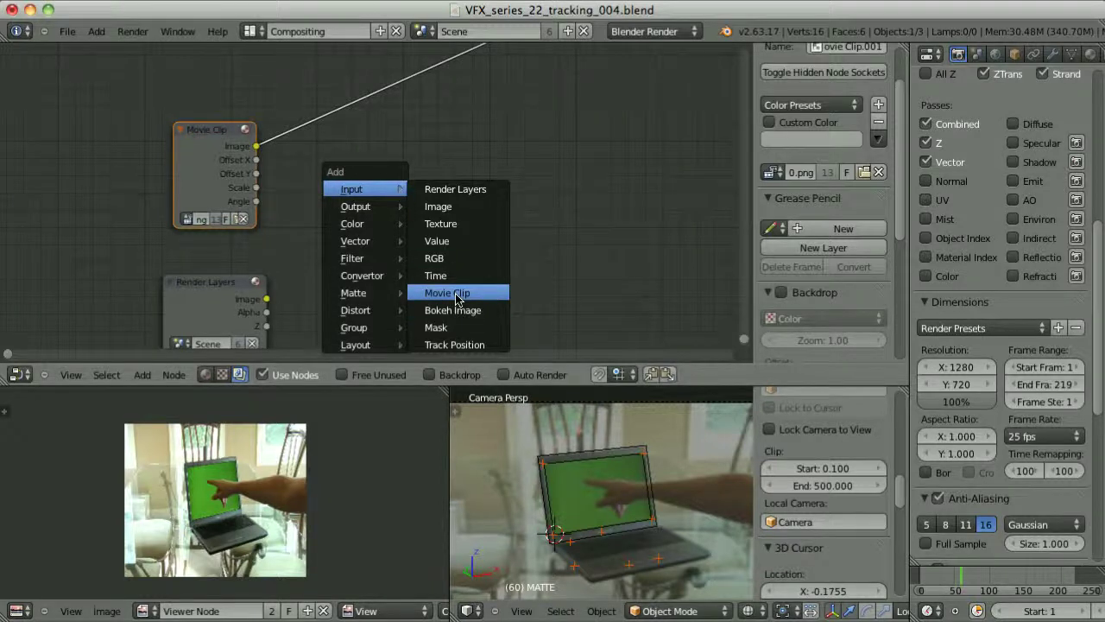
click(455, 295)
click(408, 239)
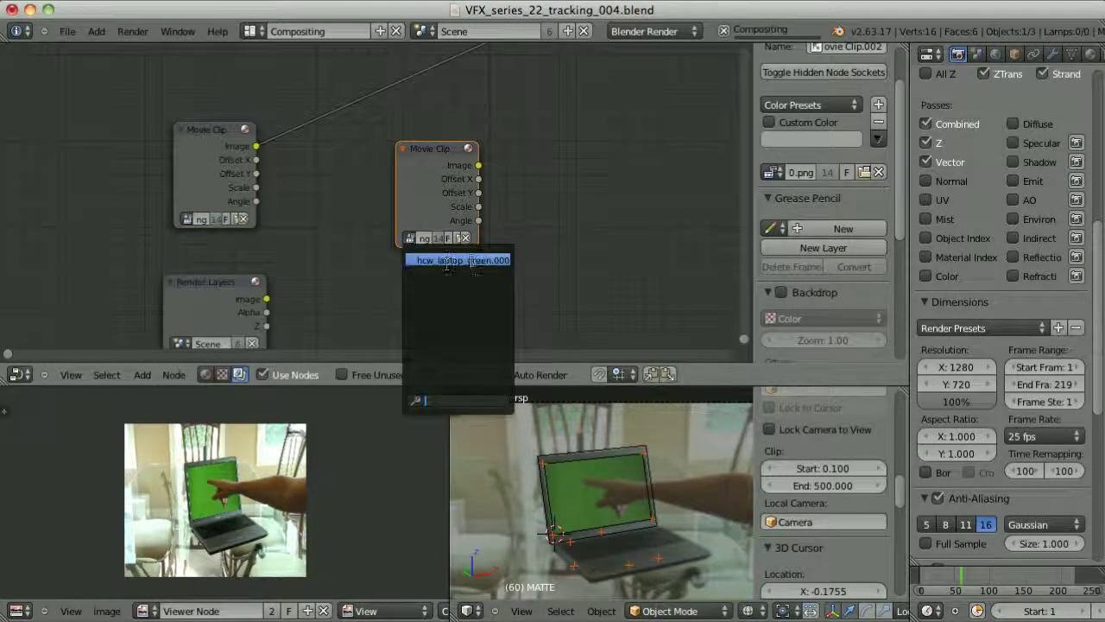
key(x)
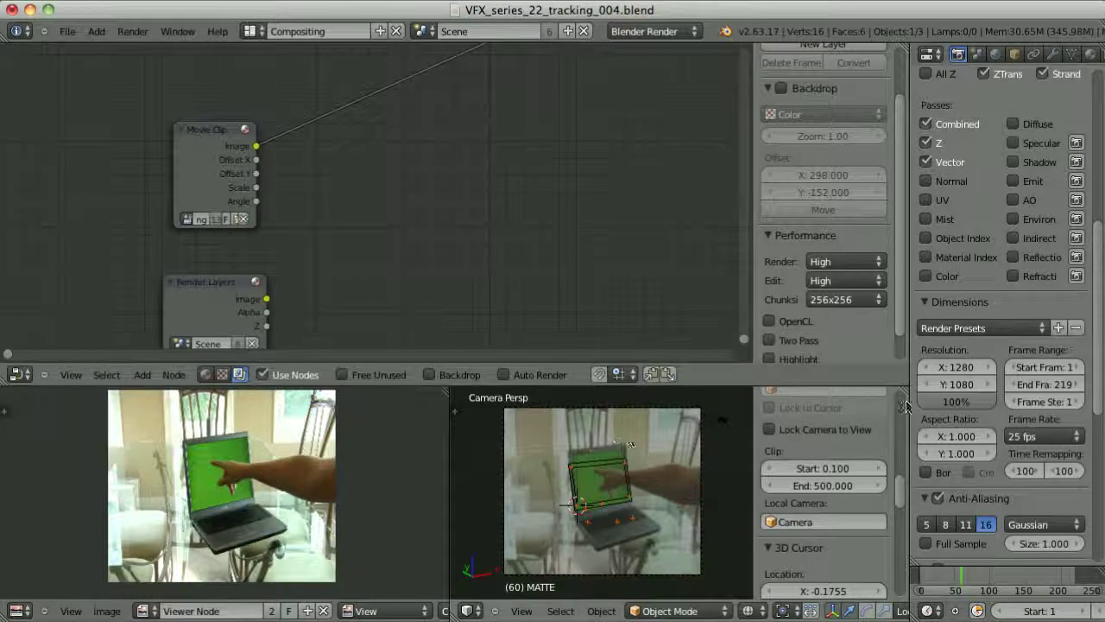
Step: Try a render aspect ratio of X 1.5 and restore it to 1
click(963, 438)
text(1.5)
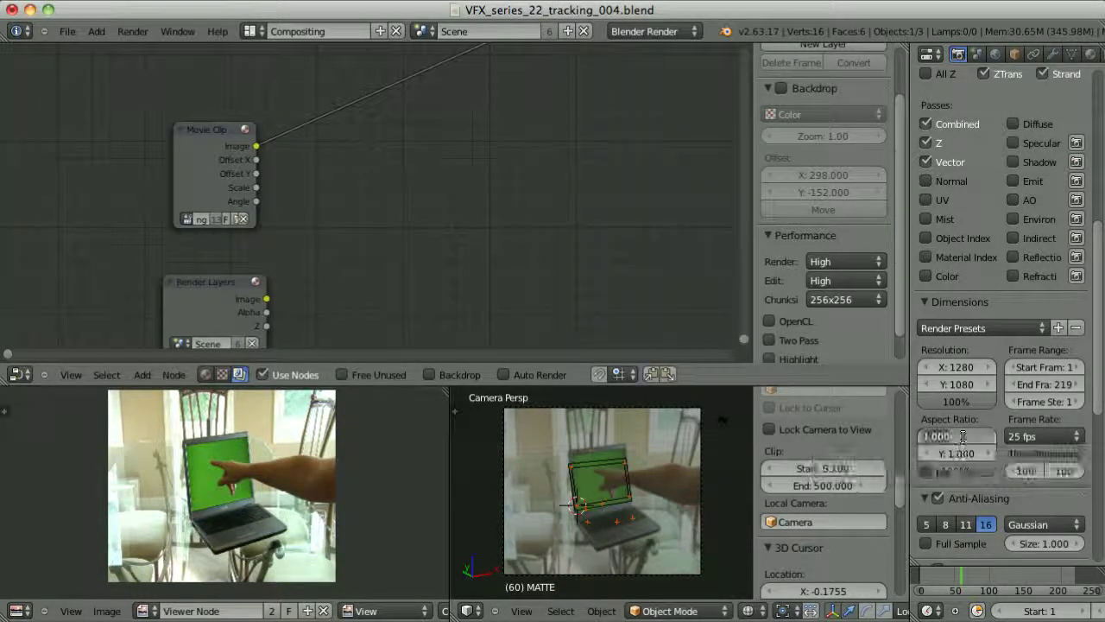
key(Return)
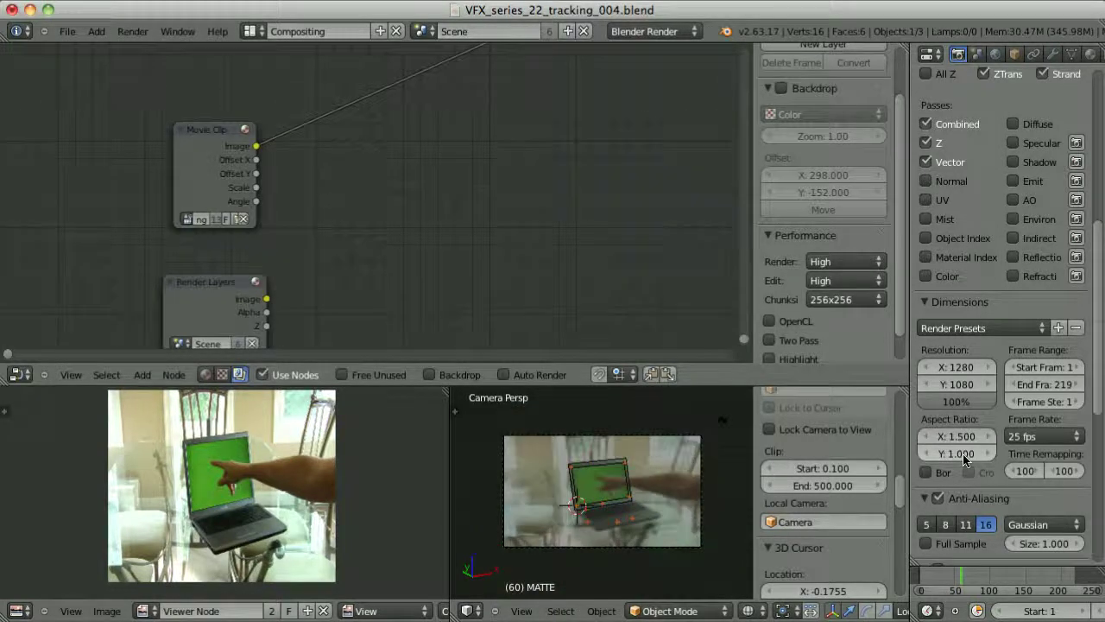
click(954, 438)
text(1)
key(Return)
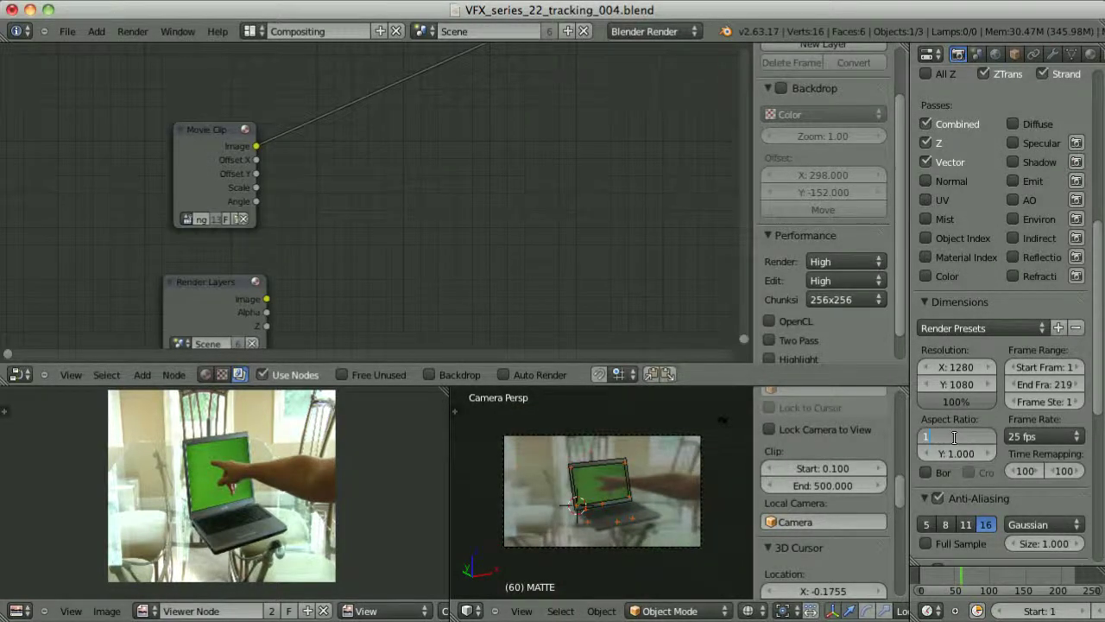
Step: Try a horizontal render resolution of 1920 pixels
click(968, 366)
text(19)
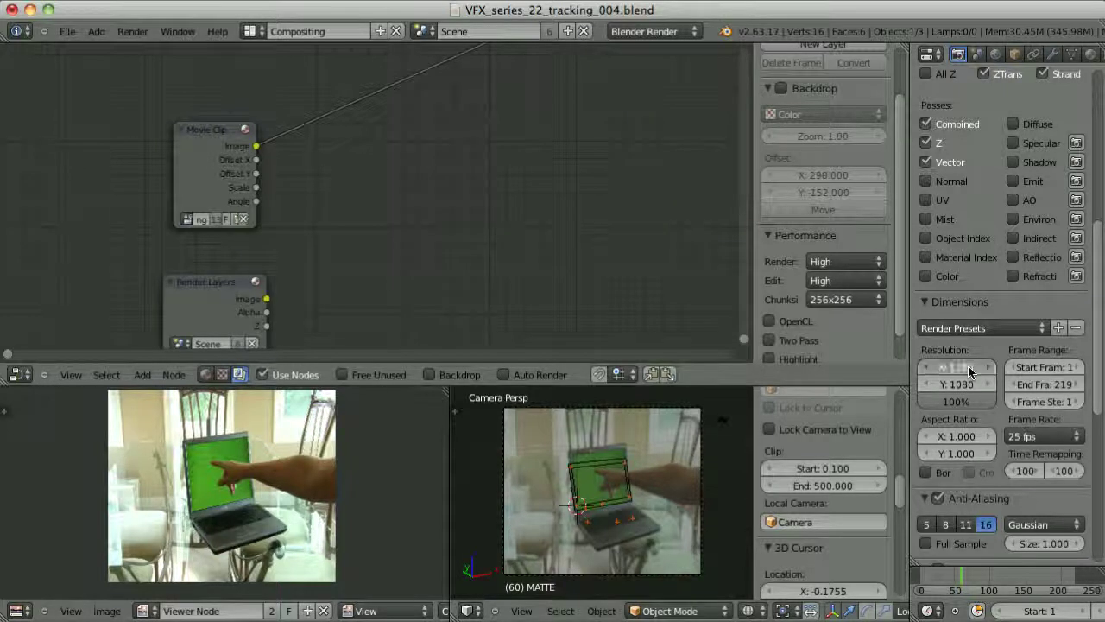
text(20)
key(Return)
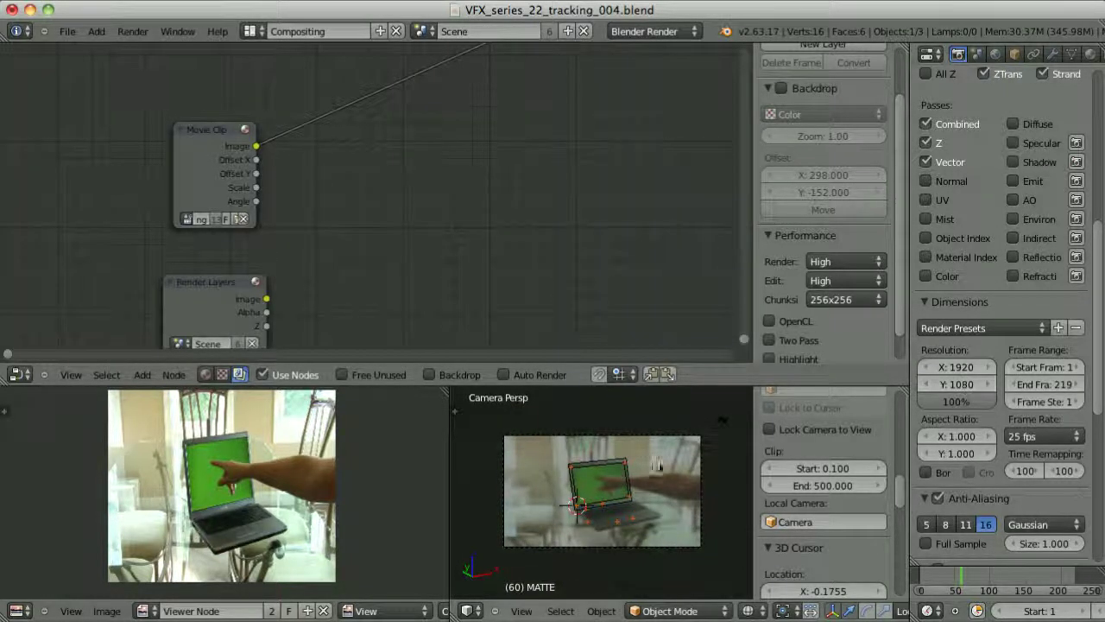
Step: Set the render resolution to 1280 by 720 pixels
click(968, 366)
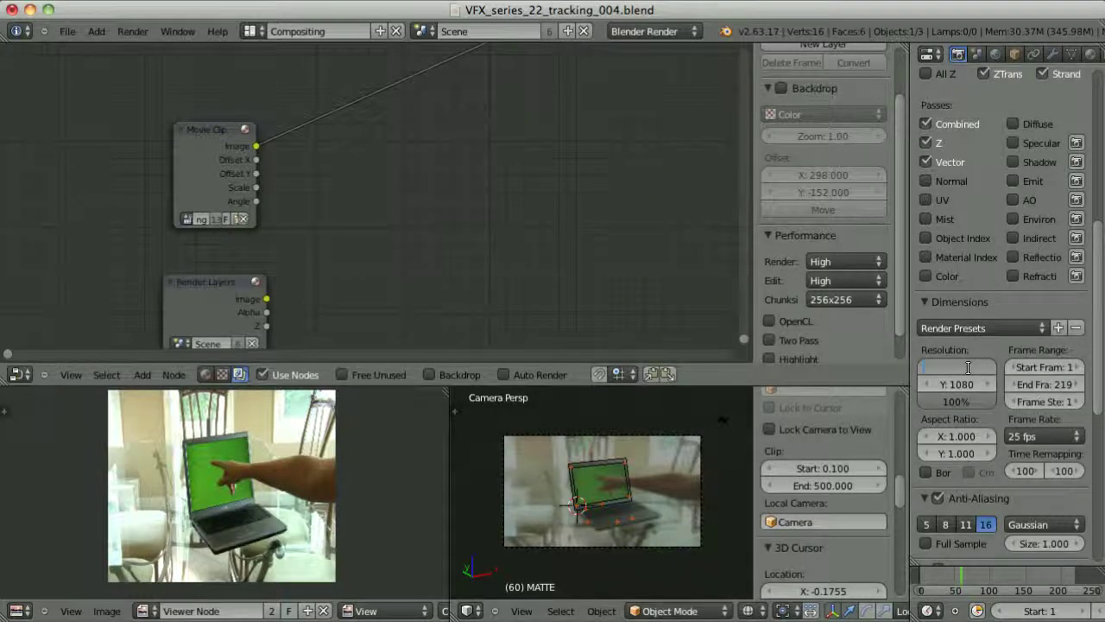
text(1280)
key(Tab)
text(720)
key(Return)
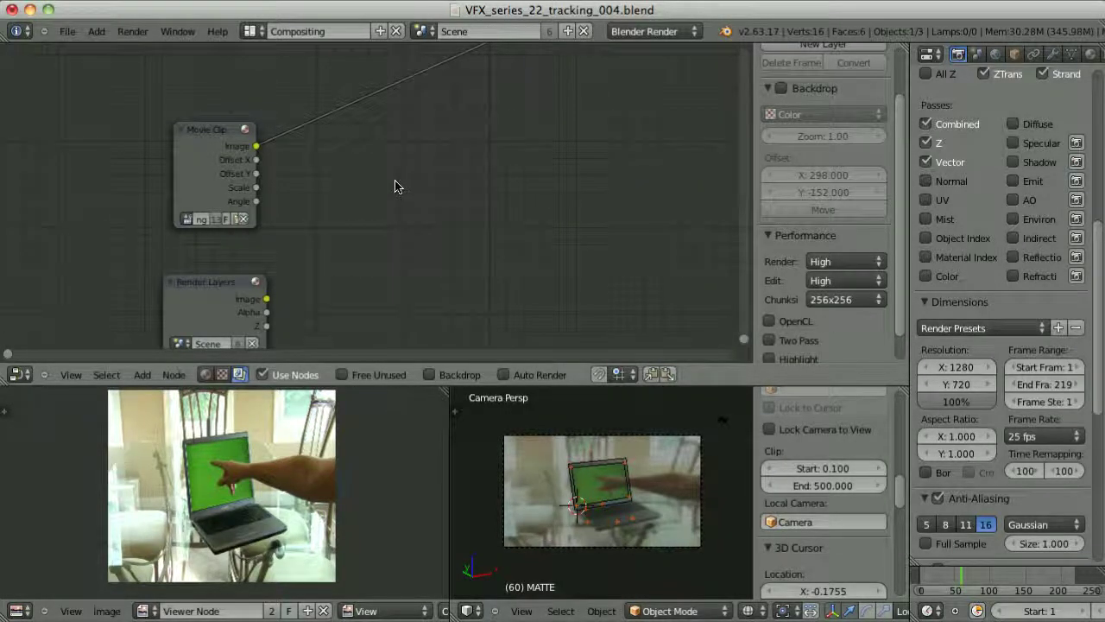
Step: Add a Scale node set to Render Size on the link between the Movie Clip node and the viewer
key(shift+a)
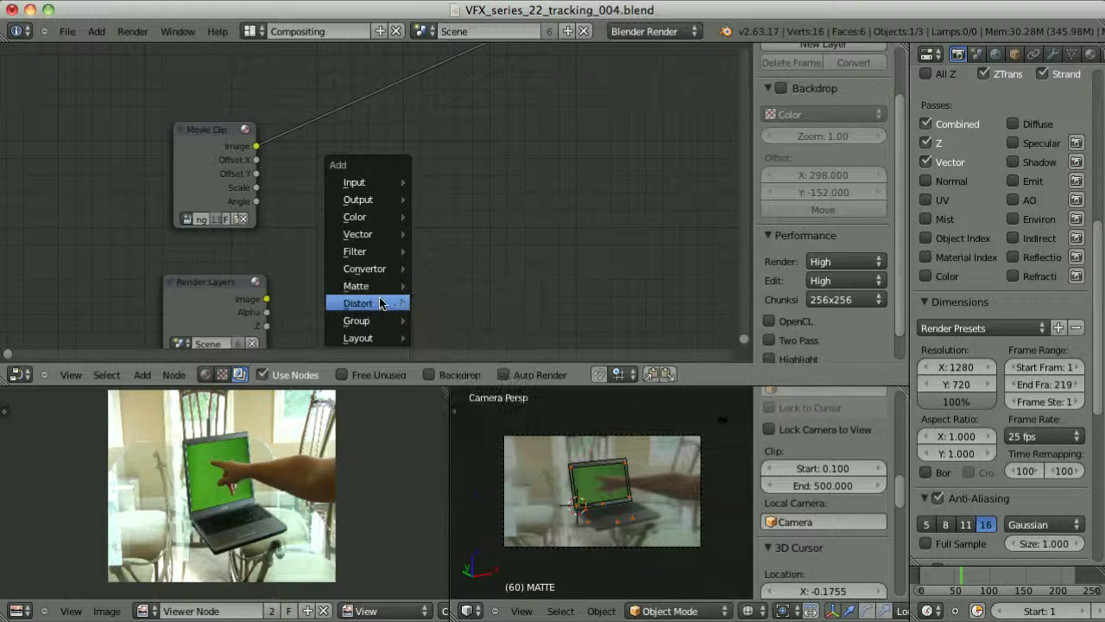
mouse_move(385, 303)
click(442, 337)
click(509, 283)
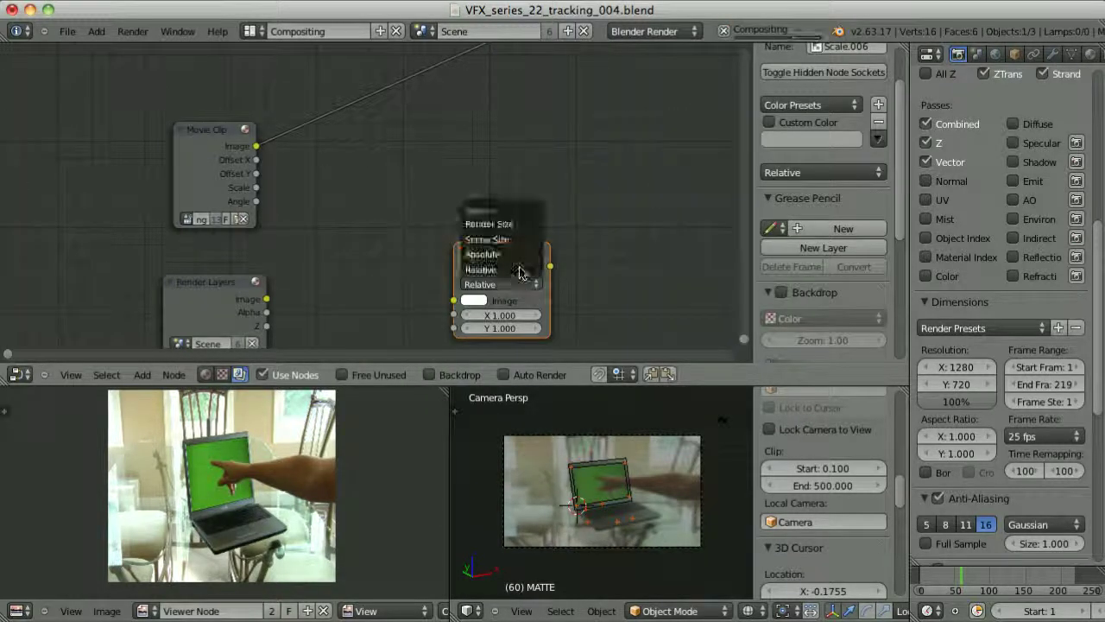
click(510, 223)
key(g)
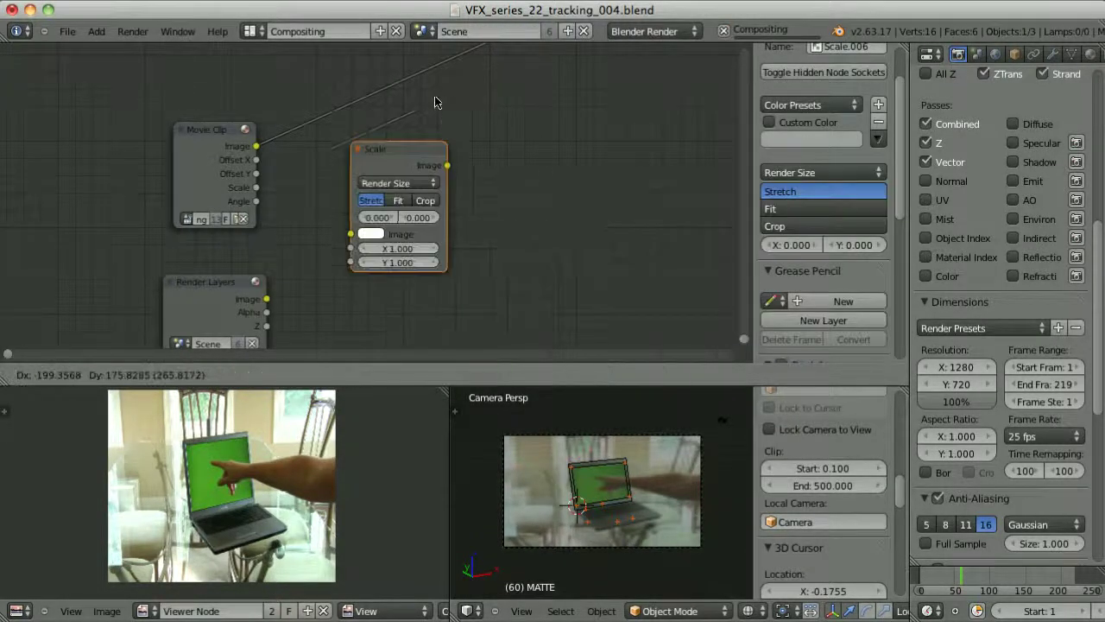
click(427, 74)
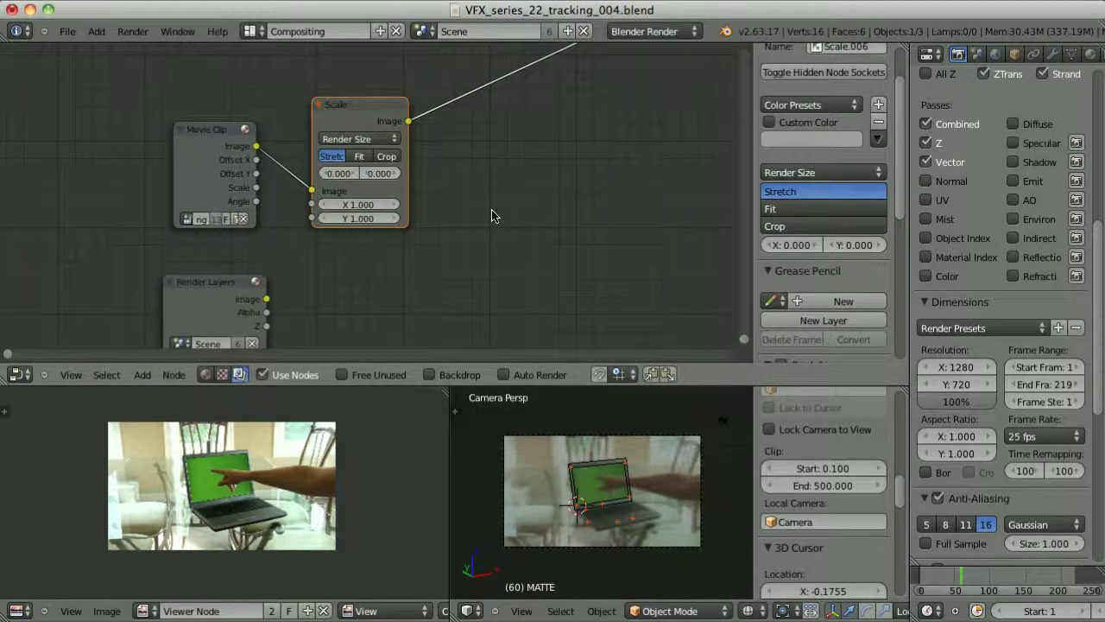
Step: Compare the Scale node's Fit and Crop framing methods in the viewer and return it to Stretch
scroll(577, 242, up, 3)
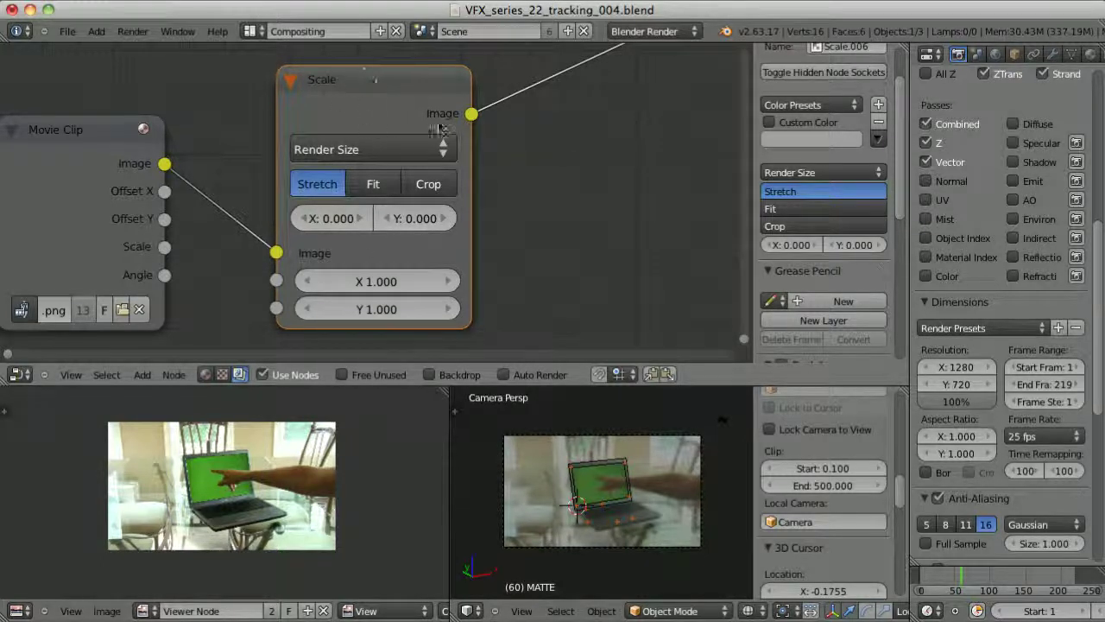
click(369, 184)
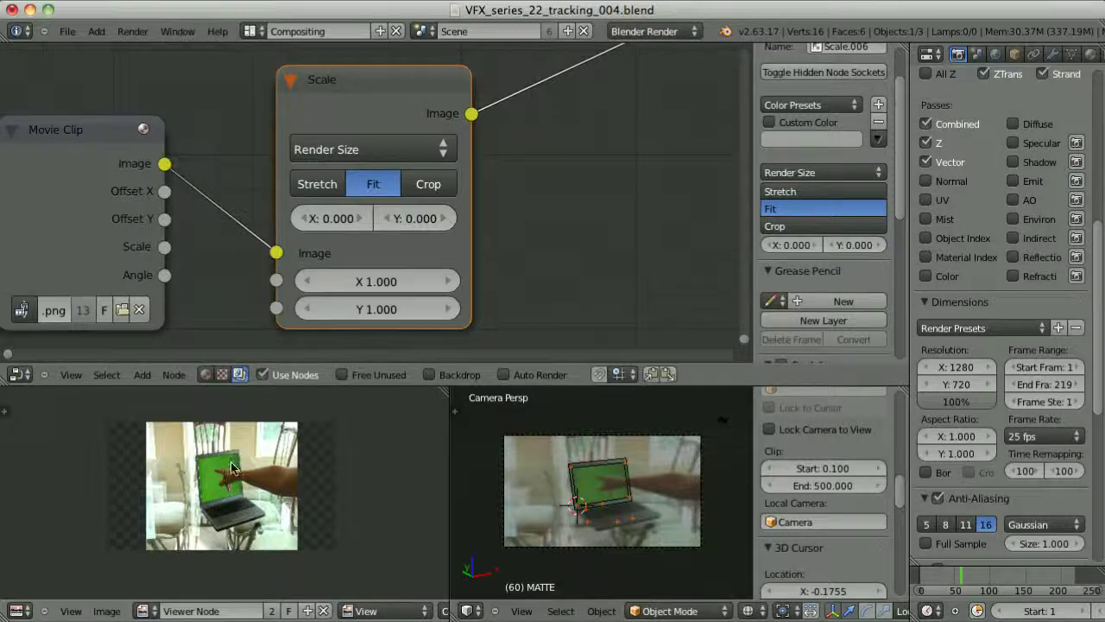
click(429, 184)
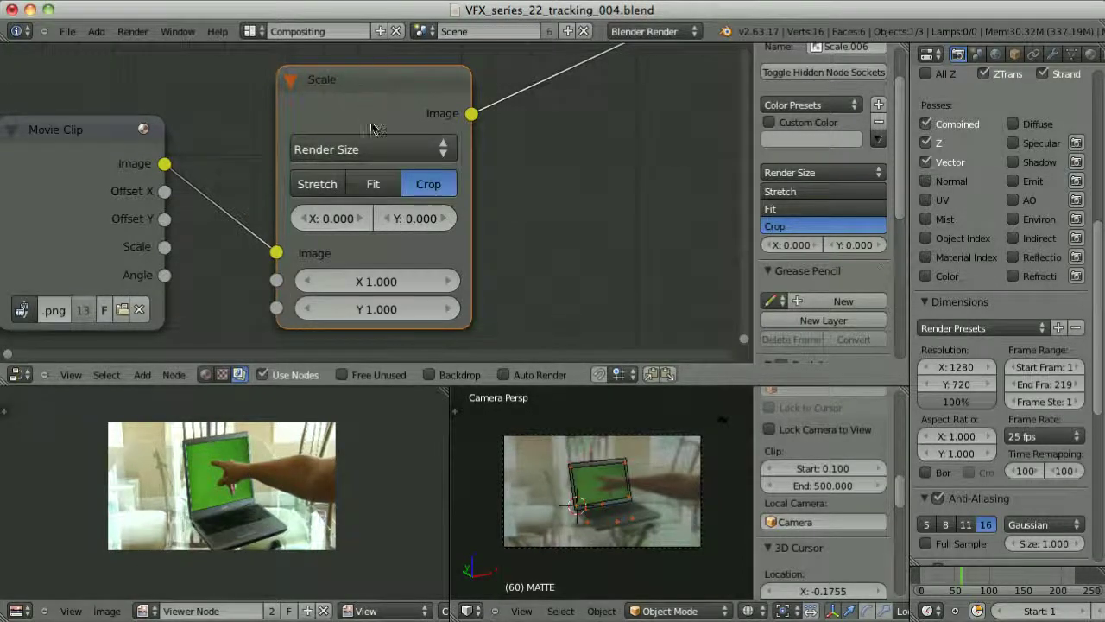
click(317, 184)
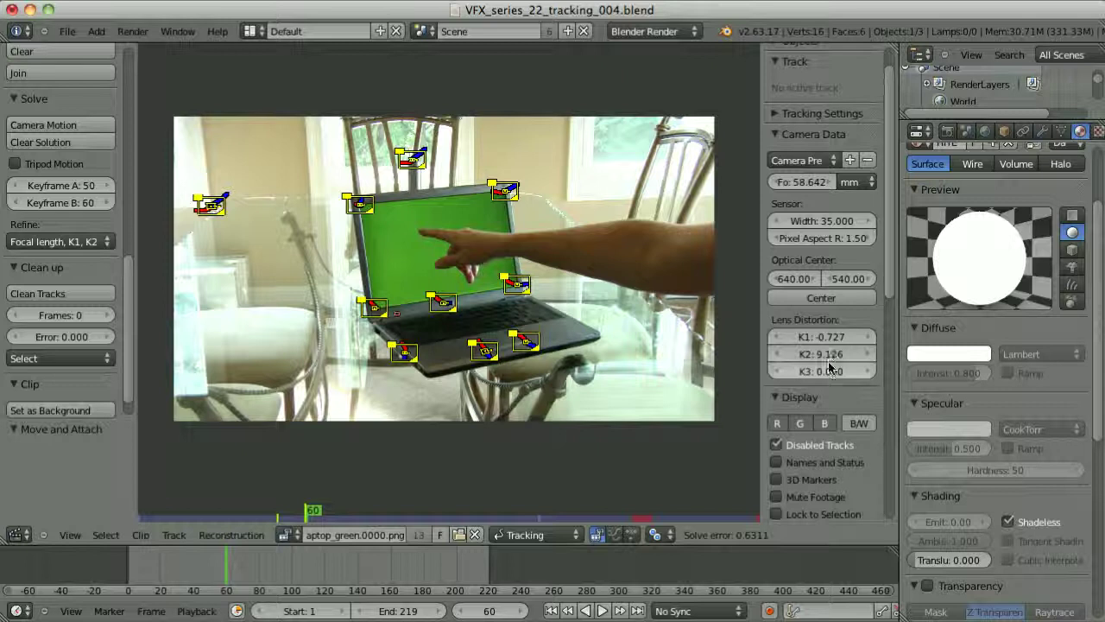
Step: Toggle Render Undistorted in the laptop clip's proxy settings to compare the original and undistorted footage
scroll(820, 259, down, 10)
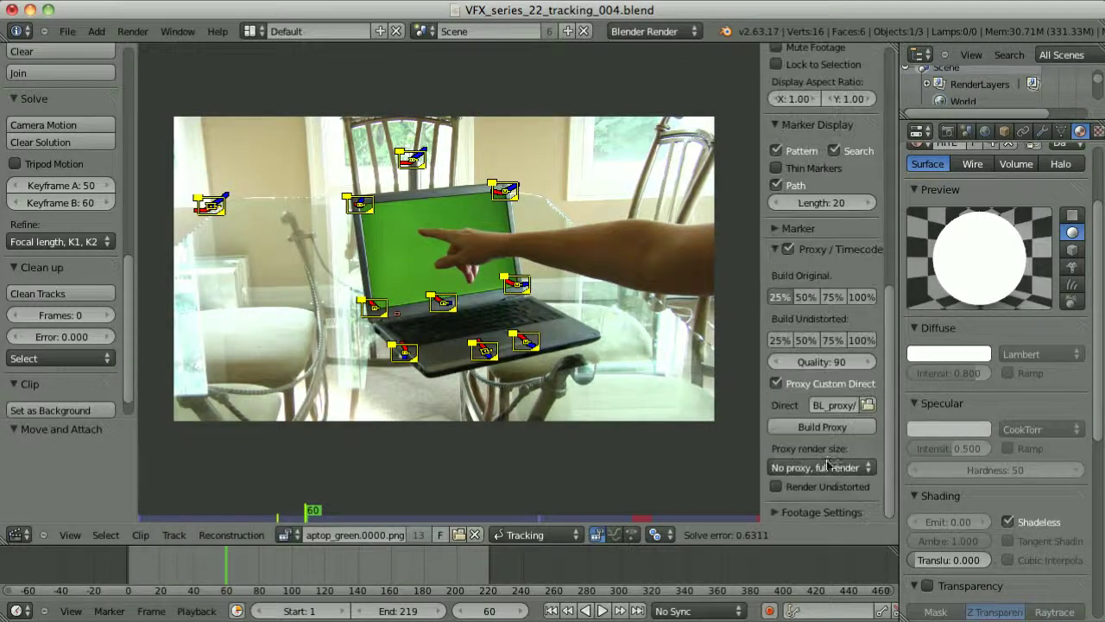
click(777, 487)
click(777, 487)
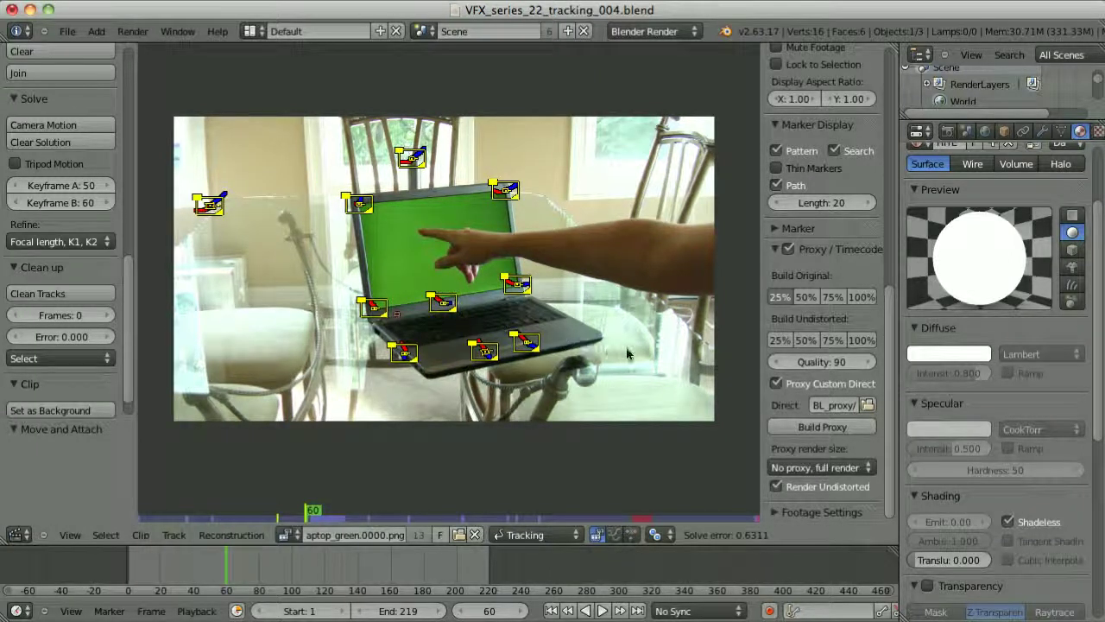
Step: Insert a Movie Distortion node set to Undistort between the compositor's Movie Clip and Scale nodes
key(ctrl+Left)
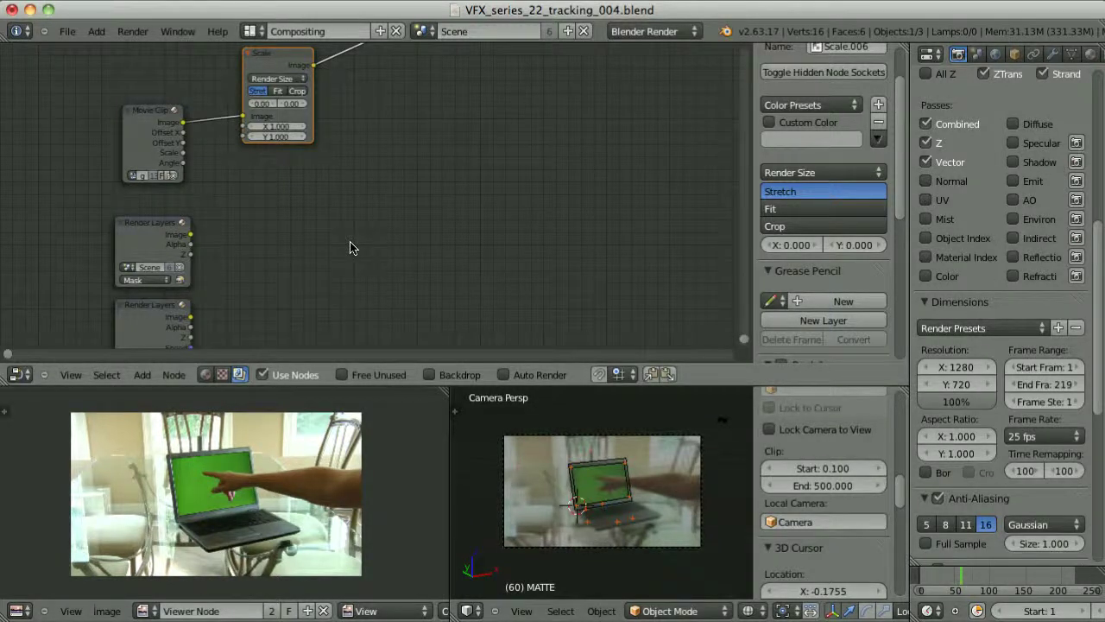
key(shift+a)
mouse_move(352, 244)
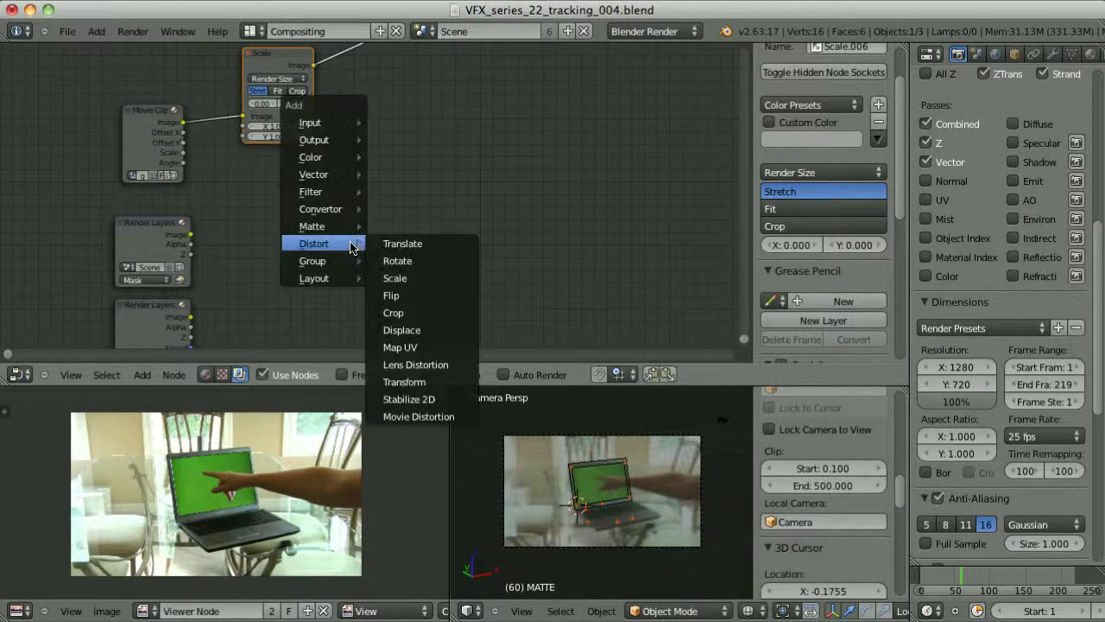
click(436, 417)
drag(290, 62, 500, 97)
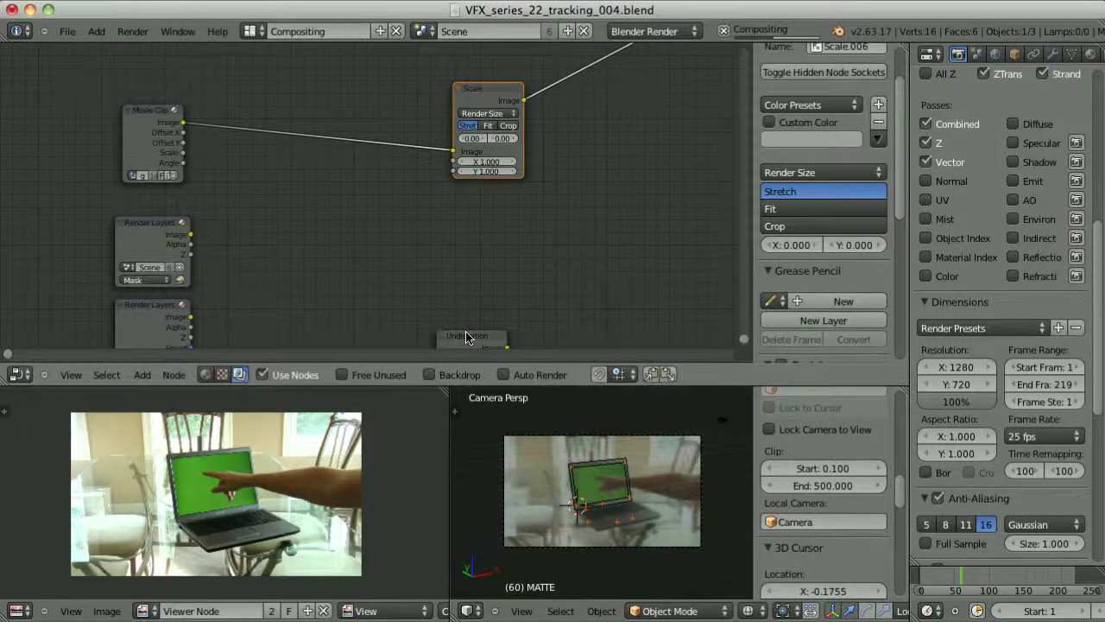
click(284, 151)
scroll(259, 130, up, 3)
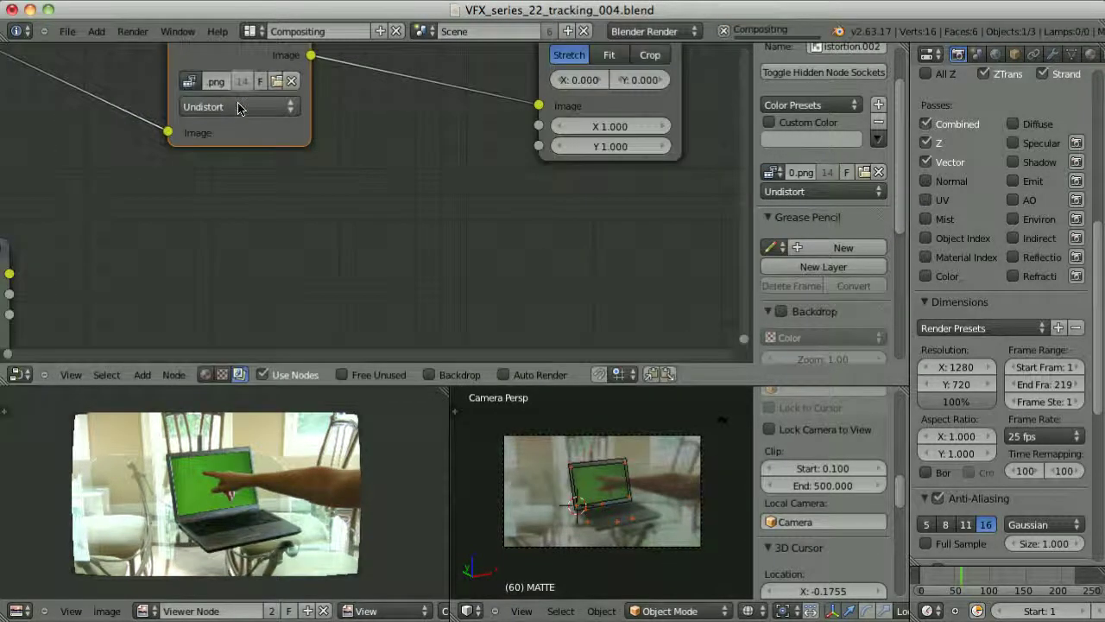
scroll(259, 138, down, 2)
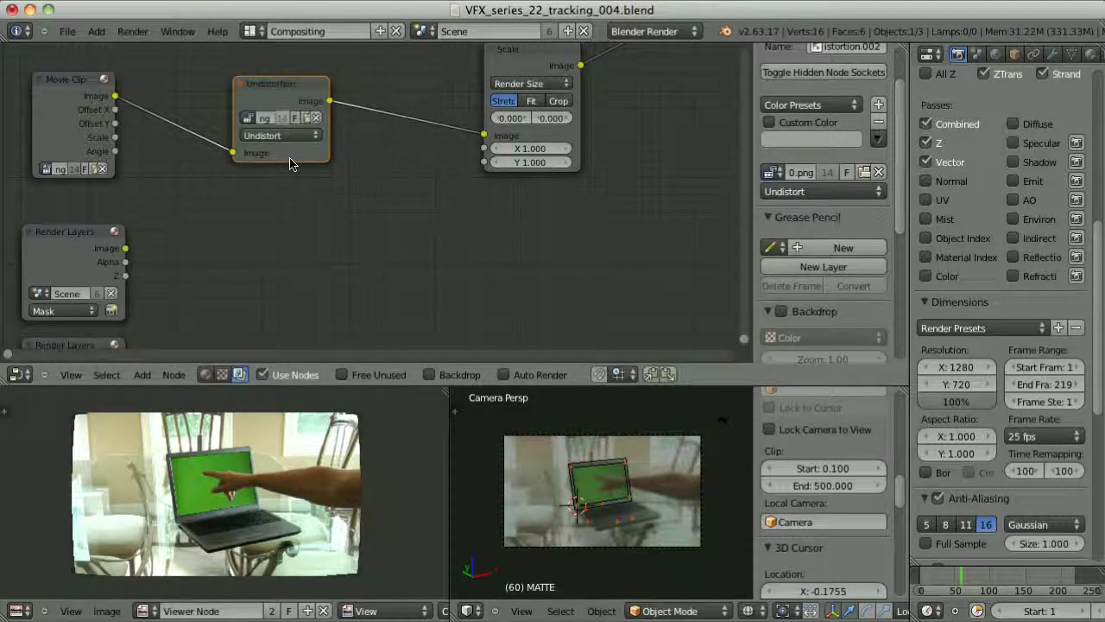
Step: Inspect the undistorted footage at full-window size, and preview the Foreground and Mask render layers in the viewer
key(ctrl+Up)
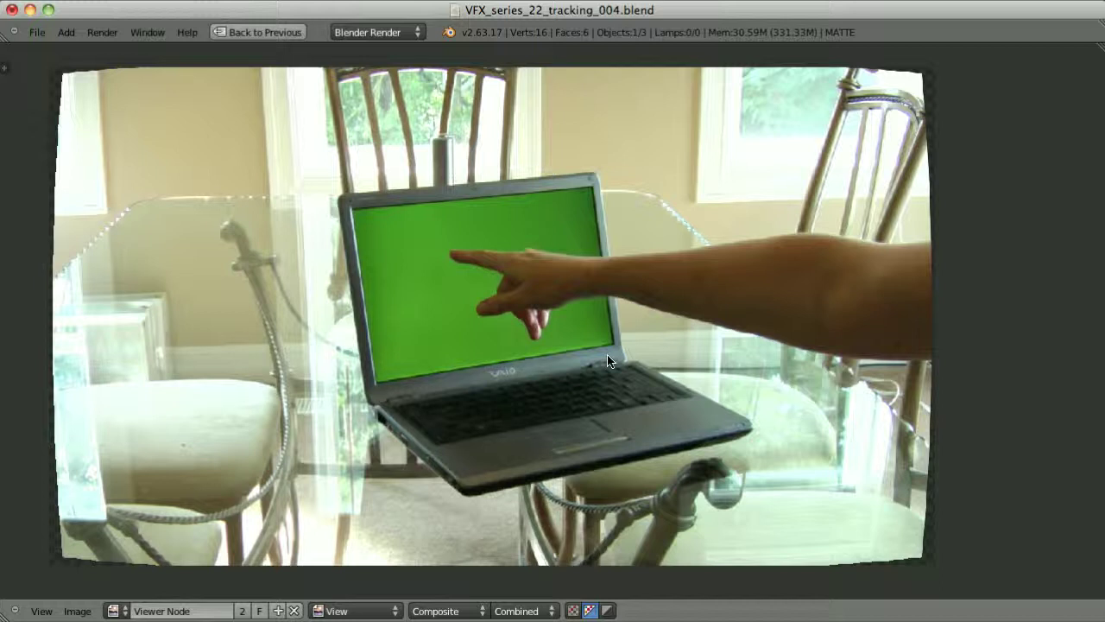
key(ctrl+Up)
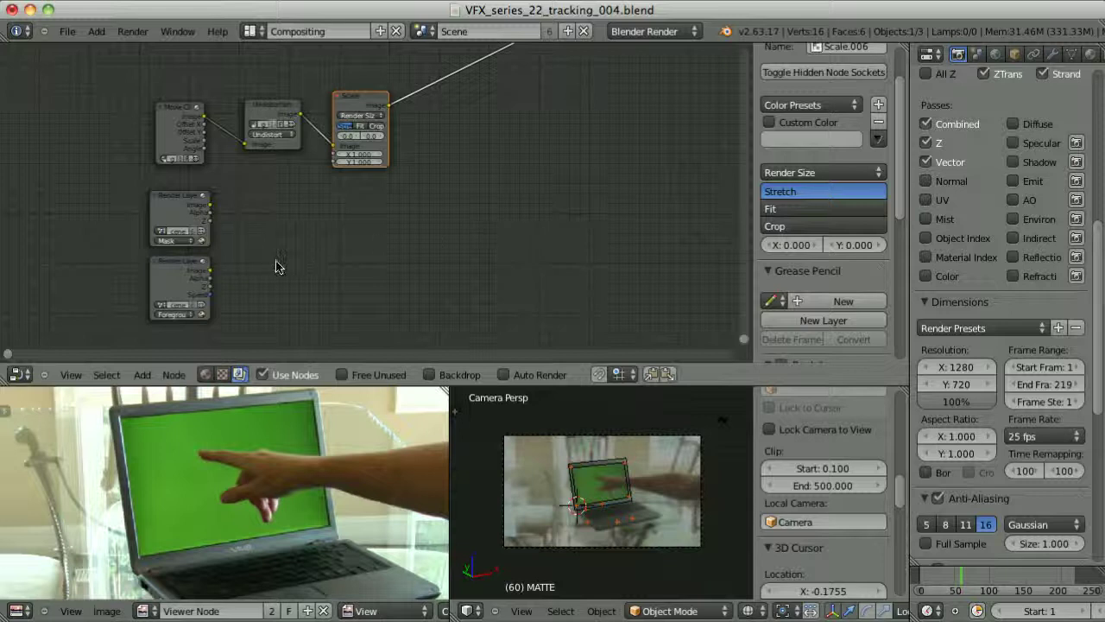
ctrl+shift+click(183, 267)
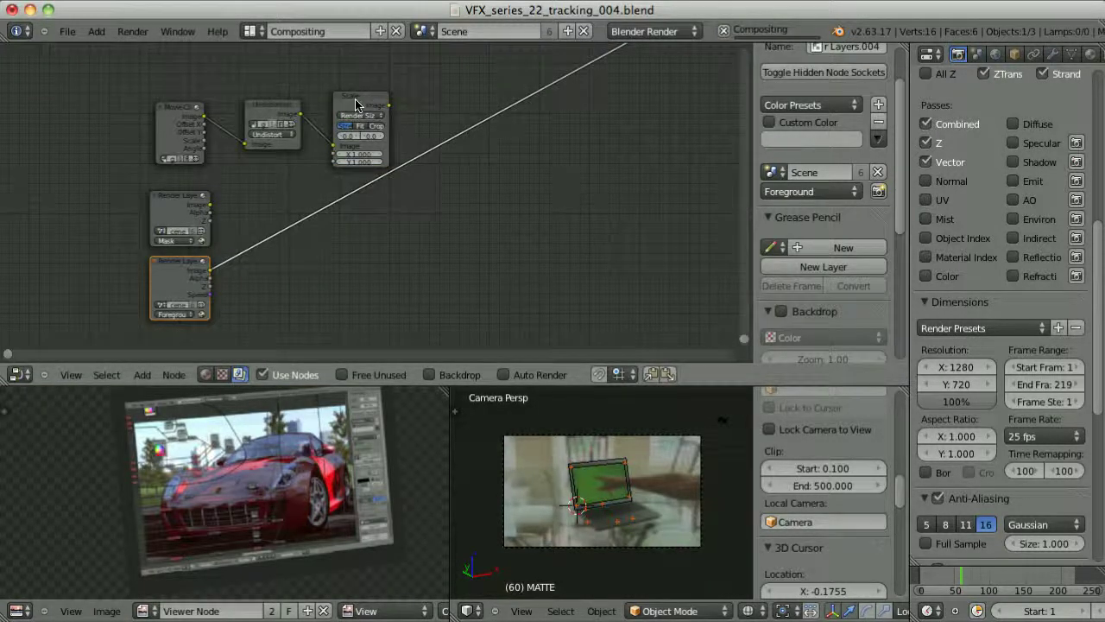
ctrl+shift+click(181, 201)
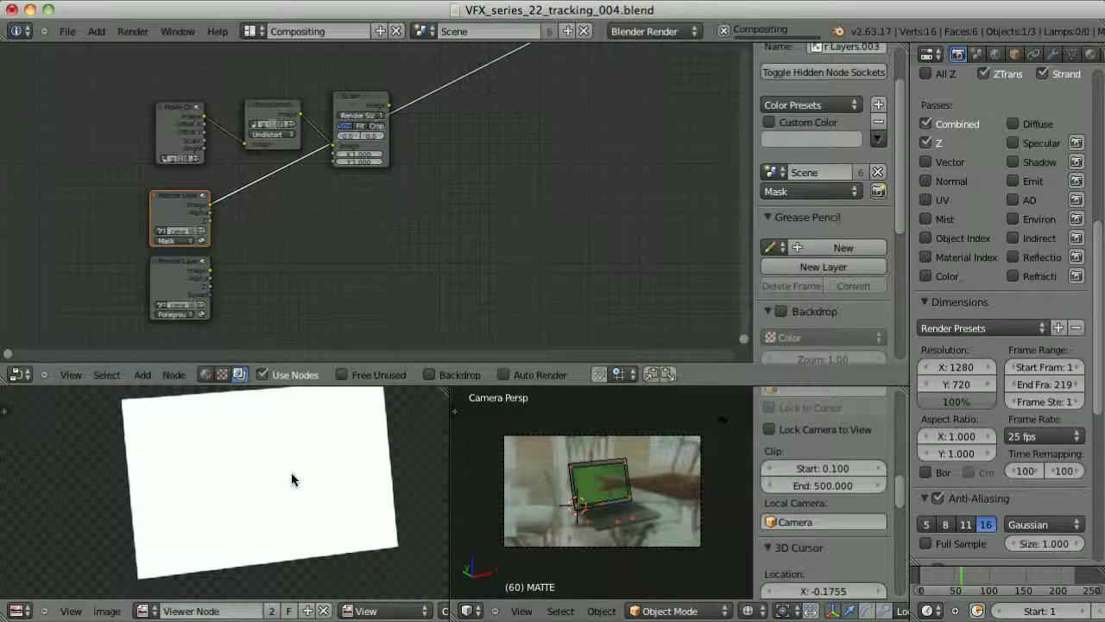
Step: Add a Mix node that lays the Foreground render layer over the Scale node's output, using the second image's alpha
key(shift+a)
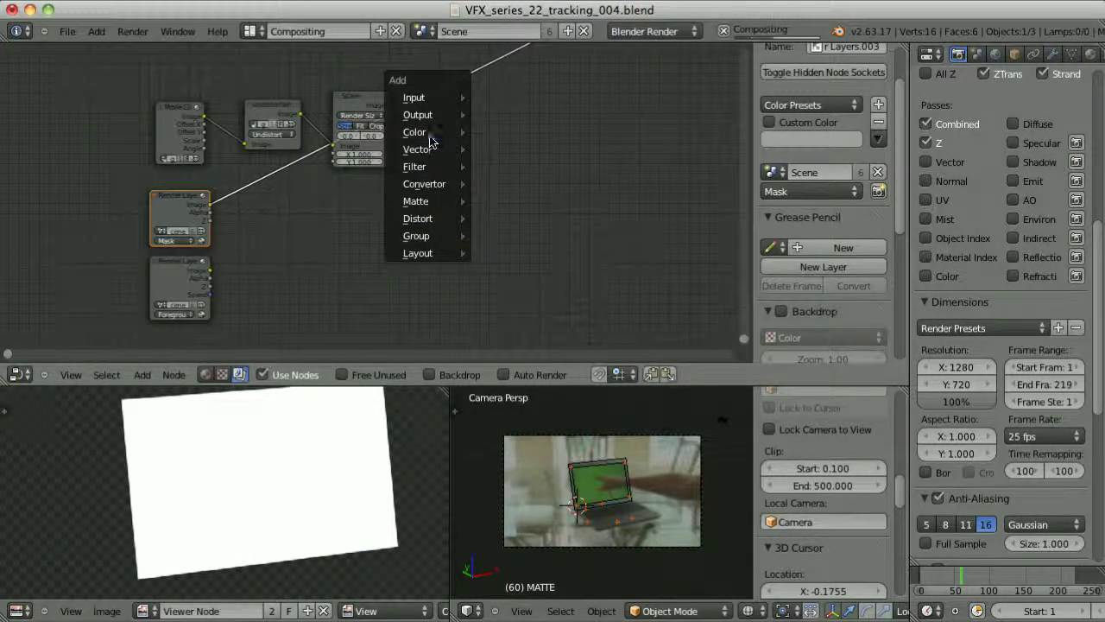
mouse_move(427, 133)
click(496, 151)
drag(388, 107, 482, 211)
click(179, 263)
shift+click(501, 171)
scroll(503, 177, up, 4)
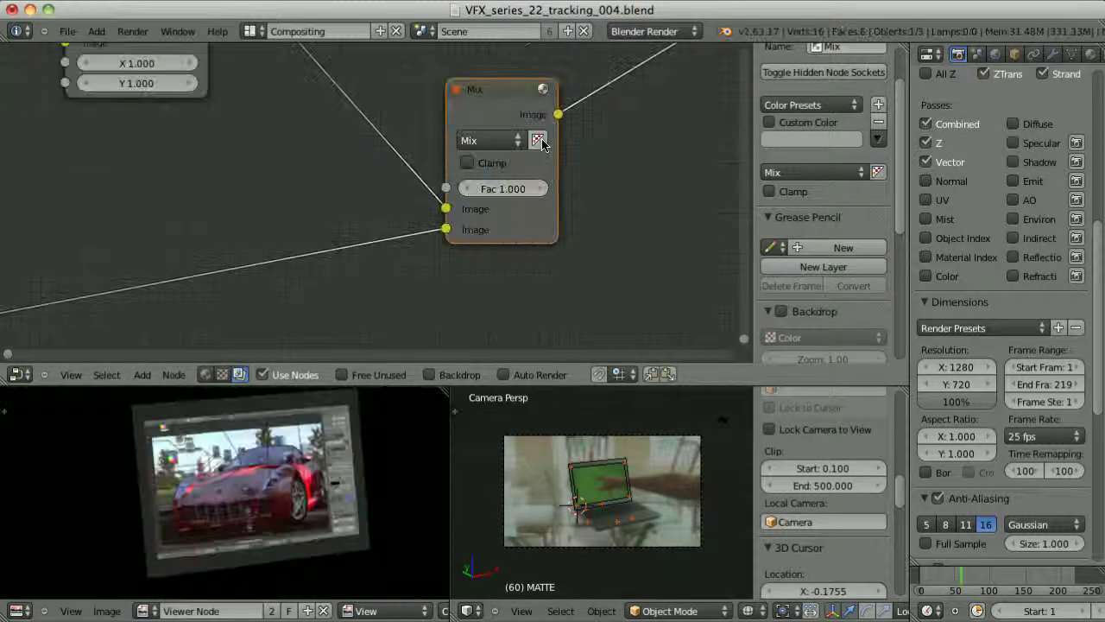
click(539, 141)
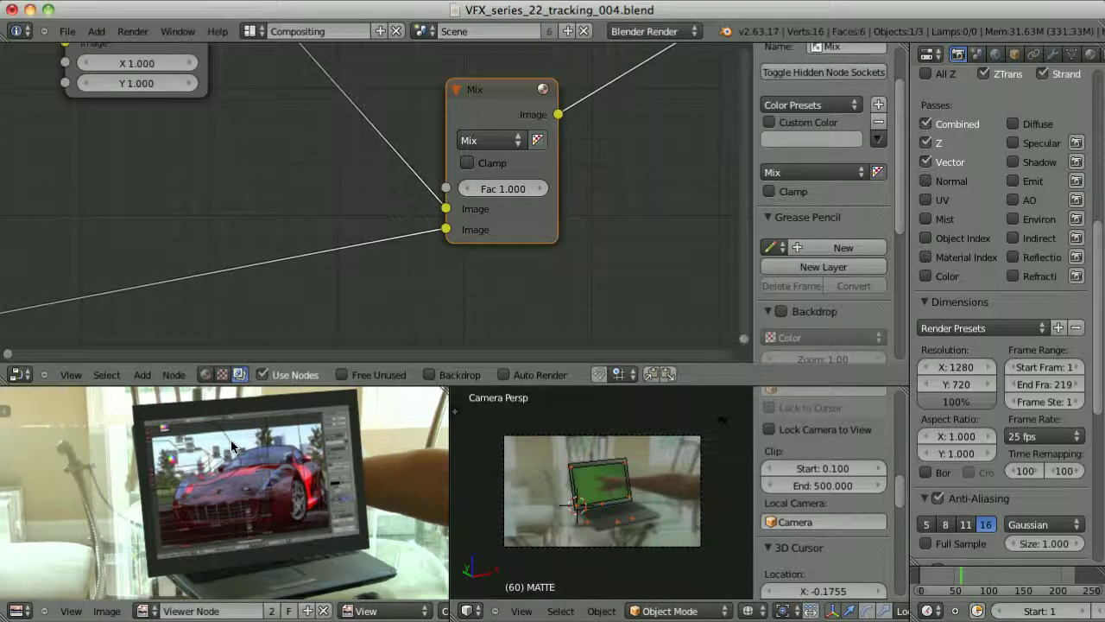
Step: Preview the Mask render layer and link its Alpha output to the Mix node's Fac input
scroll(192, 241, down, 3)
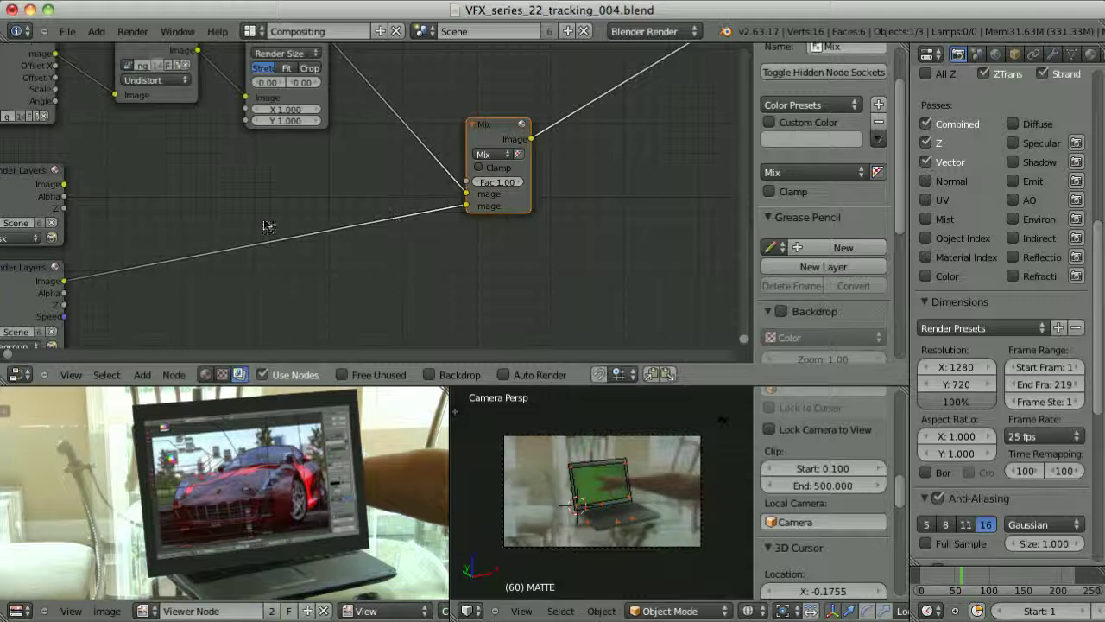
ctrl+shift+click(26, 177)
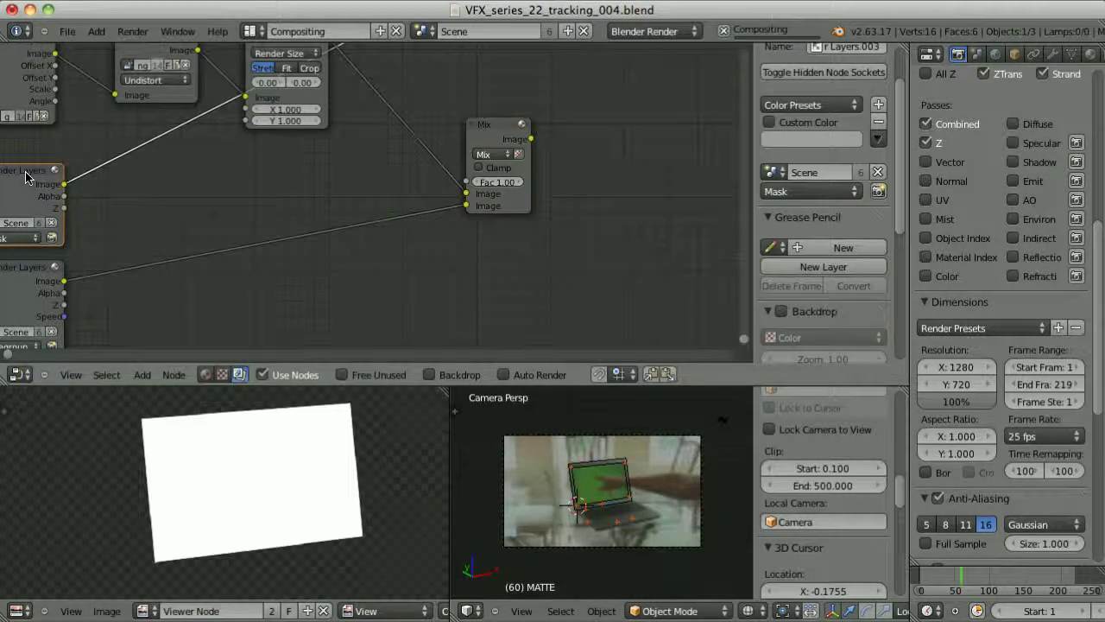
click(497, 137)
drag(64, 196, 466, 183)
ctrl+shift+click(505, 136)
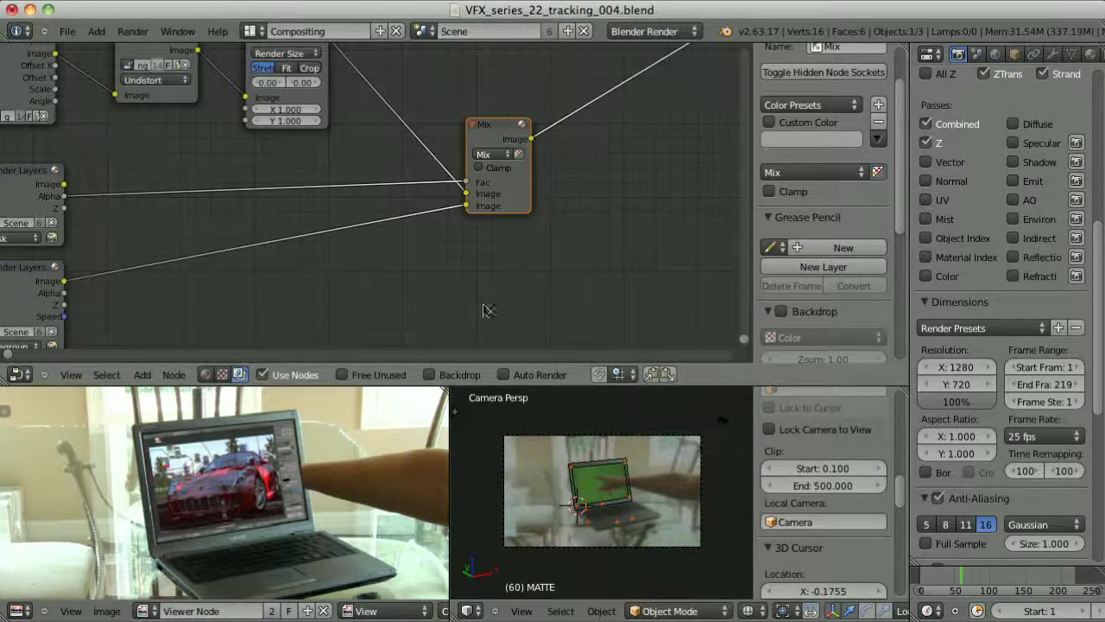
Step: Unlink and relink the Mask alpha on the Mix node's Fac to compare, and inspect the composite at full-window size
drag(466, 182, 619, 234)
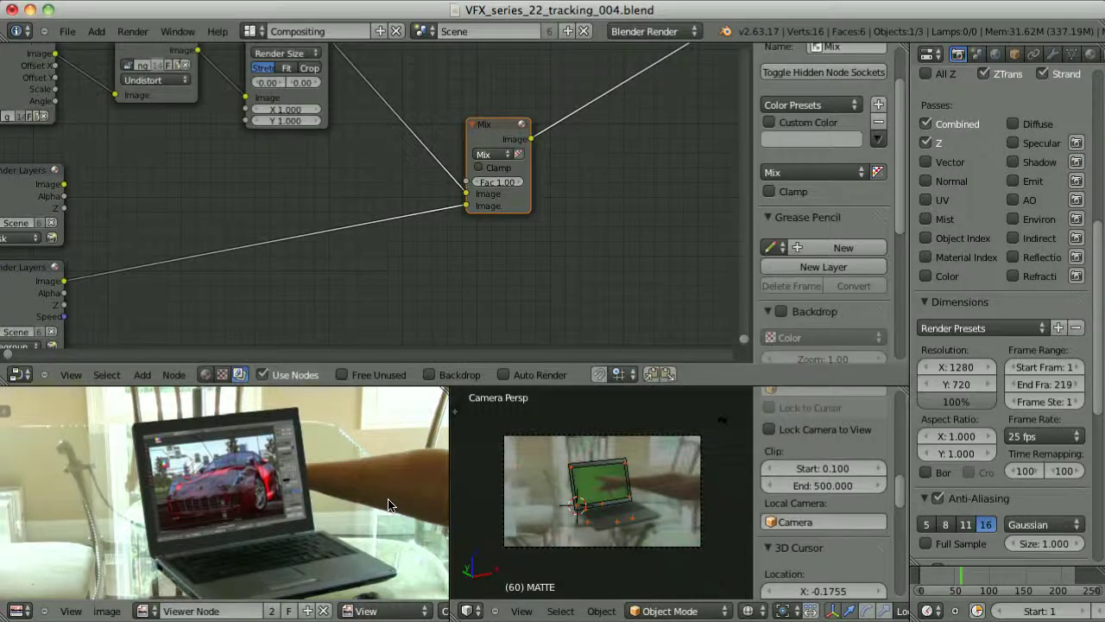
scroll(95, 207, down, 1)
drag(87, 196, 459, 184)
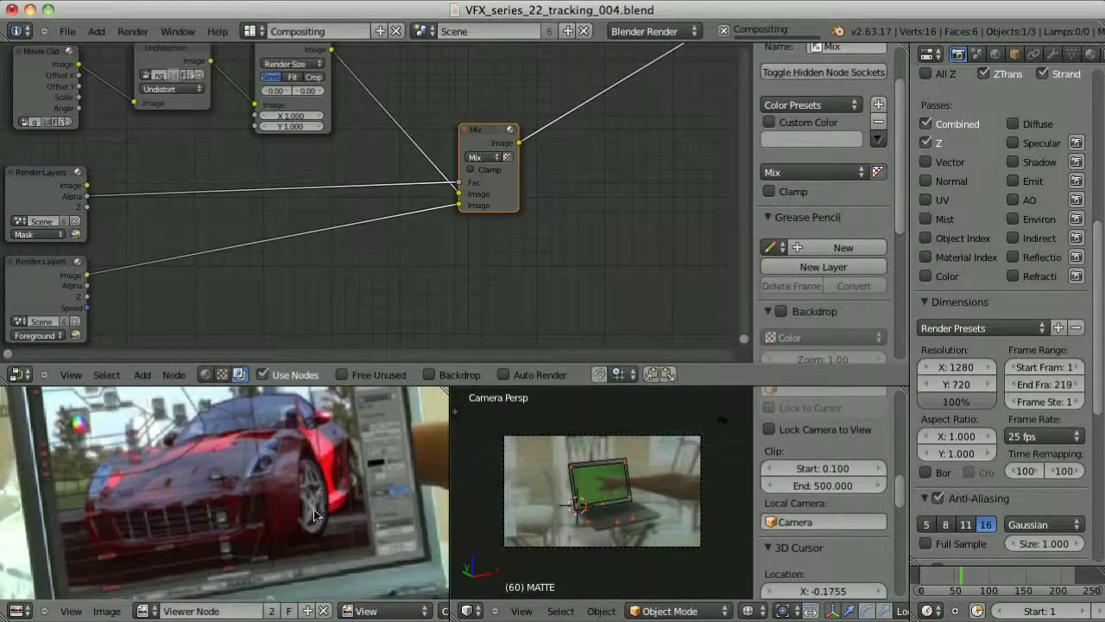
key(ctrl+Up)
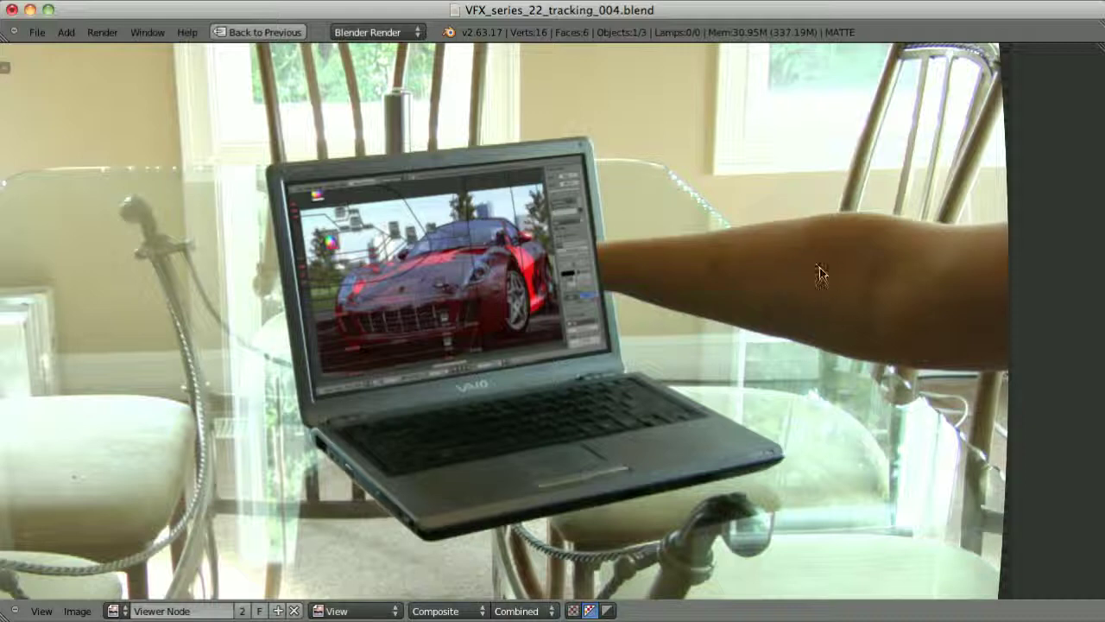
key(ctrl+Up)
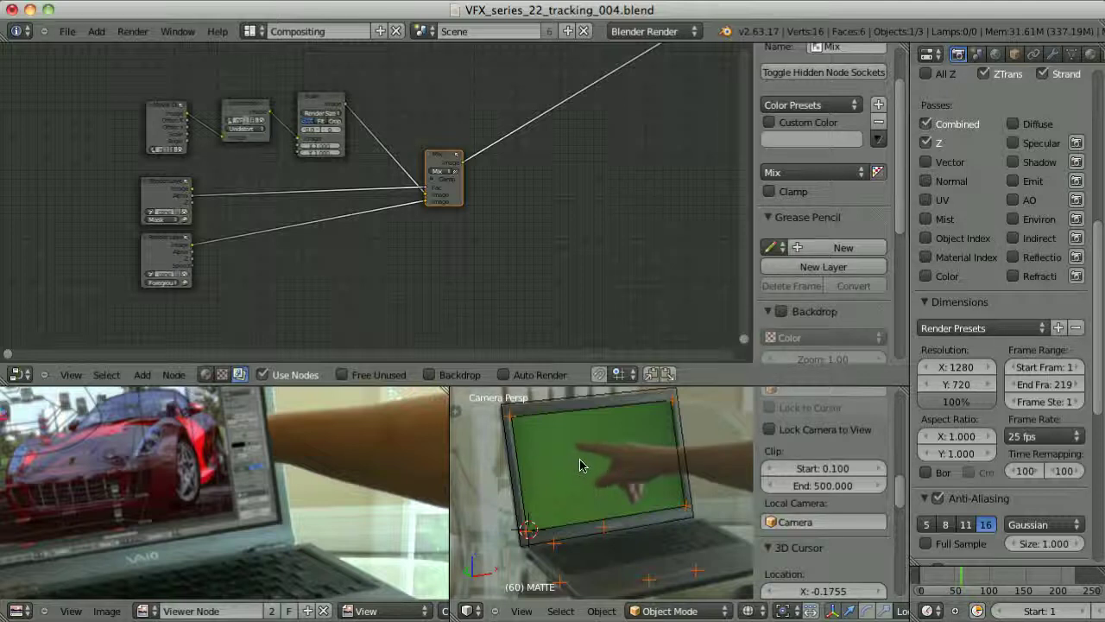
Step: Add a Keying node beside the Mix node, feed the Scale node's output into its Image input, and preview it
key(shift+a)
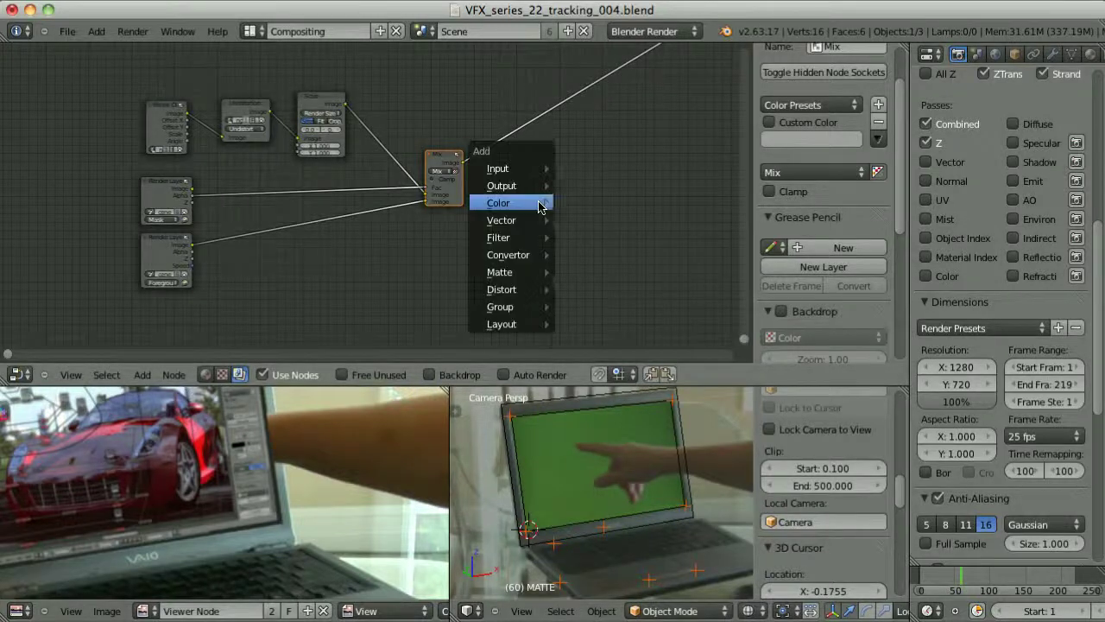
mouse_move(506, 273)
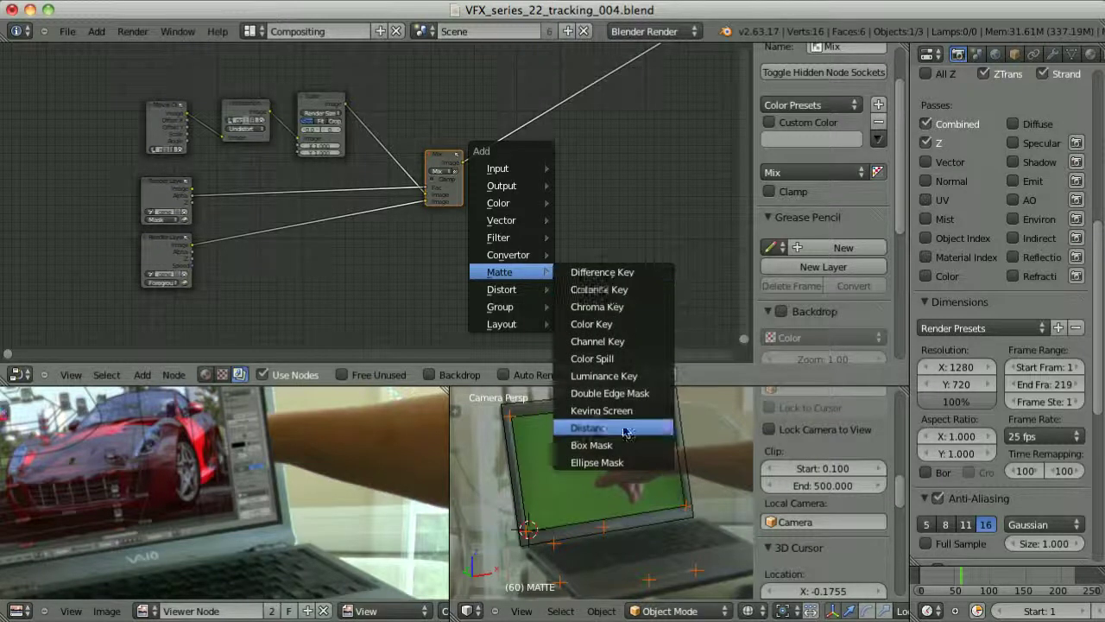
click(624, 426)
click(661, 297)
key(ctrl+Up)
scroll(704, 339, up, 5)
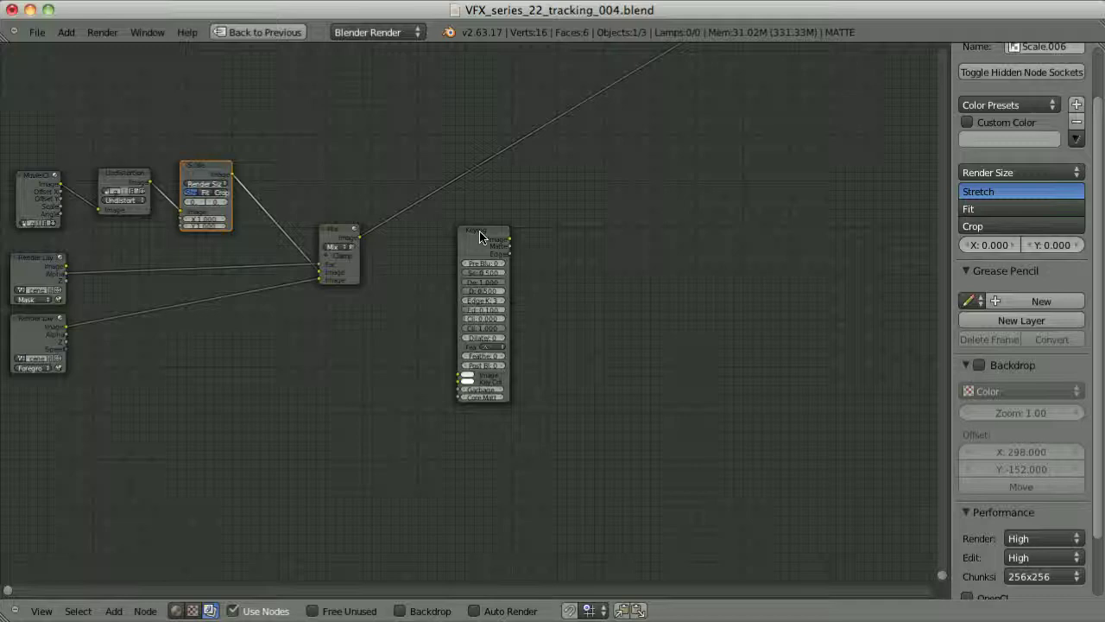
click(480, 236)
scroll(596, 341, up, 3)
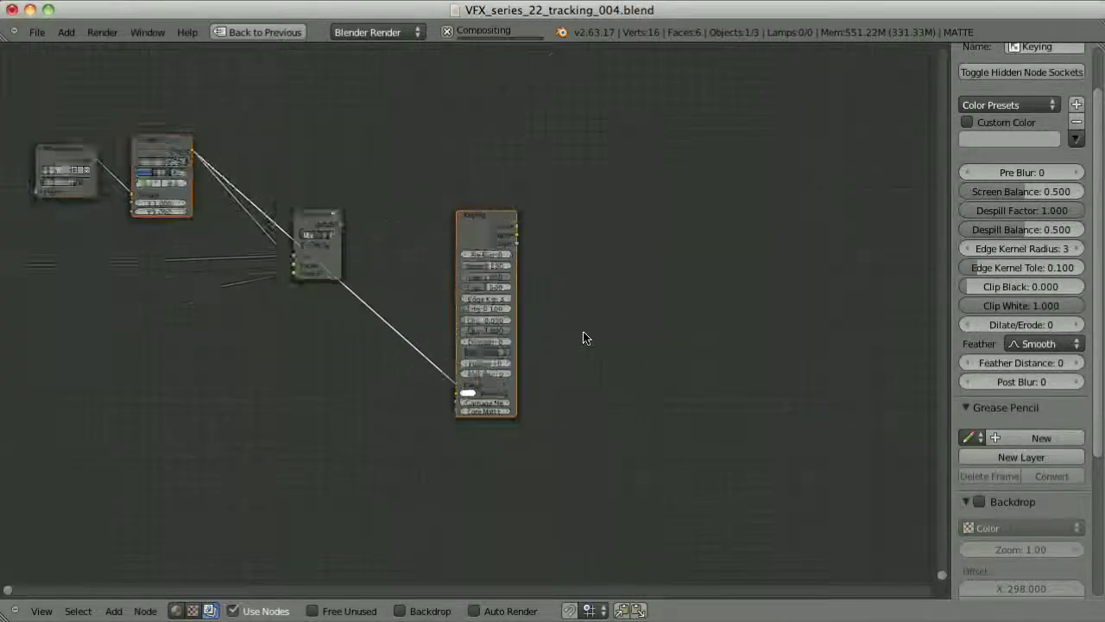
Step: Sample the laptop's green screen as the Keying node's Key Color and view the key's alpha channel at full-window size
click(337, 187)
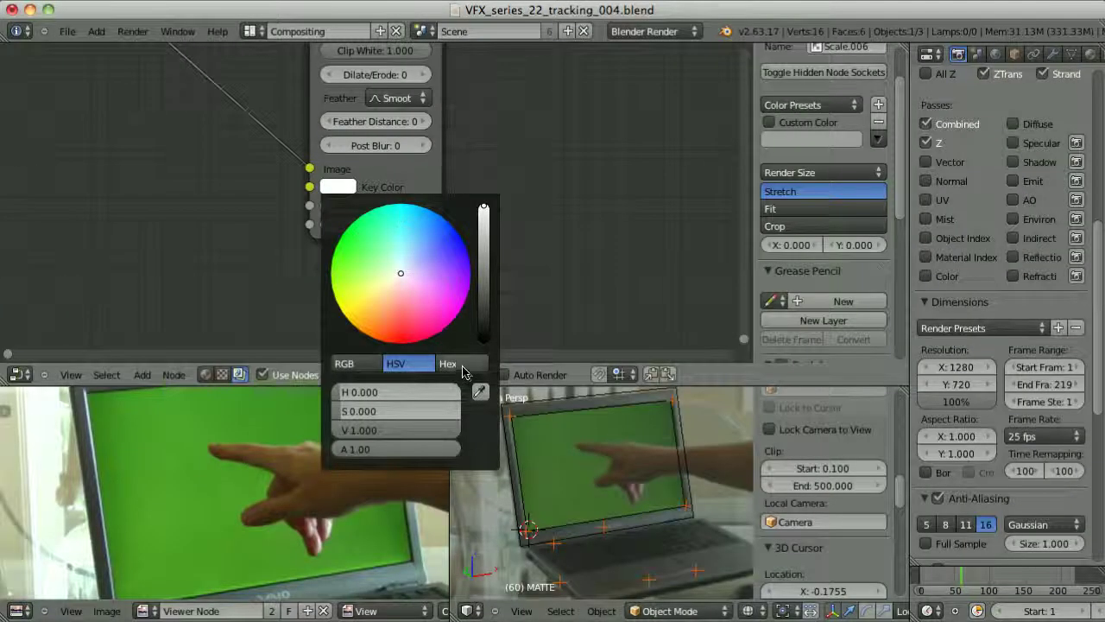
click(480, 394)
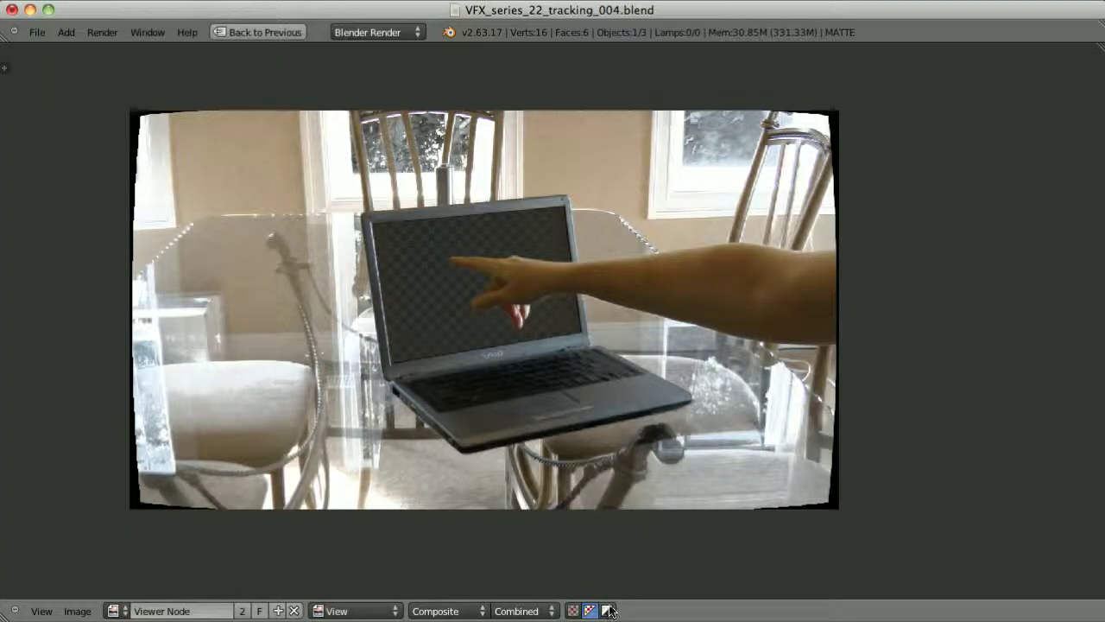
click(607, 611)
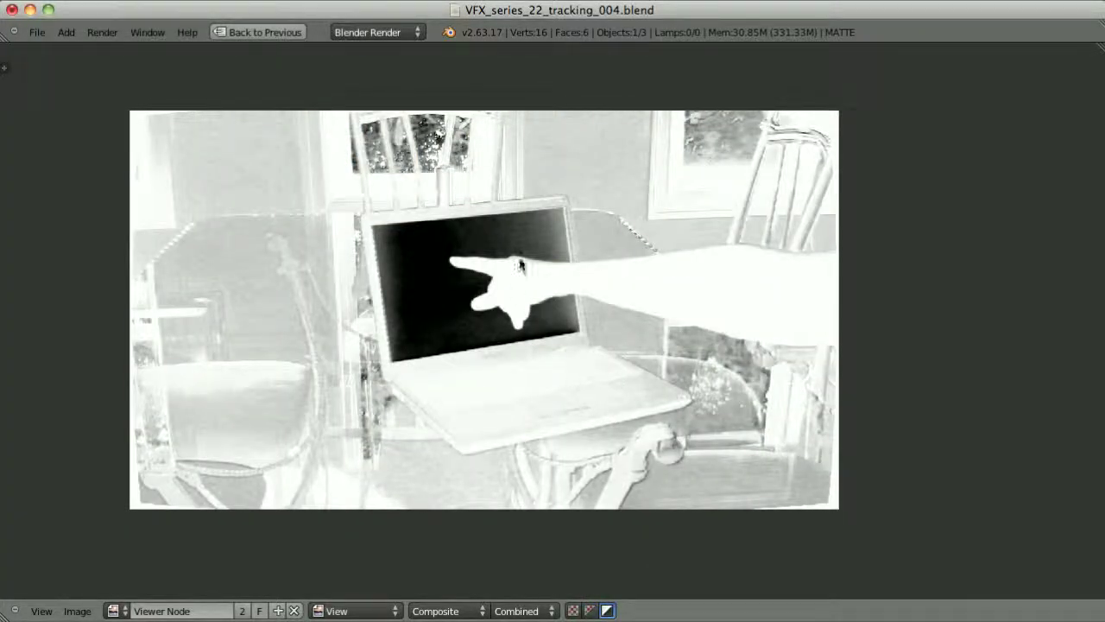
key(ctrl+Up)
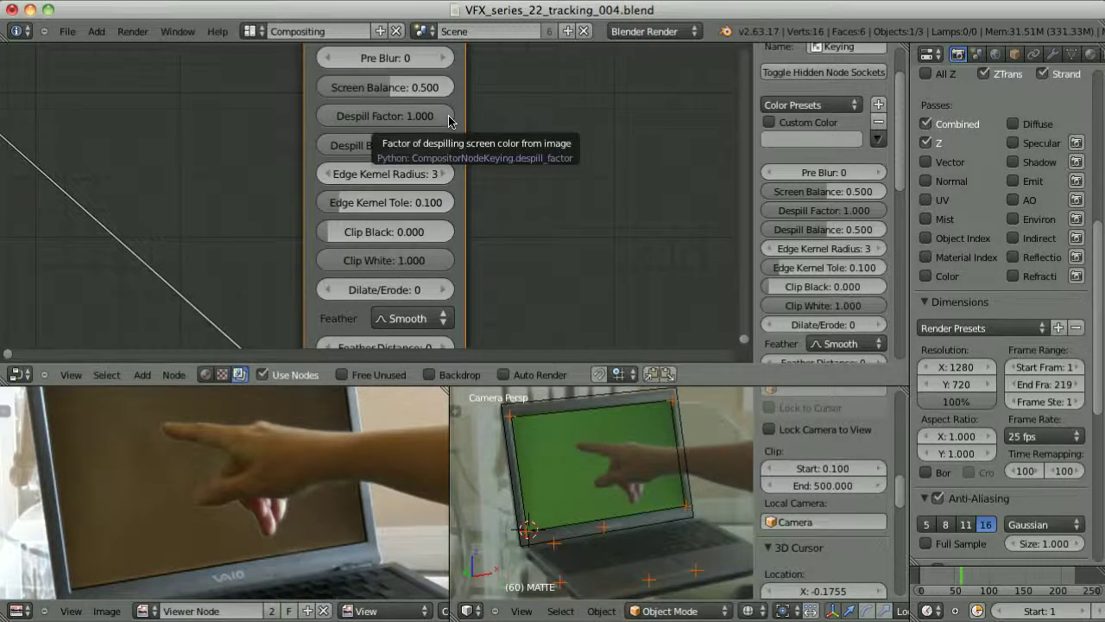
Step: Set the Keying node's Despill Factor to 0 to compare the green spill, and return it to 1
click(419, 117)
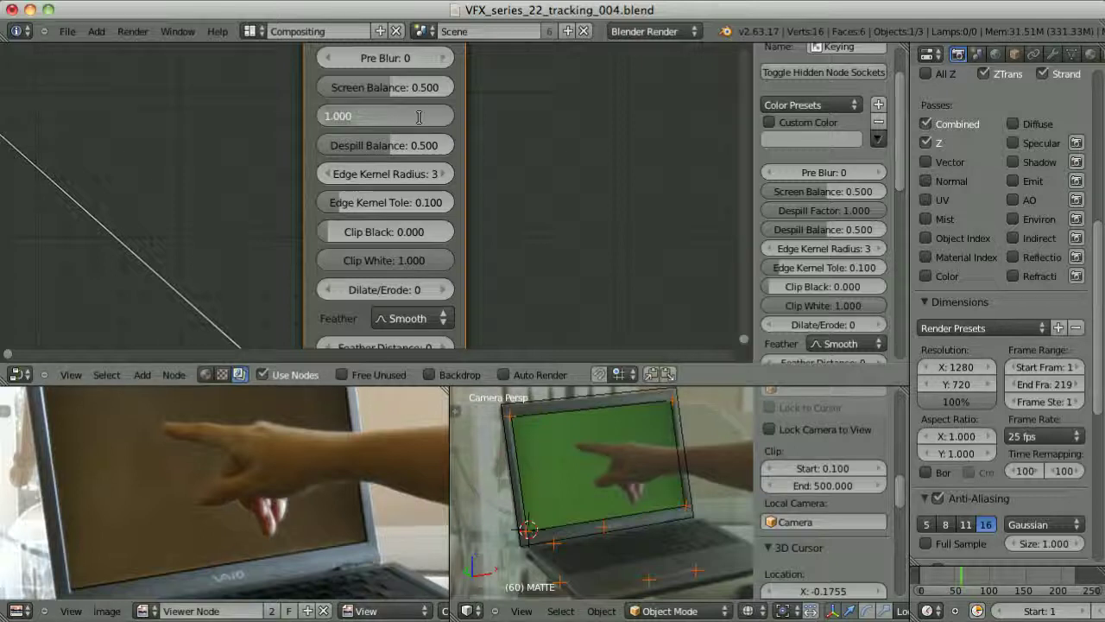
text(0)
key(Return)
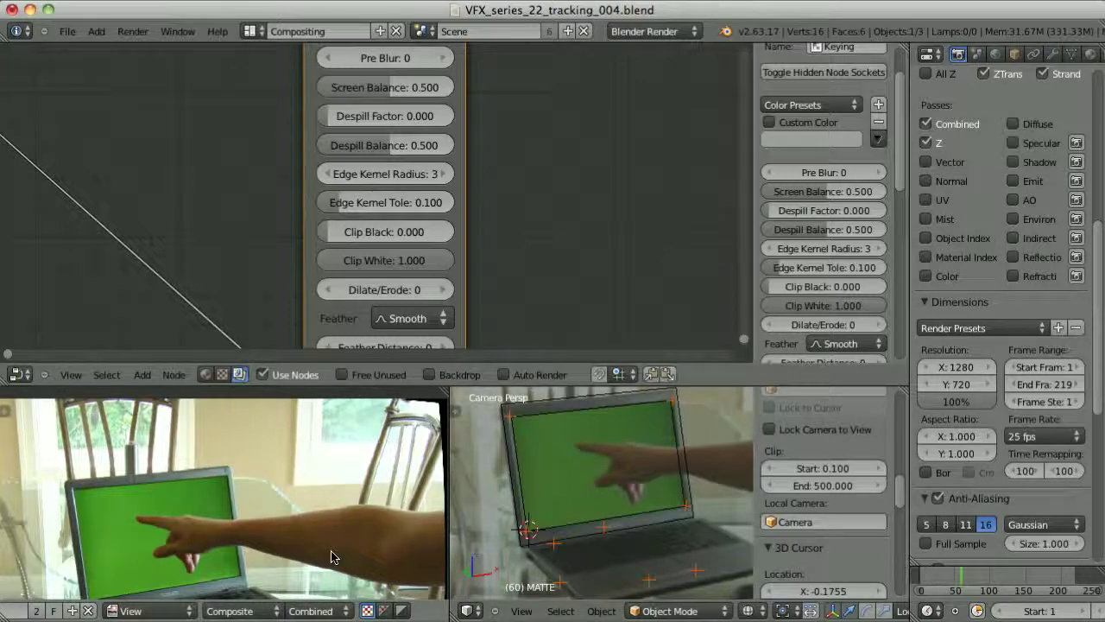
drag(339, 116, 436, 115)
drag(512, 121, 565, 119)
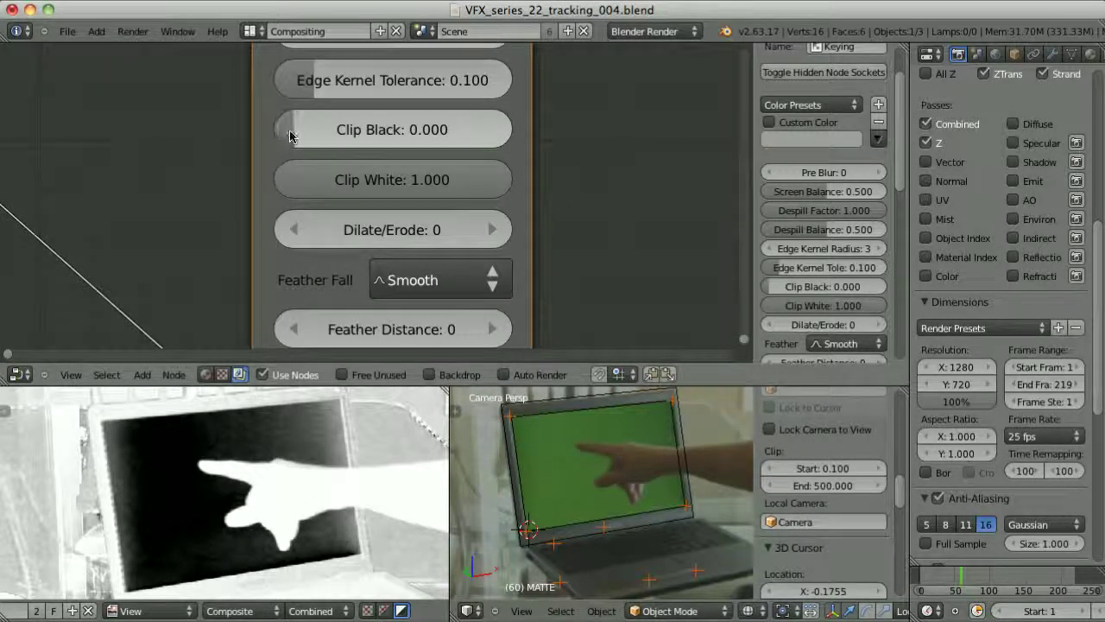
Step: Set the Keying node's Clip Black to 0.522 and Clip White to 0.765, checking the matte around the hand
drag(291, 134, 399, 137)
key(ctrl+Up)
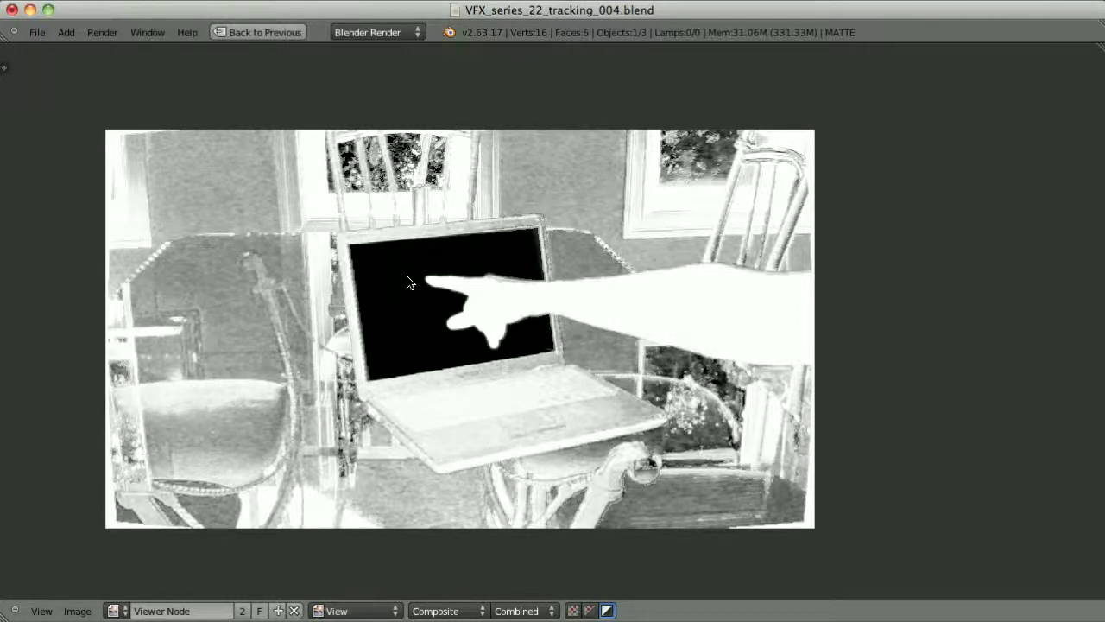
scroll(553, 338, up, 5)
key(ctrl+Up)
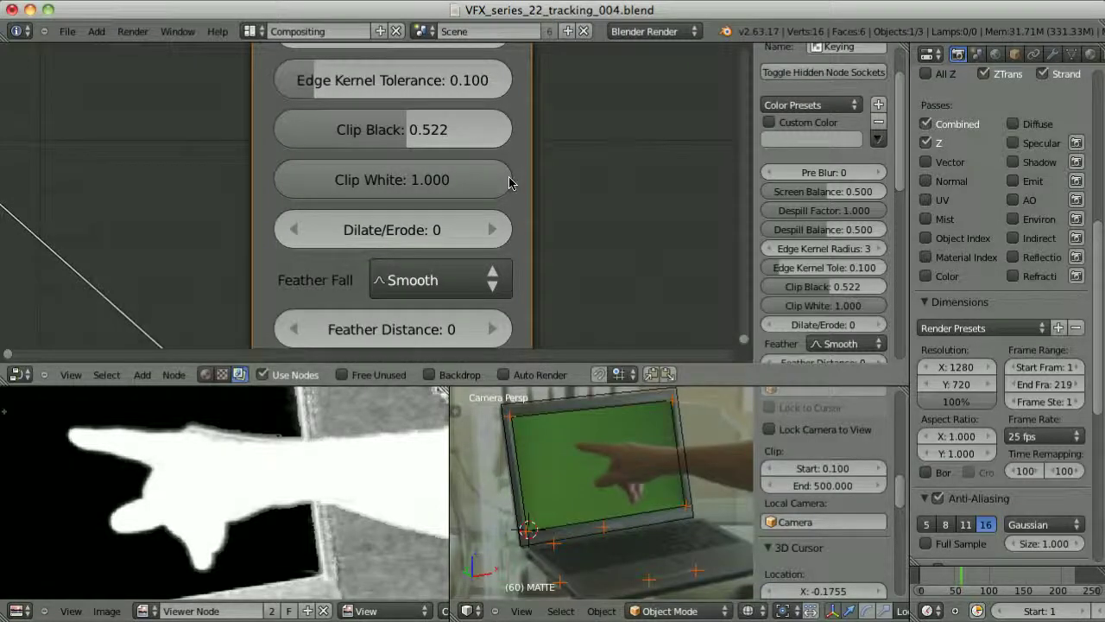
drag(510, 183, 501, 182)
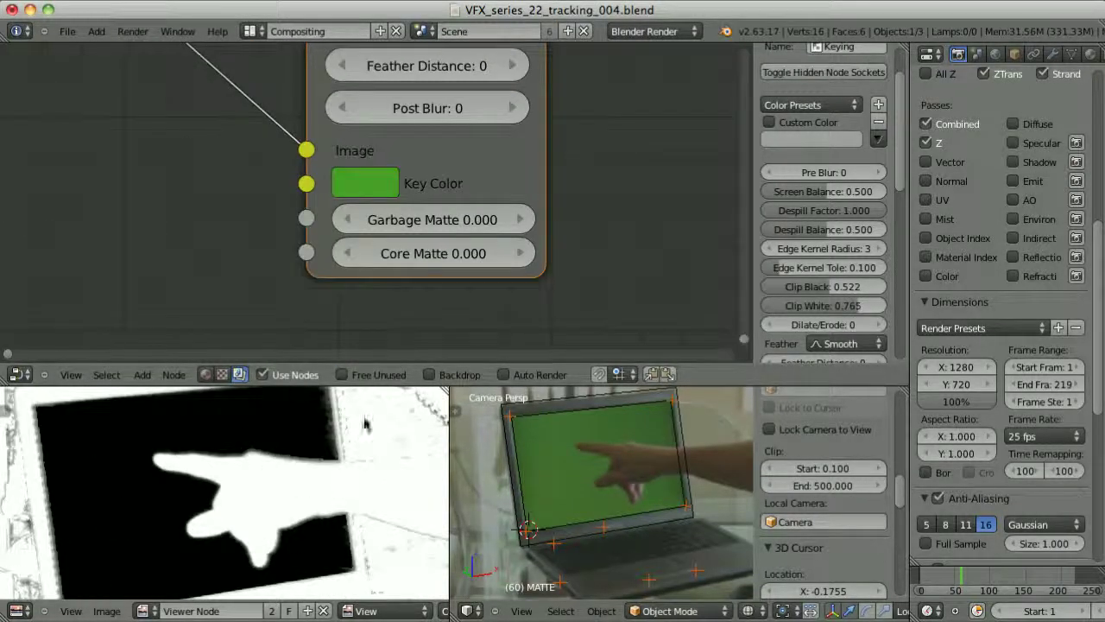
Step: Fine-tune the hue of the green Key Color, and open the Key Color of the prepared Keying node
click(366, 191)
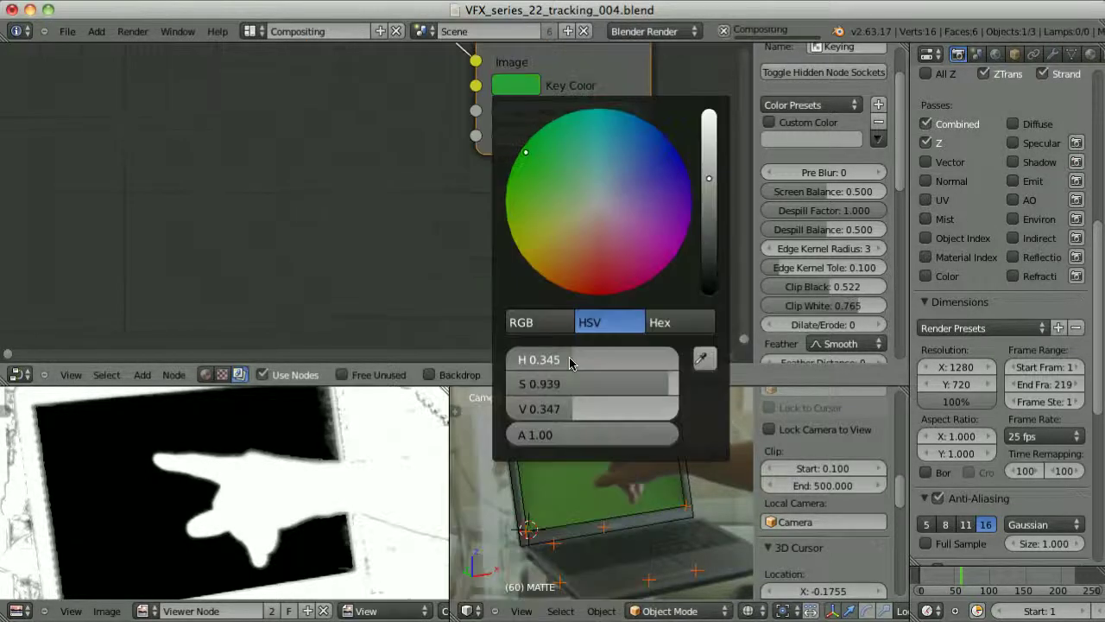
drag(573, 369, 577, 370)
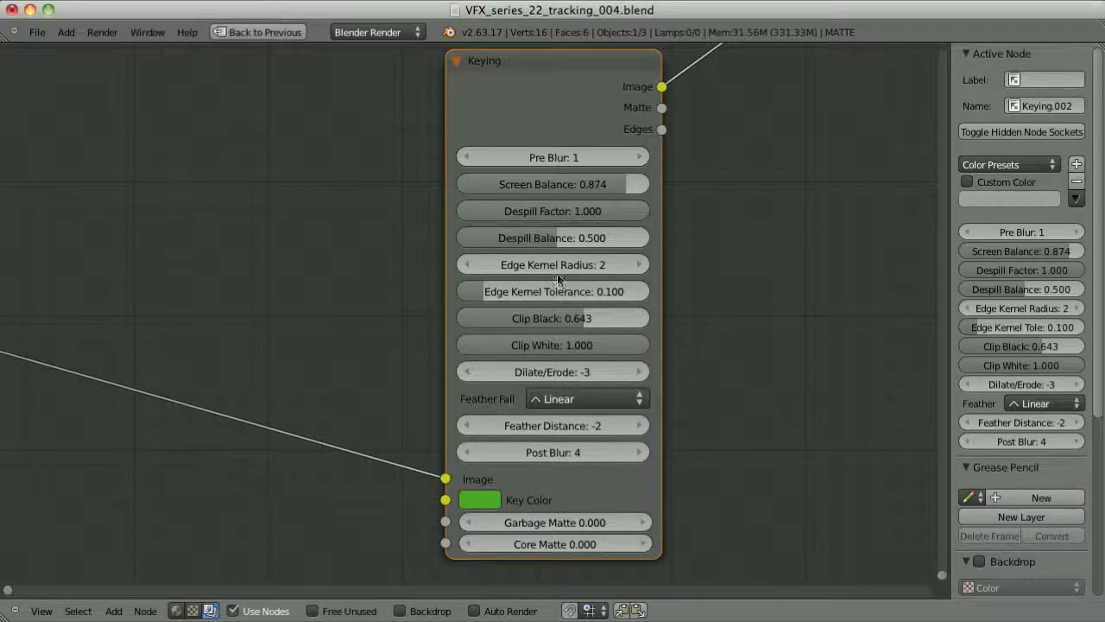
click(481, 501)
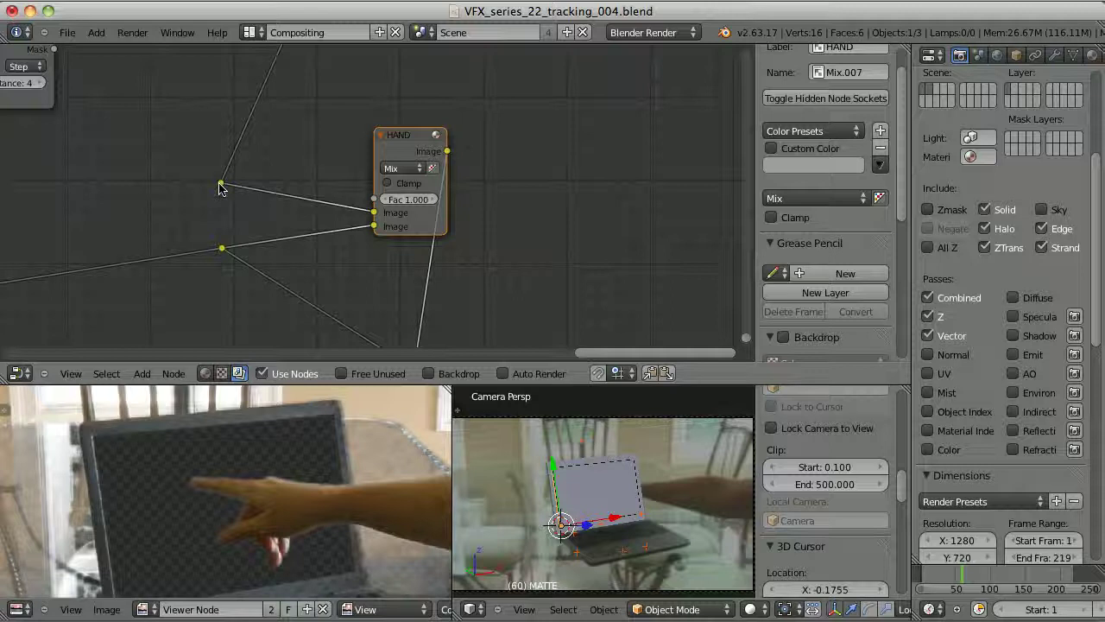
Step: Preview both inputs of the HAND Mix node separately and toggle its use of the second image's alpha off and on
click(222, 184)
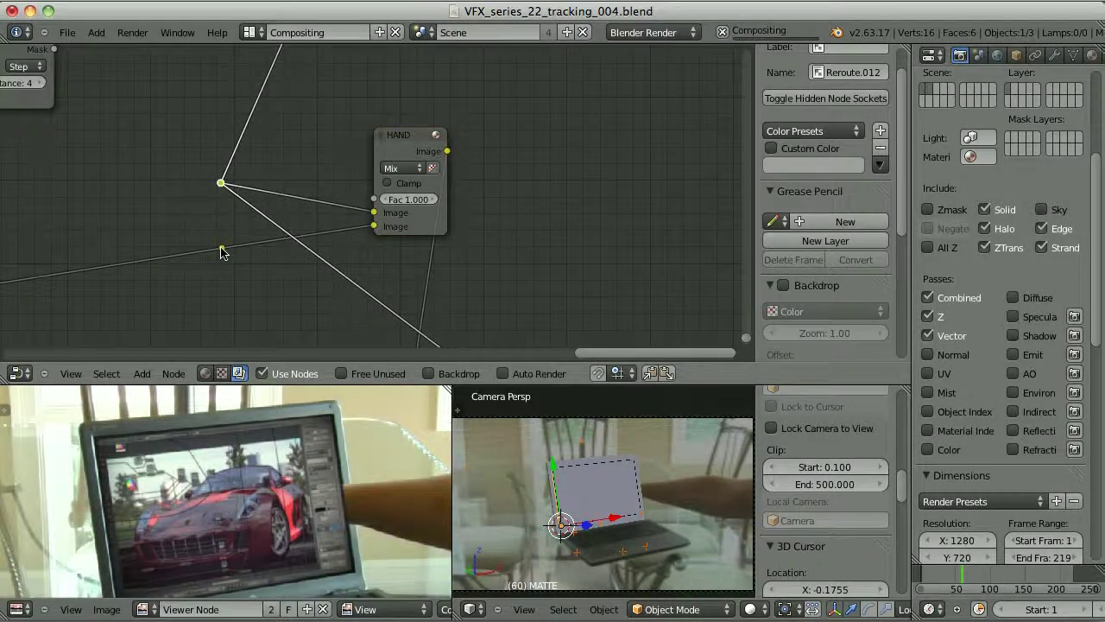
shift+right_drag(221, 251, 223, 259)
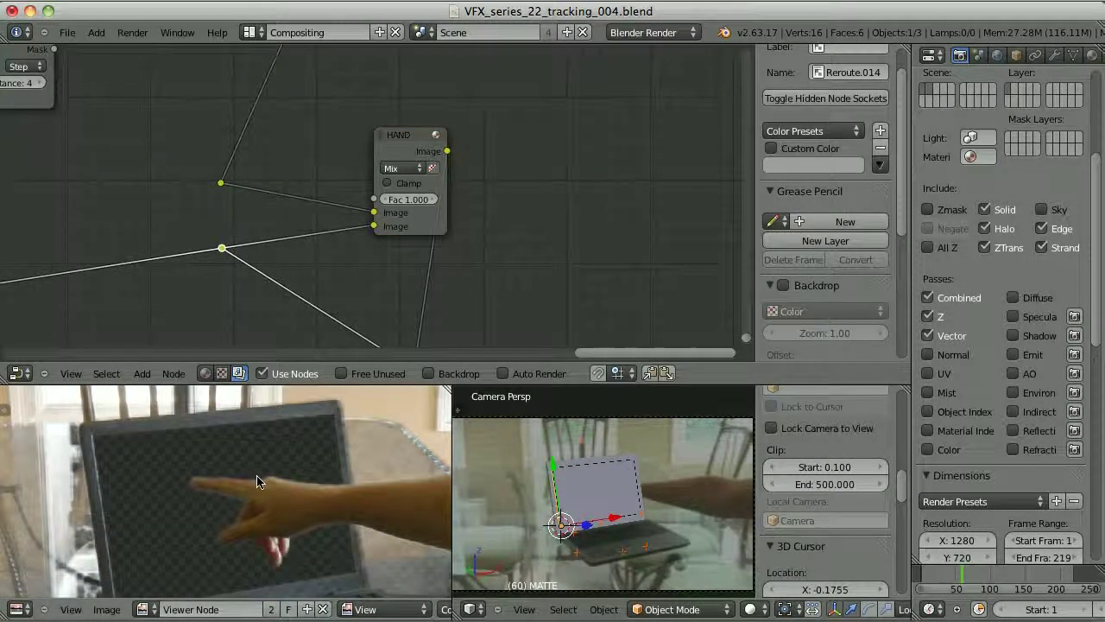
click(429, 166)
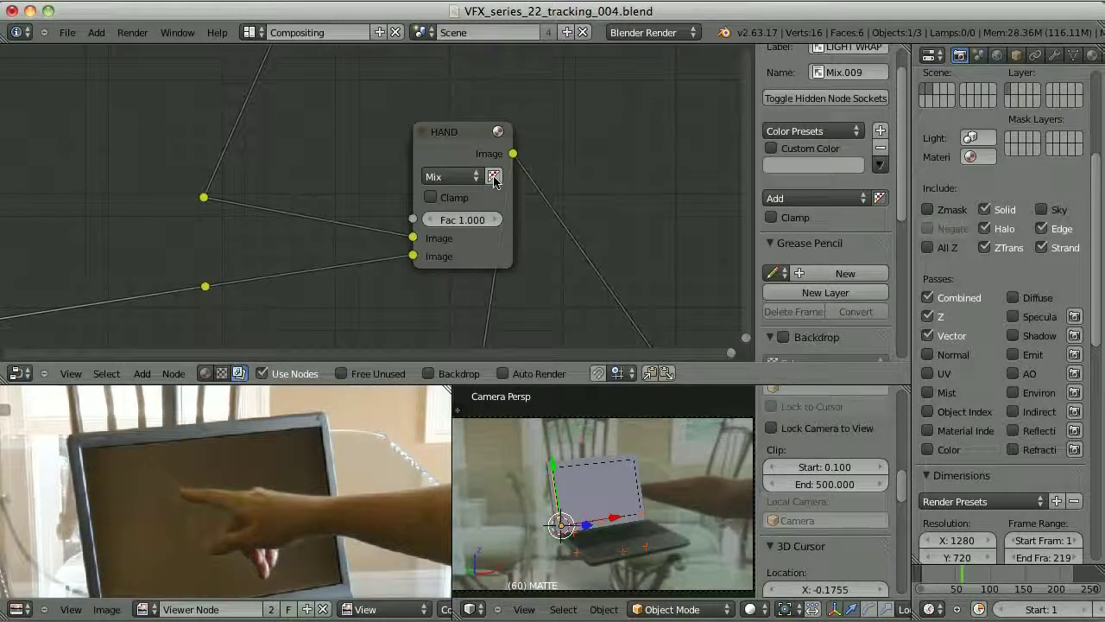
click(493, 177)
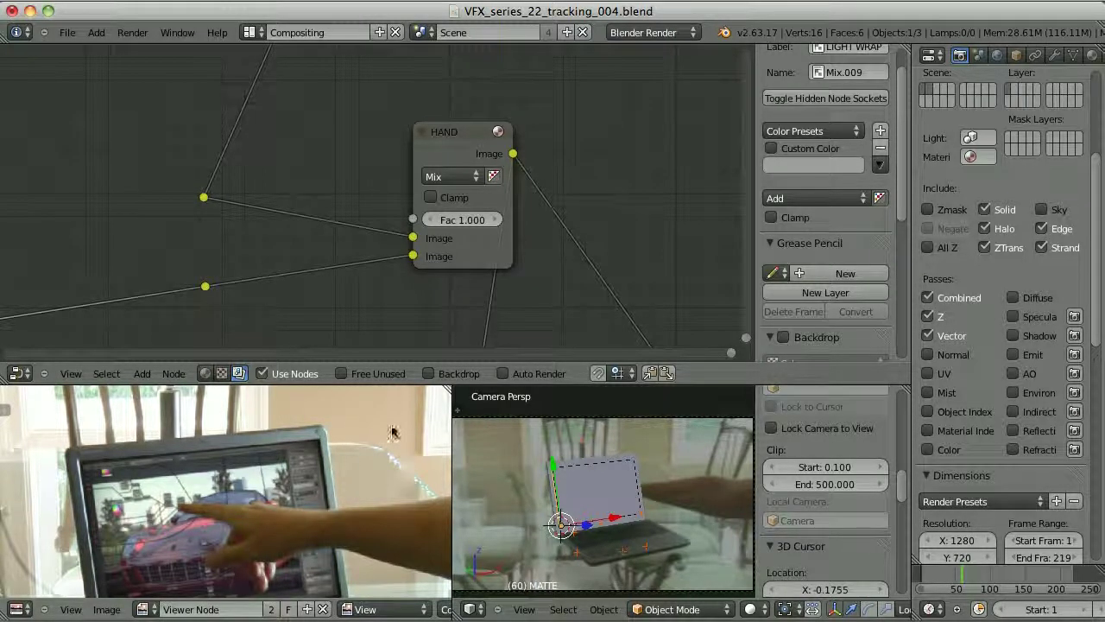
Step: Link the Dilate/Erode node's Mask output to the HAND node's Fac and examine the wrist at the laptop's edge
scroll(440, 279, down, 1)
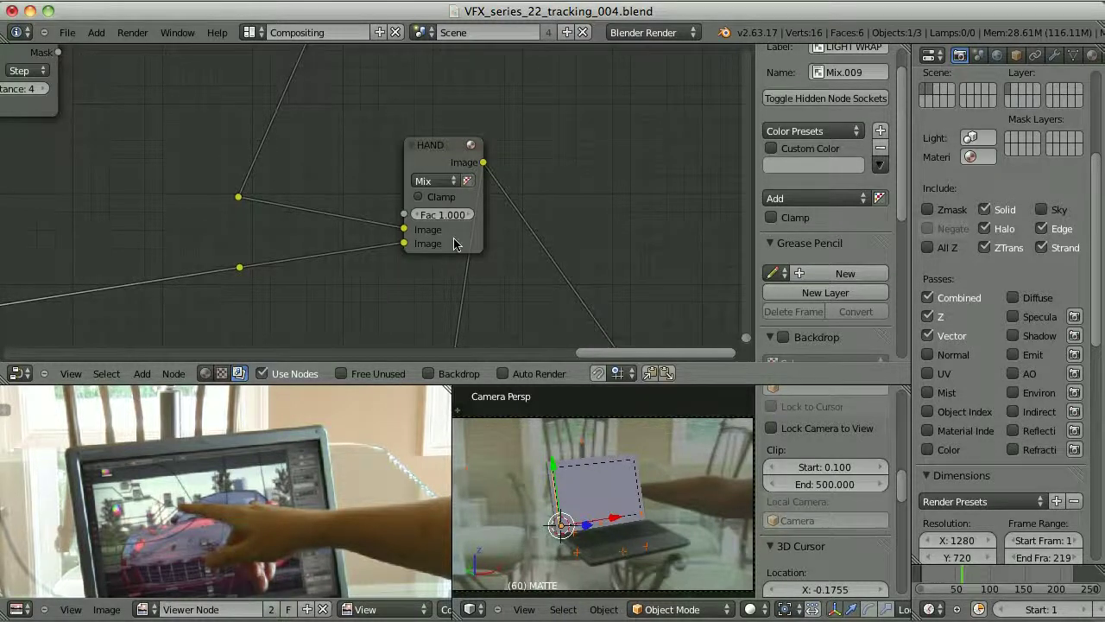
drag(58, 53, 403, 214)
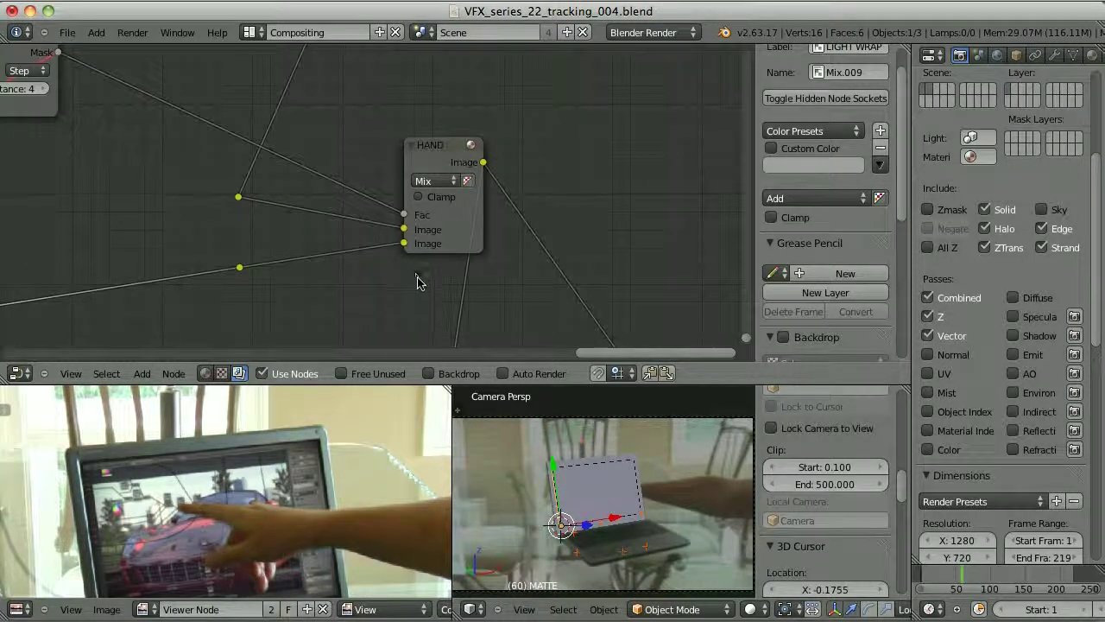
scroll(372, 544, up, 4)
middle_drag(375, 547, 210, 424)
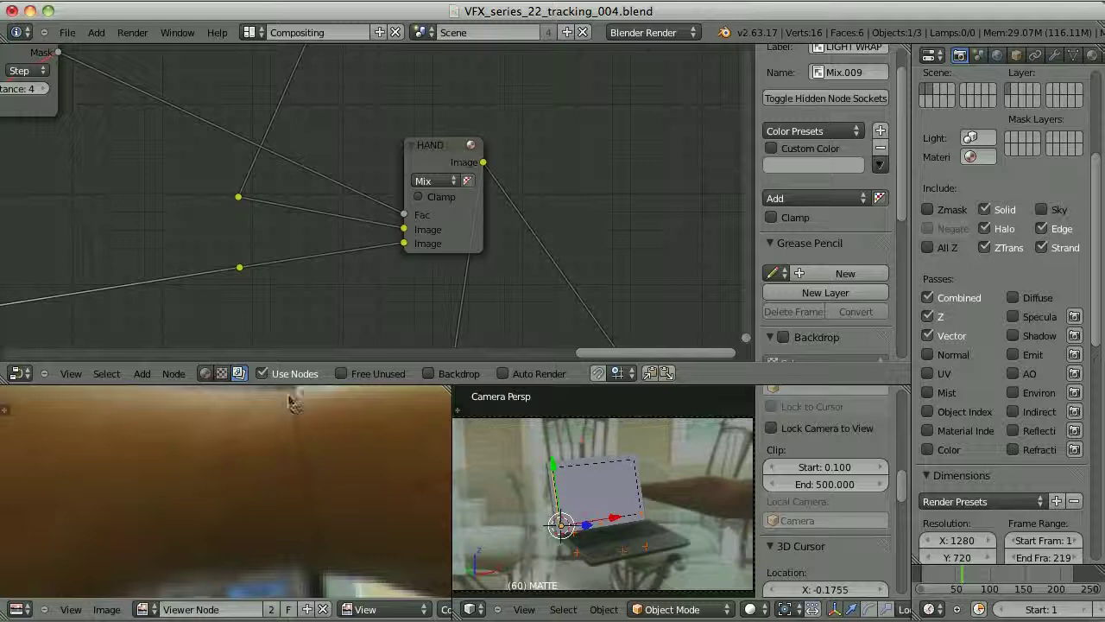
scroll(314, 528, down, 2)
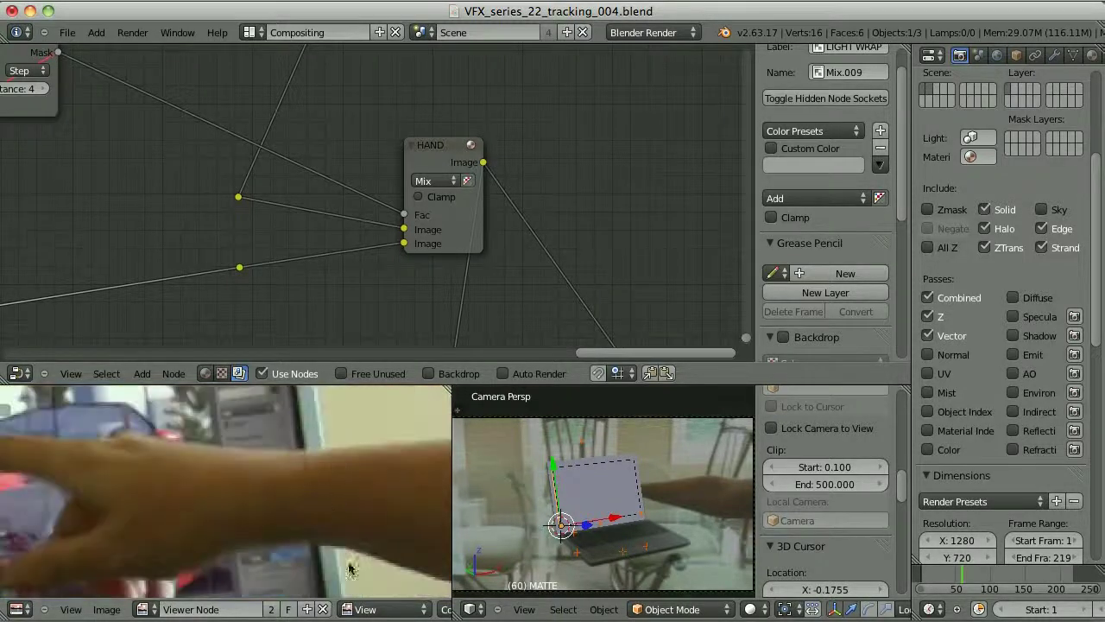
Step: Preview the Dilate/Erode mask in the viewer, and examine the HAND node's composite at full-window size
middle_drag(38, 101, 247, 190)
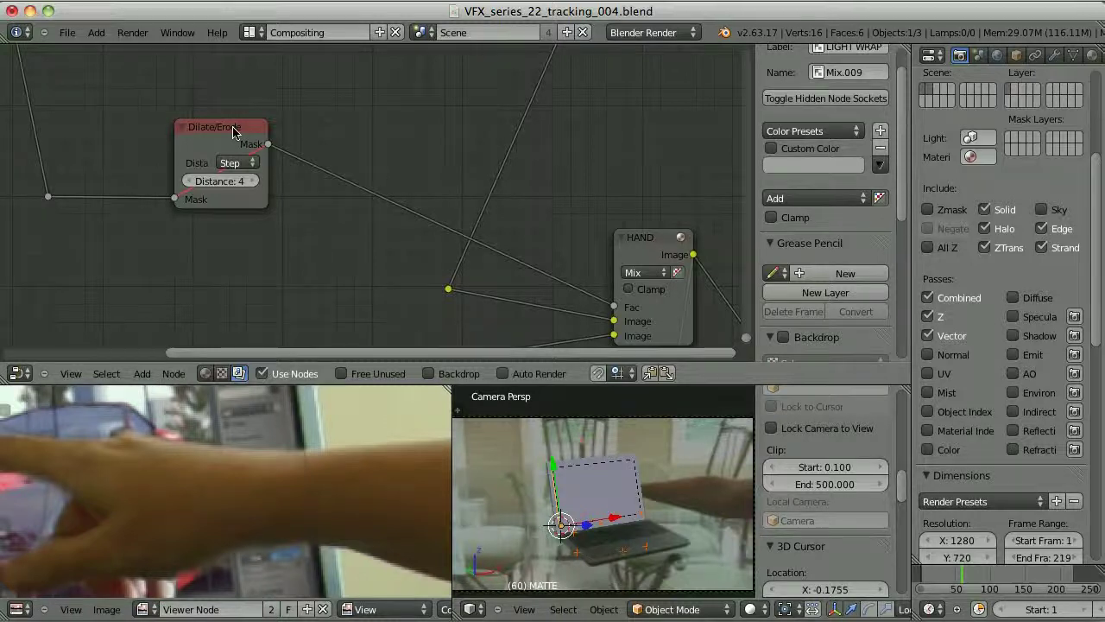
ctrl+shift+click(233, 129)
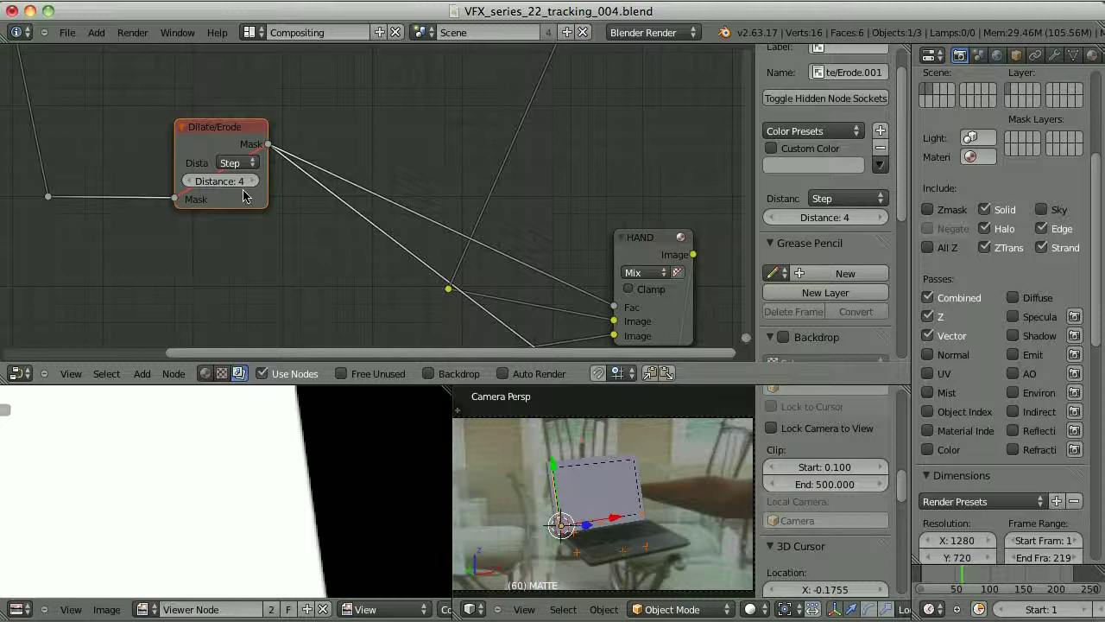
ctrl+shift+click(650, 241)
key(ctrl+Up)
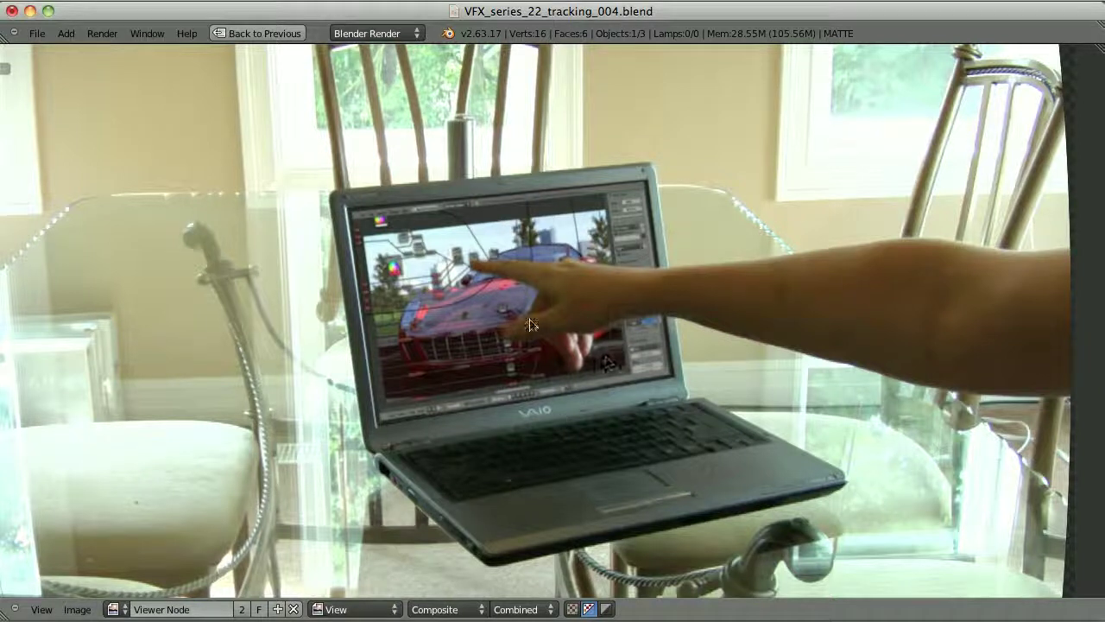
Step: Exit the full-window view and preview the Movie Clip, the Mask render layer and the remaining Render Layers node in turn
scroll(609, 378, up, 3)
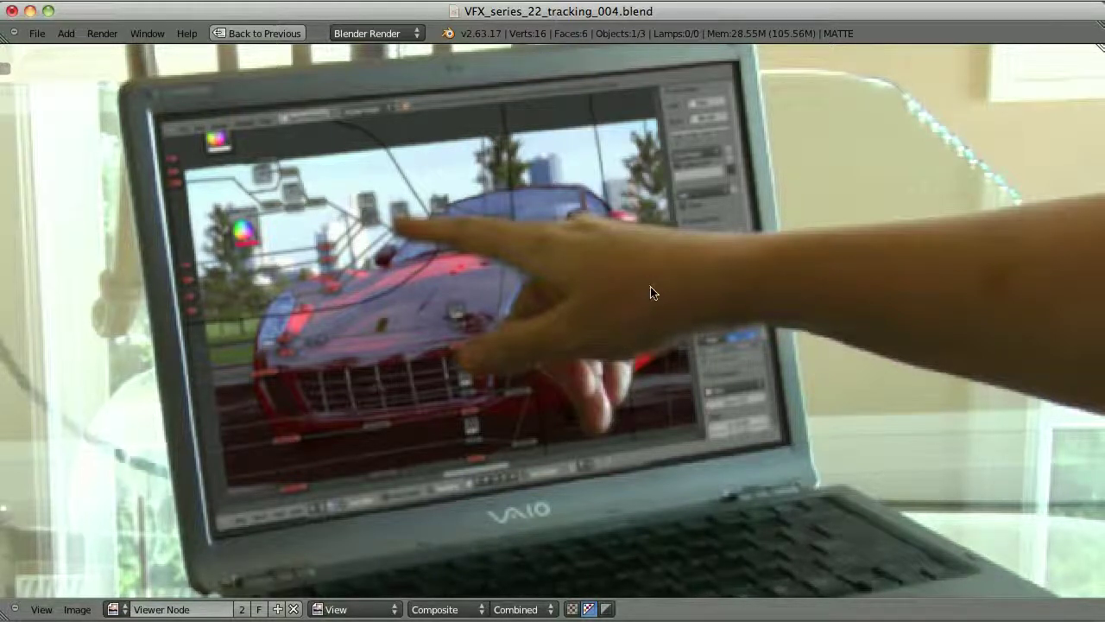
key(ctrl+Up)
scroll(387, 247, up, 2)
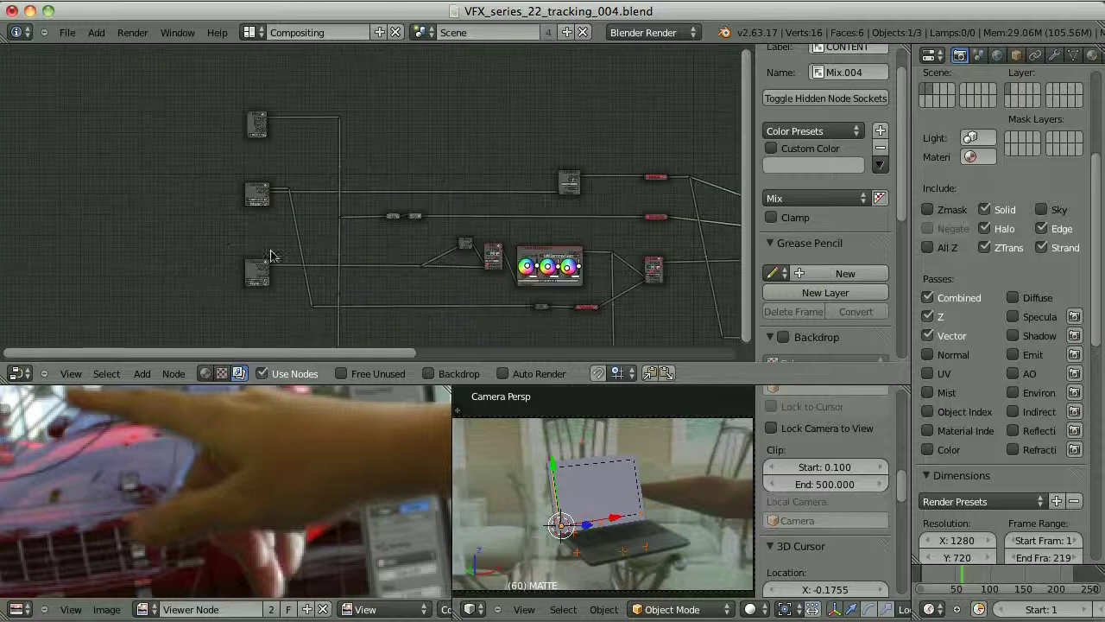
scroll(259, 160, up, 1)
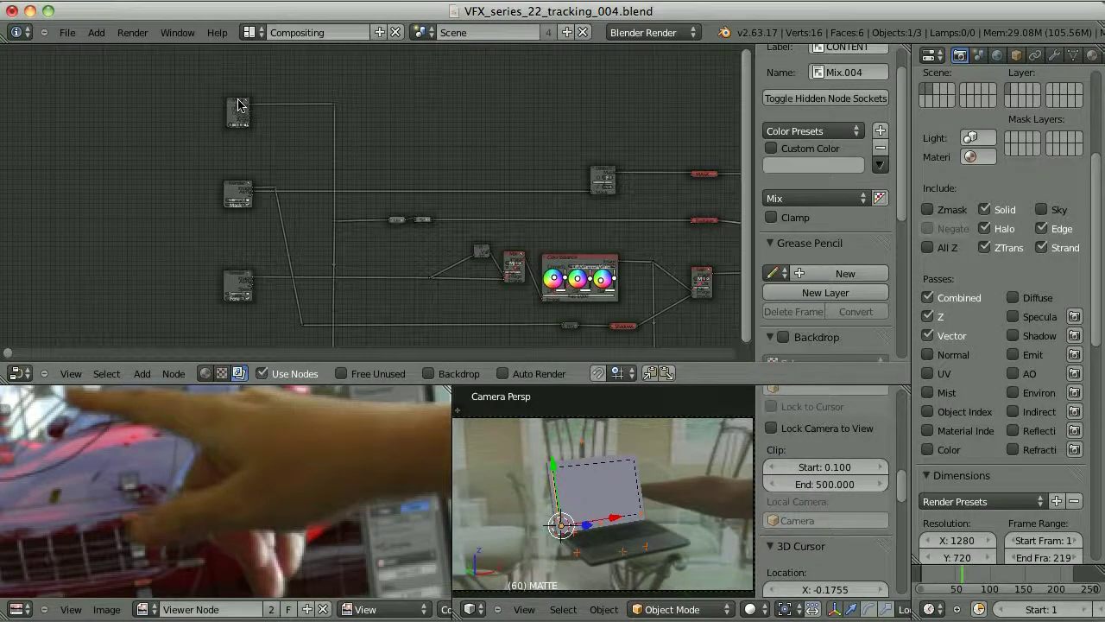
ctrl+shift+click(239, 111)
scroll(250, 171, up, 2)
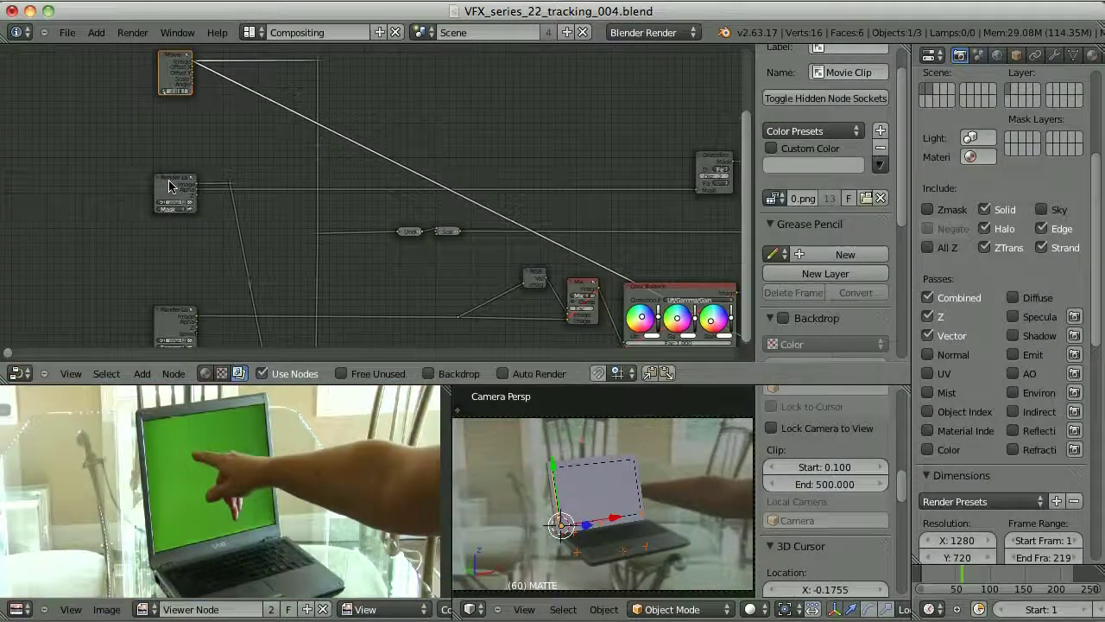
ctrl+shift+click(176, 191)
scroll(246, 496, up, 3)
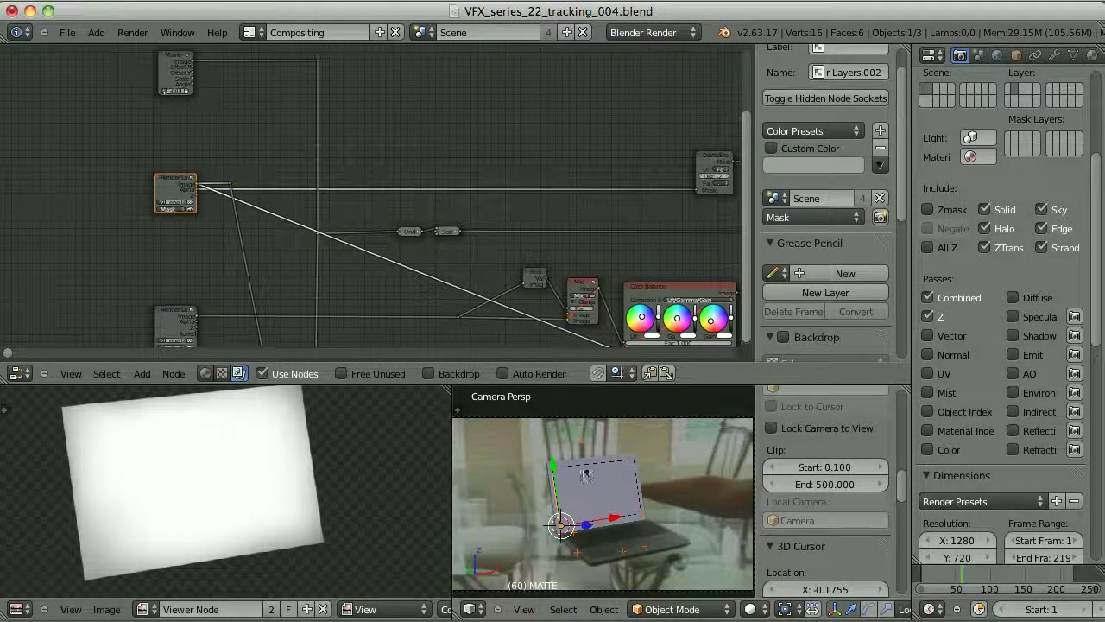
ctrl+shift+click(177, 316)
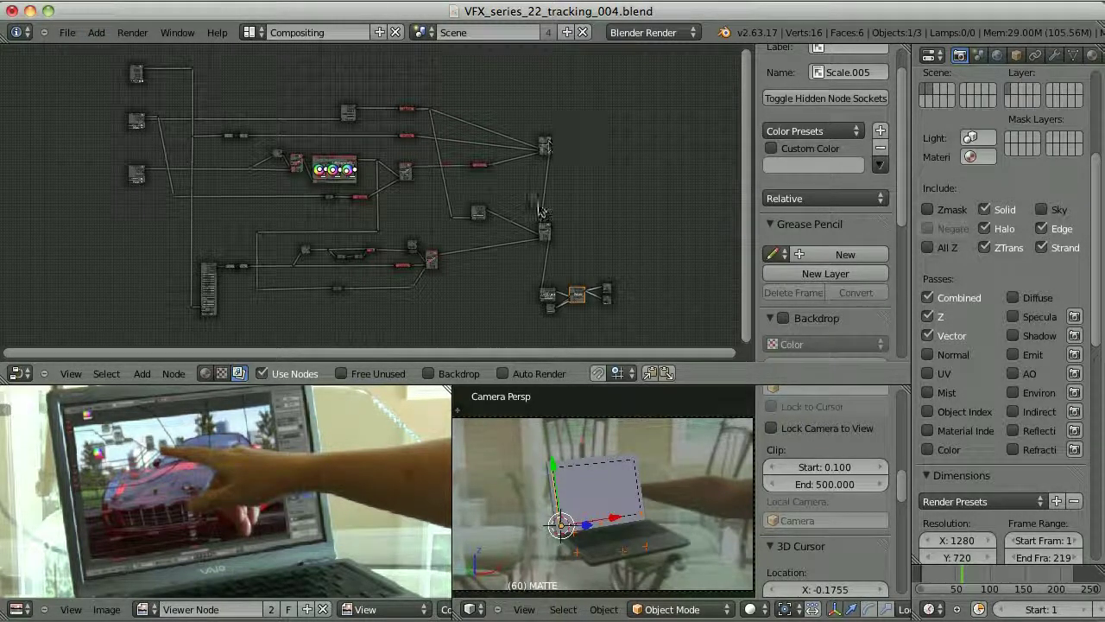
Step: Preview the CONTENT Mix node and each of its inputs: Footage, Laptop Content and Mask, ending on the composite
scroll(586, 240, up, 6)
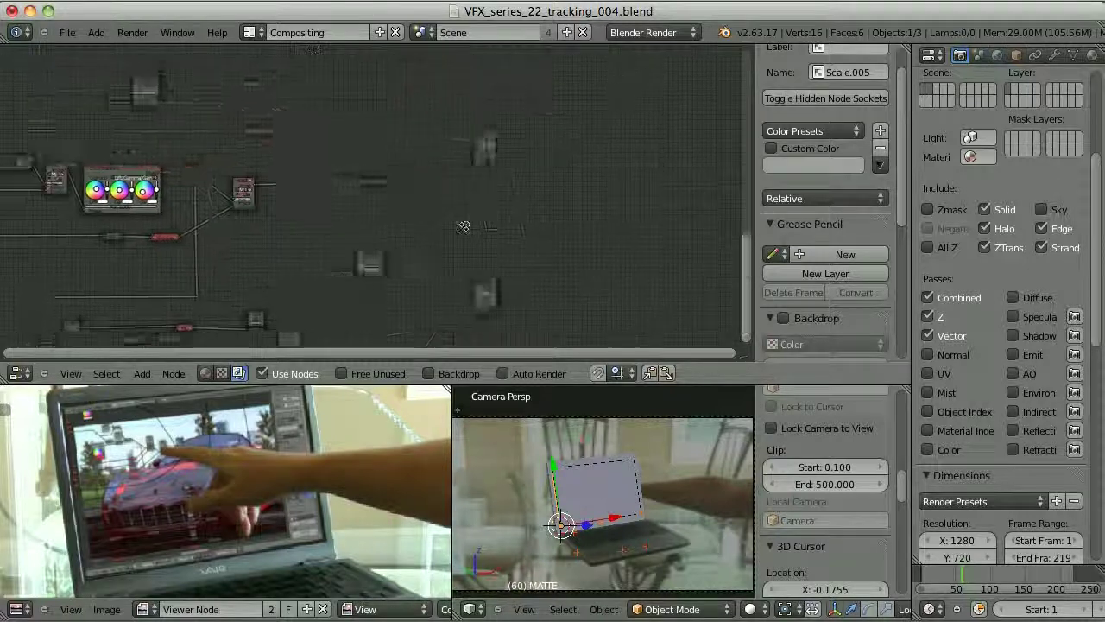
right_click(480, 129)
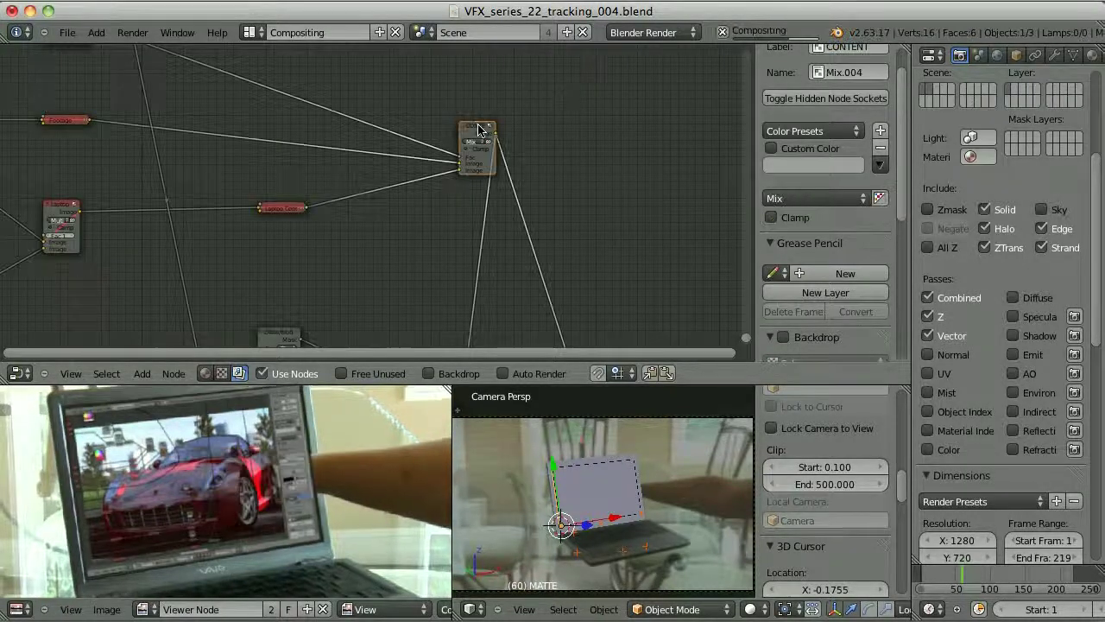
middle_drag(479, 130, 526, 150)
ctrl+shift+click(112, 142)
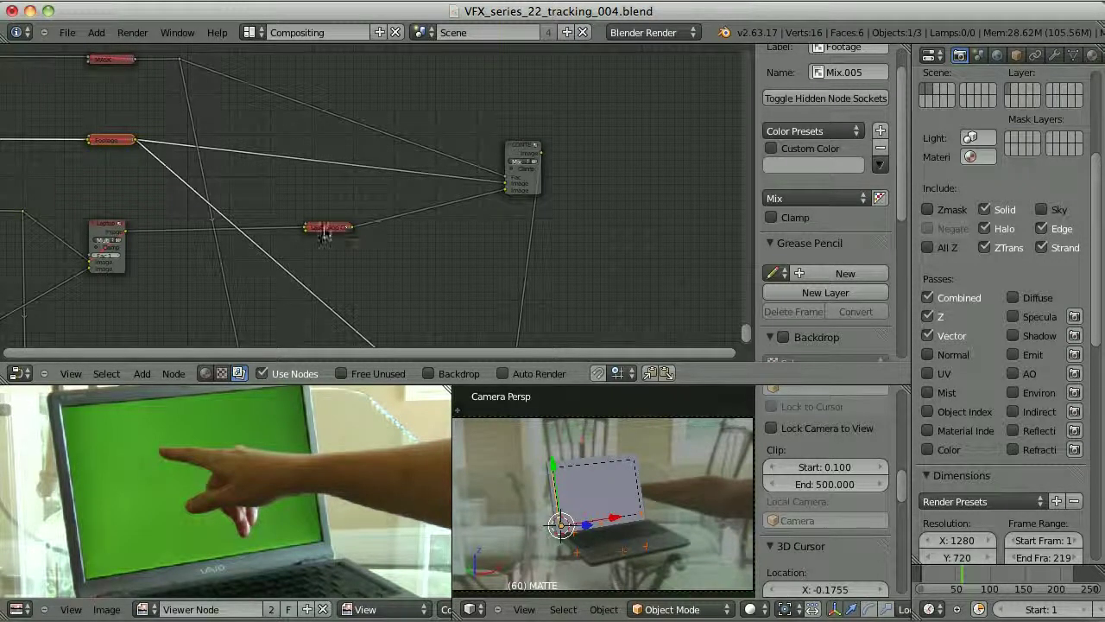
ctrl+shift+click(320, 227)
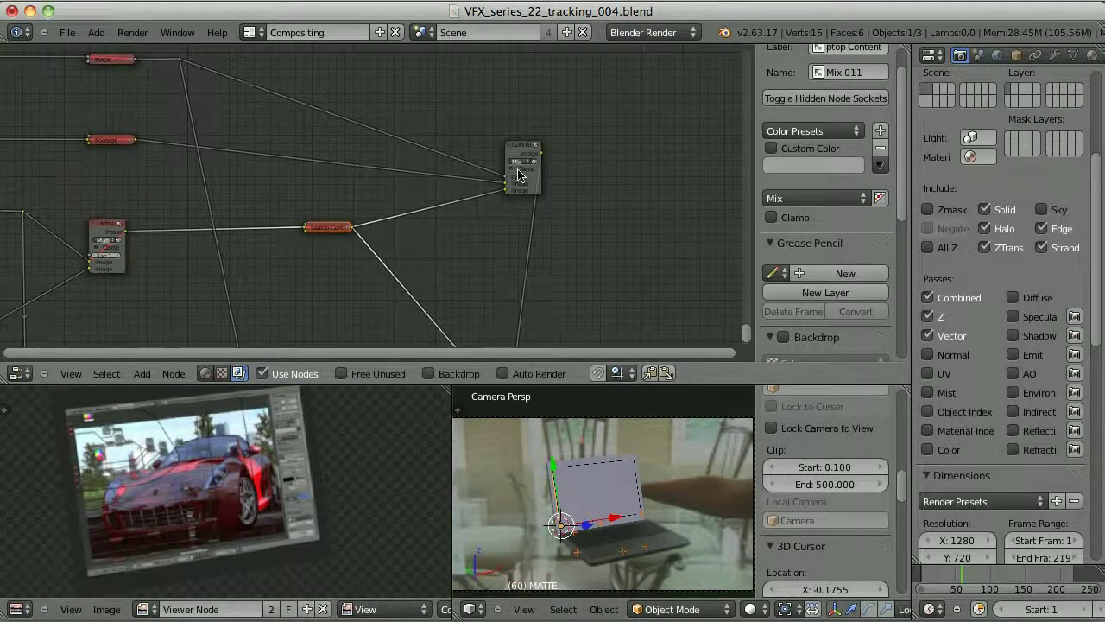
ctrl+shift+click(178, 59)
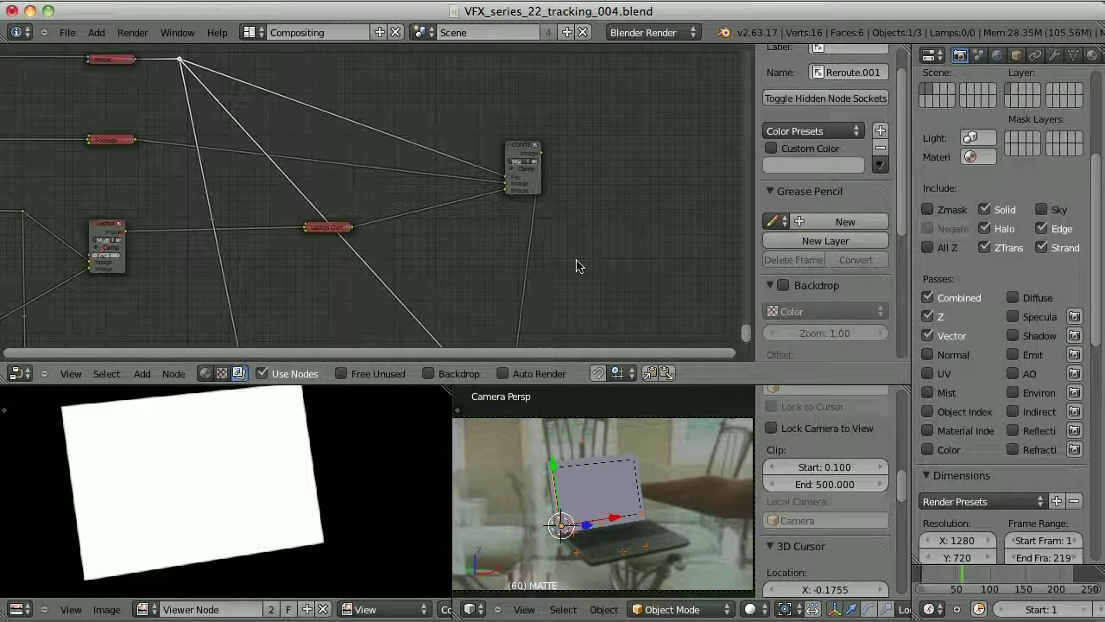
ctrl+shift+click(523, 160)
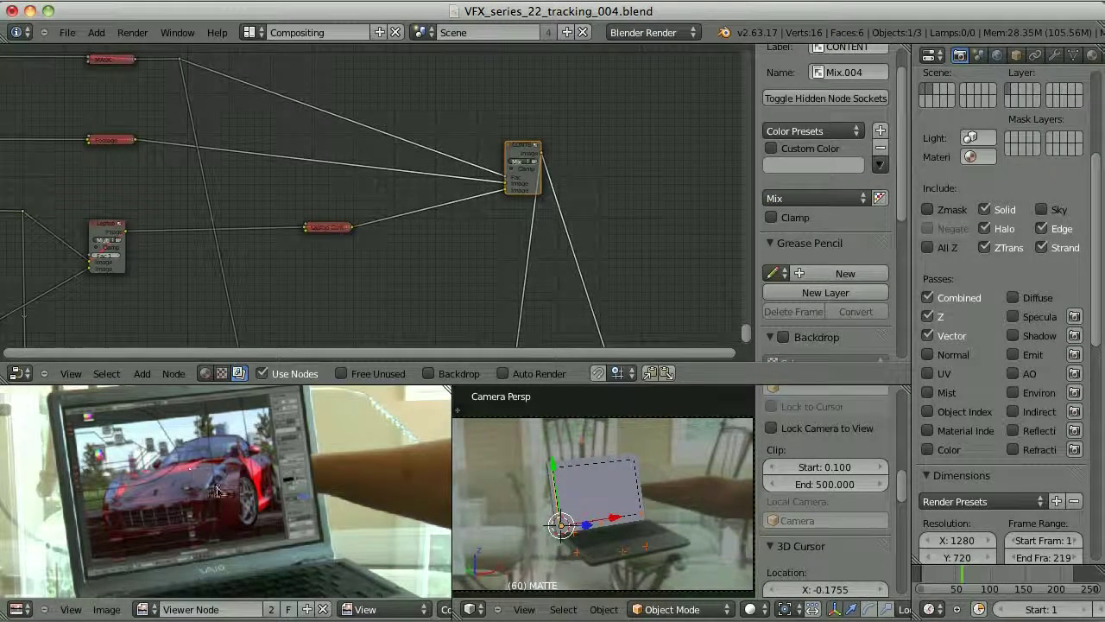
Step: Inspect the settings of the Mix and Color Balance nodes that grade the laptop's screen content
middle_drag(146, 293, 533, 179)
scroll(533, 179, up, 2)
click(365, 195)
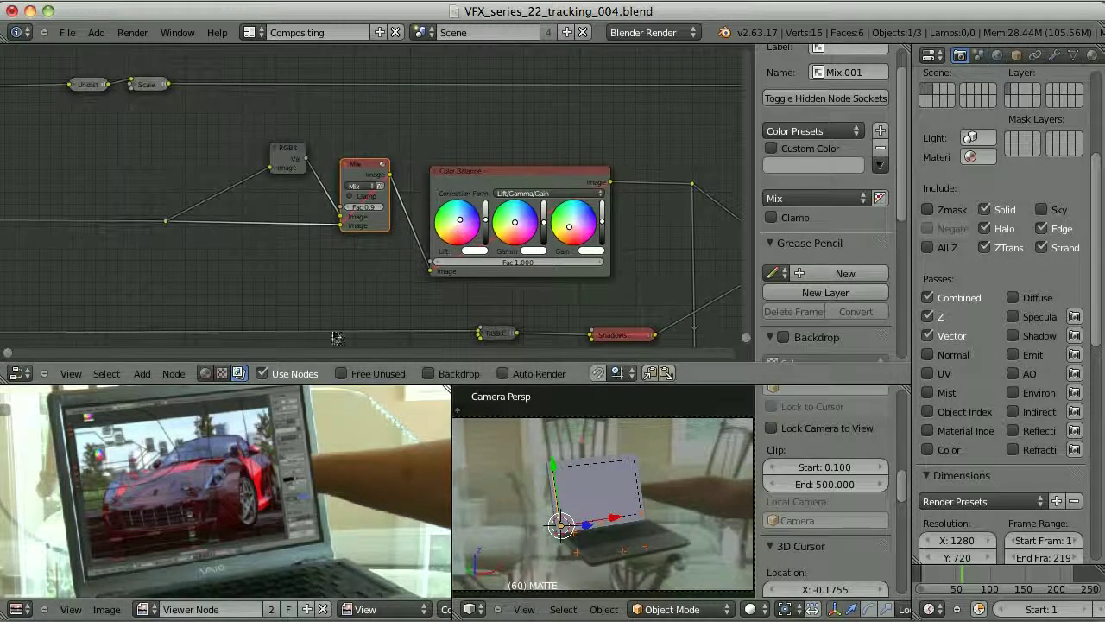
scroll(338, 281, up, 1)
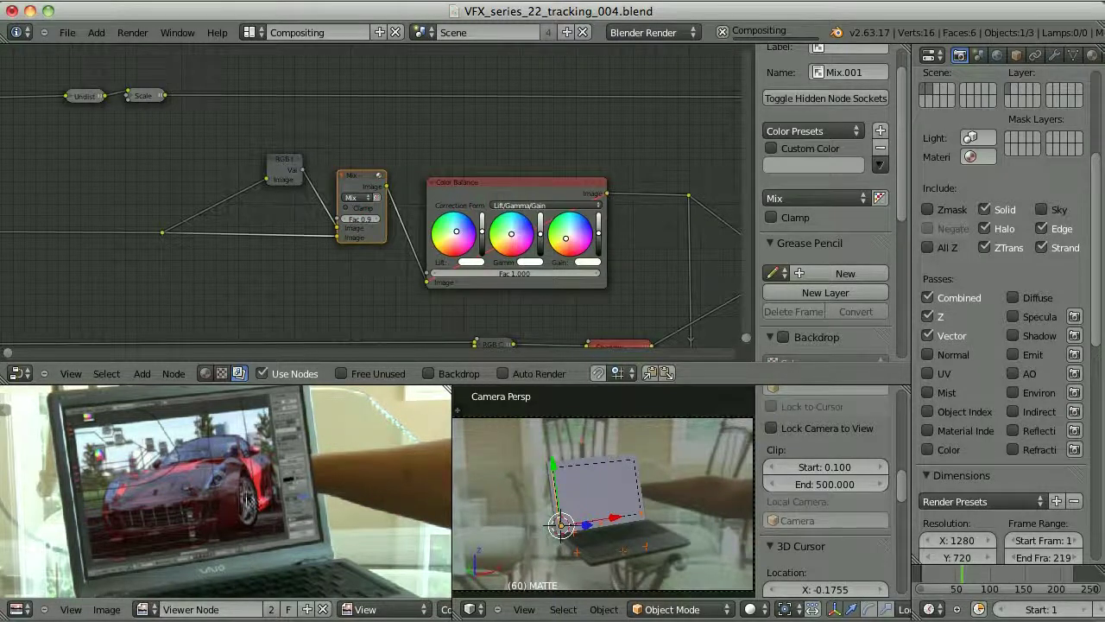
scroll(334, 259, up, 2)
click(462, 136)
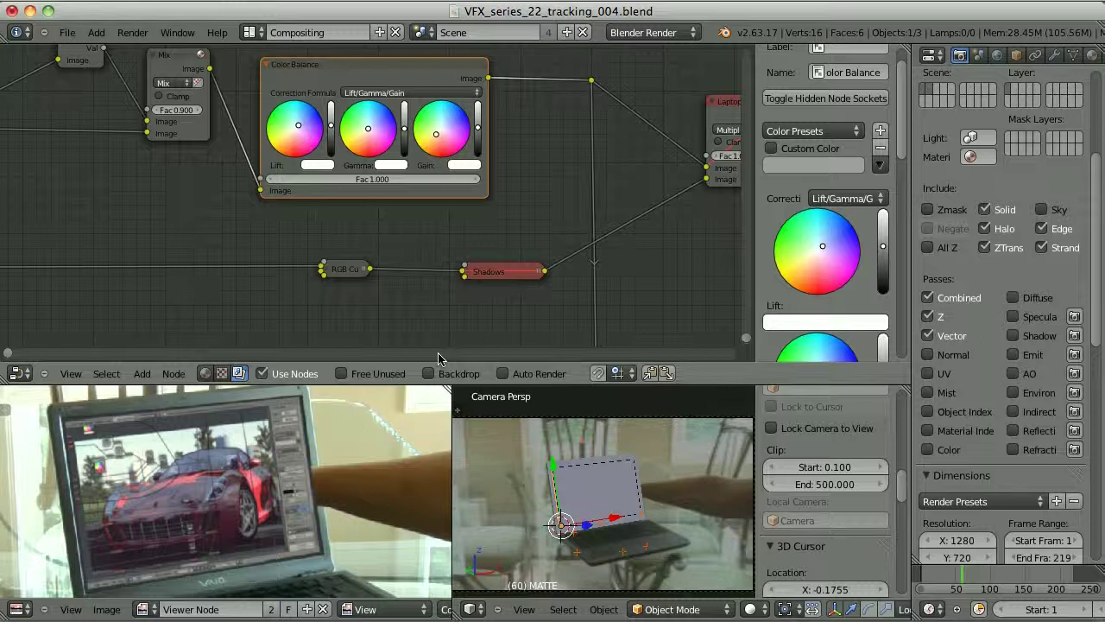
Step: Preview the Shadows node and inspect the curve of the RGB Curves node feeding it
click(345, 269)
ctrl+shift+click(509, 273)
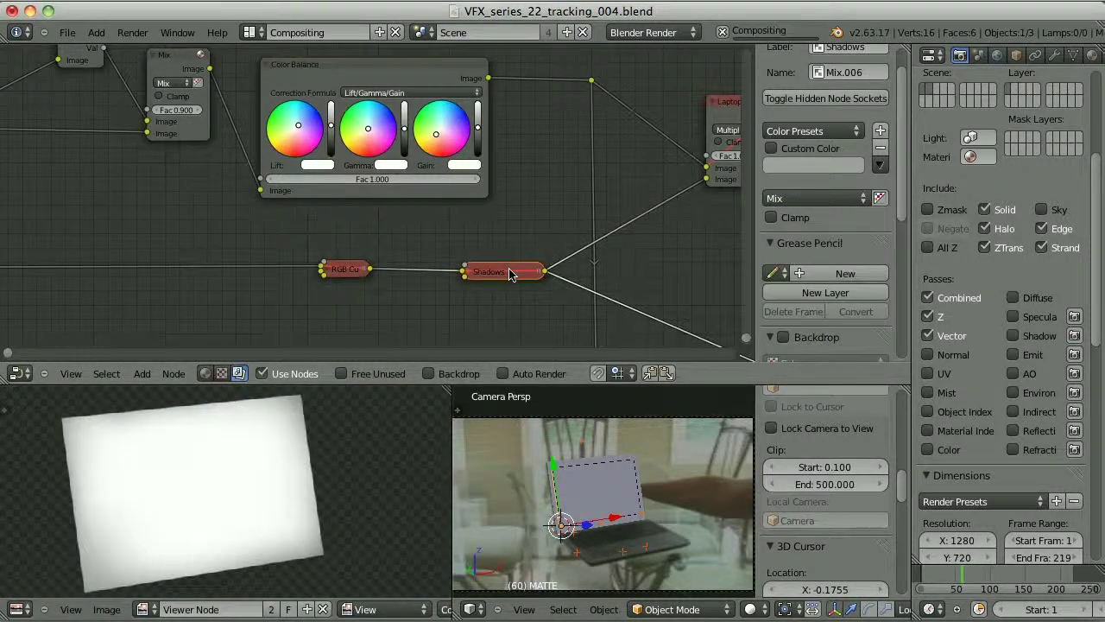
click(345, 268)
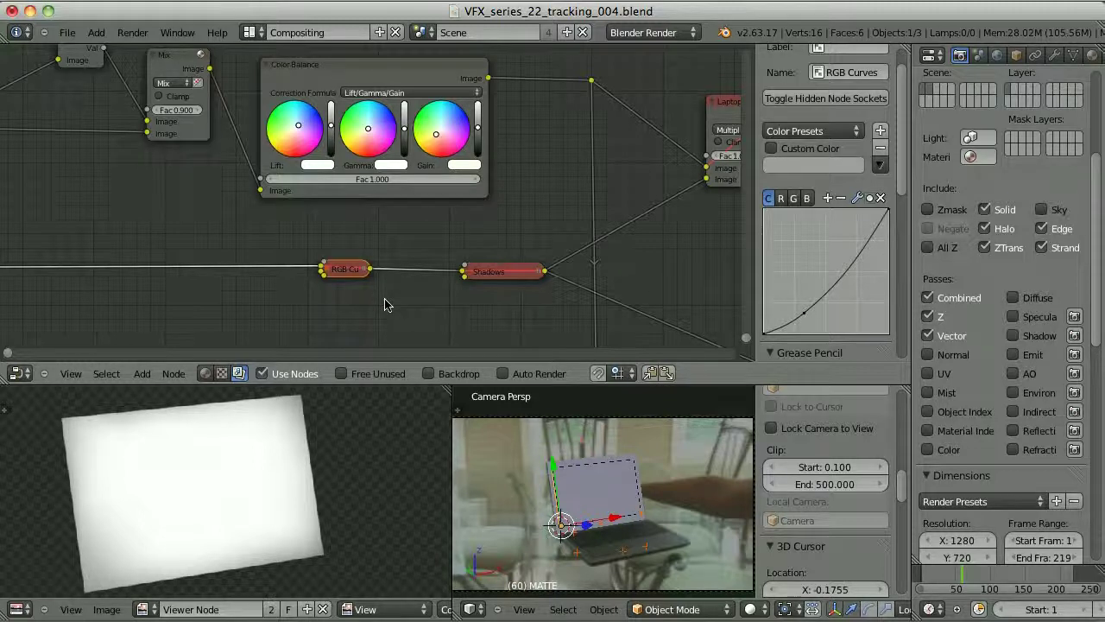
middle_drag(390, 310, 236, 311)
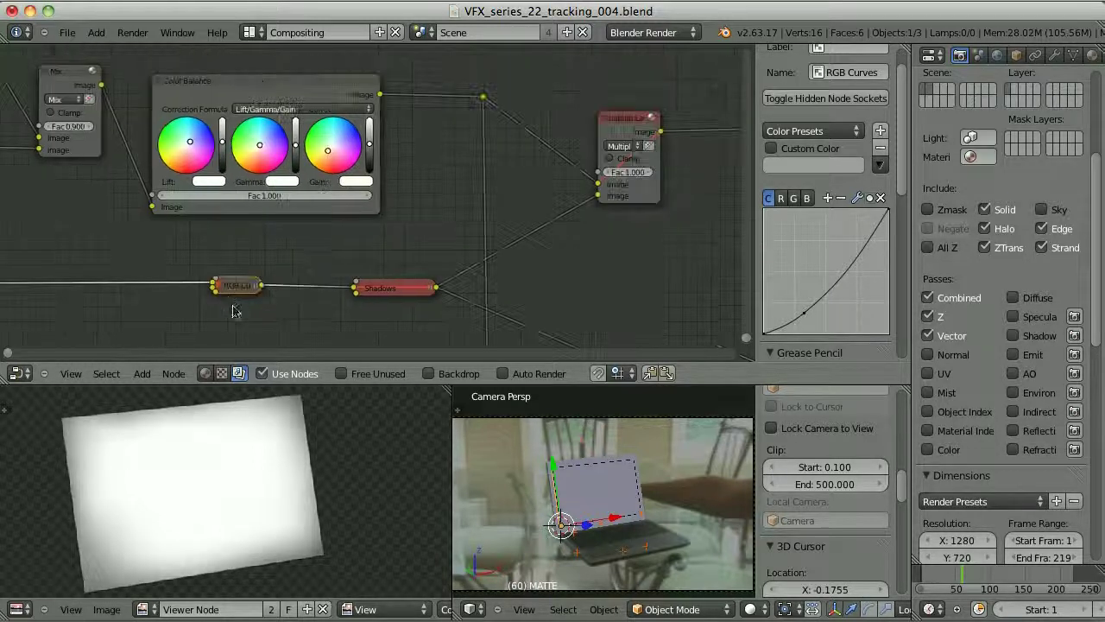
Step: Compare the color-balanced content with the Multiply node's shadowed result, and preview the collapsed Laptop Content node
ctrl+shift+click(626, 147)
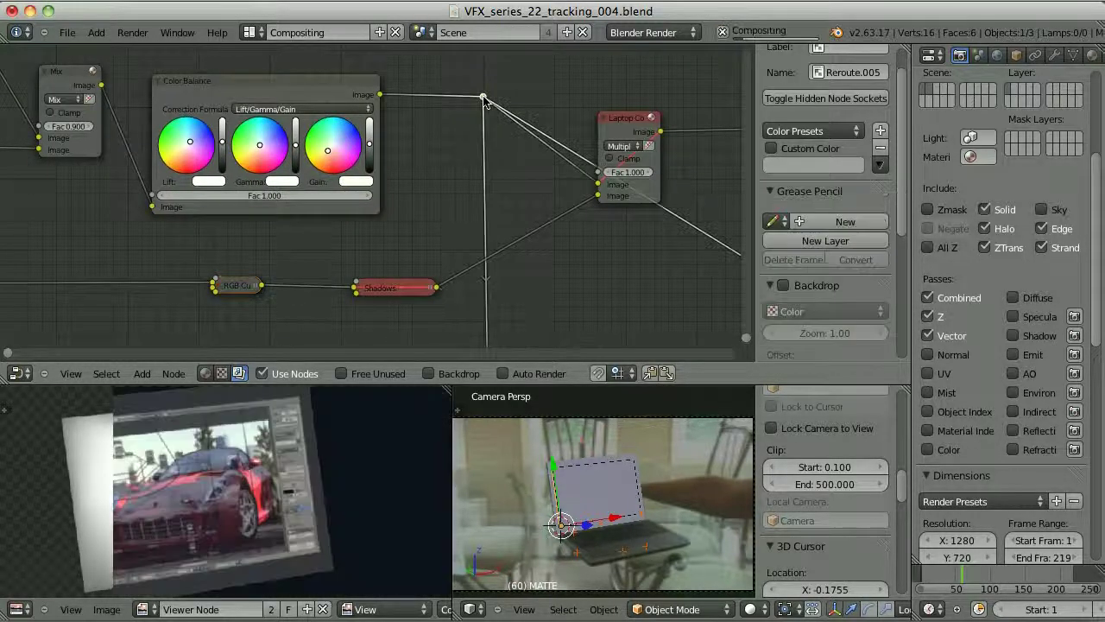
scroll(652, 249, up, 1)
click(664, 150)
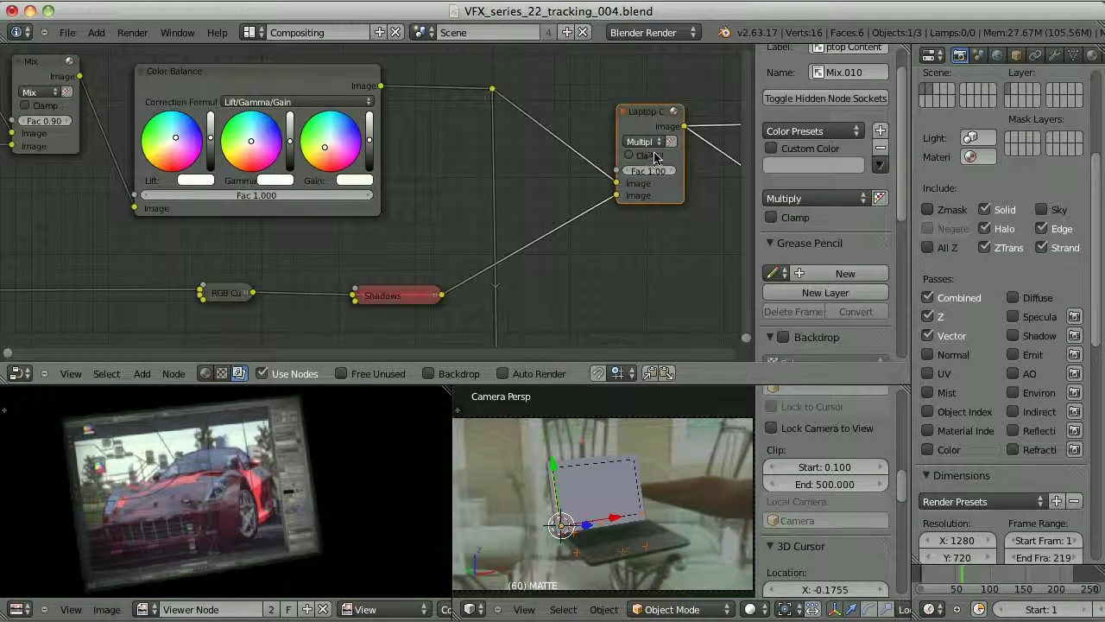
scroll(654, 157, down, 3)
middle_drag(654, 156, 177, 233)
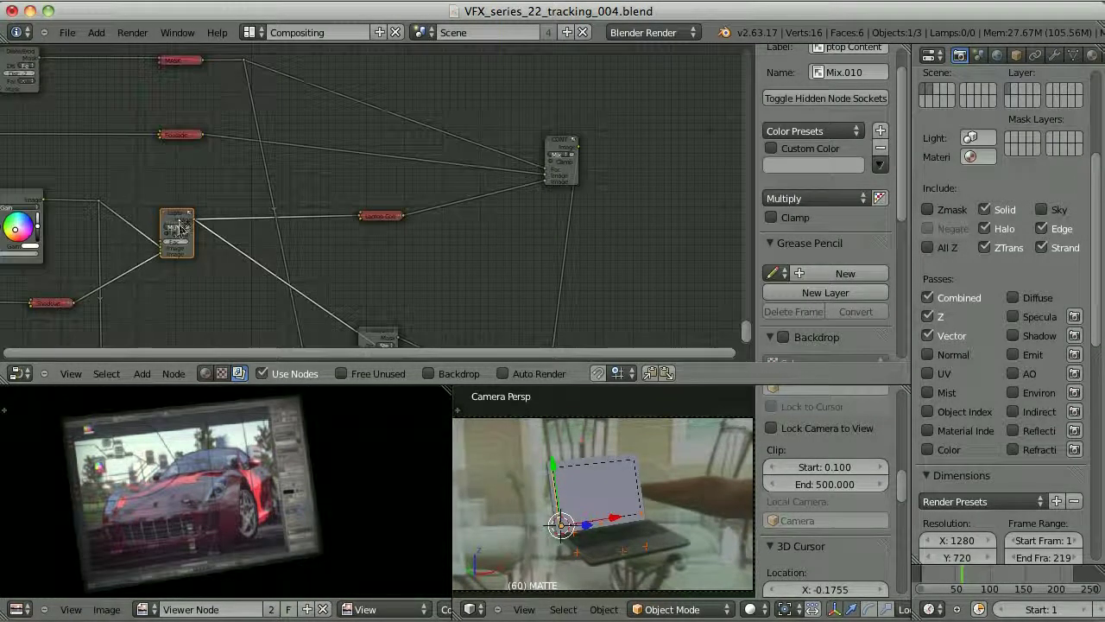
click(380, 216)
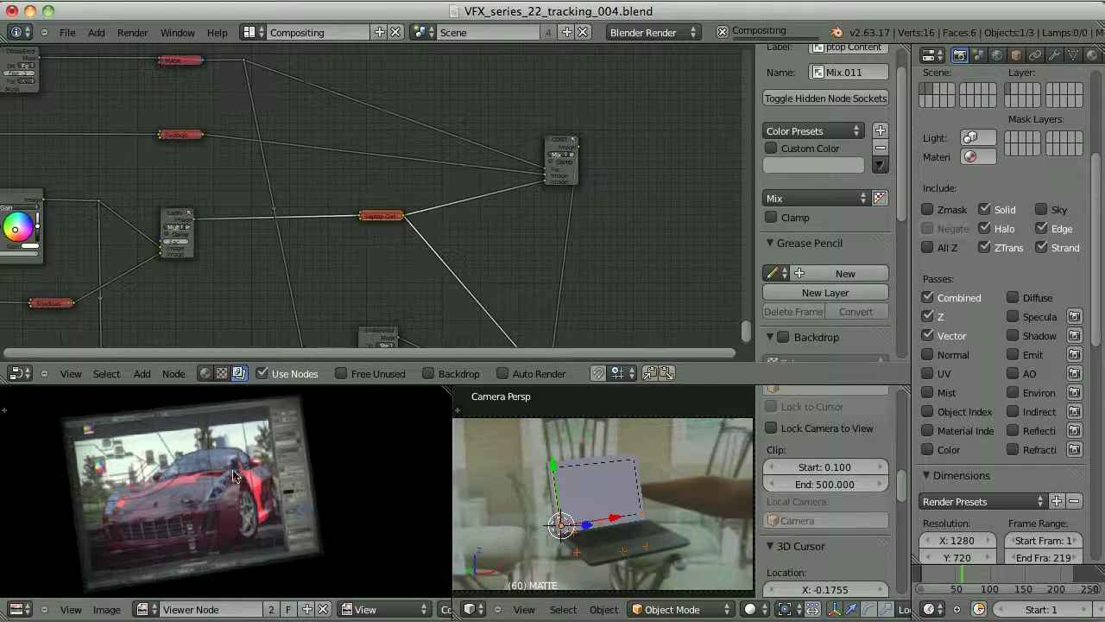
Step: Preview the Footage node again, followed by the CONTENT Mix node's composite
scroll(439, 213, up, 1)
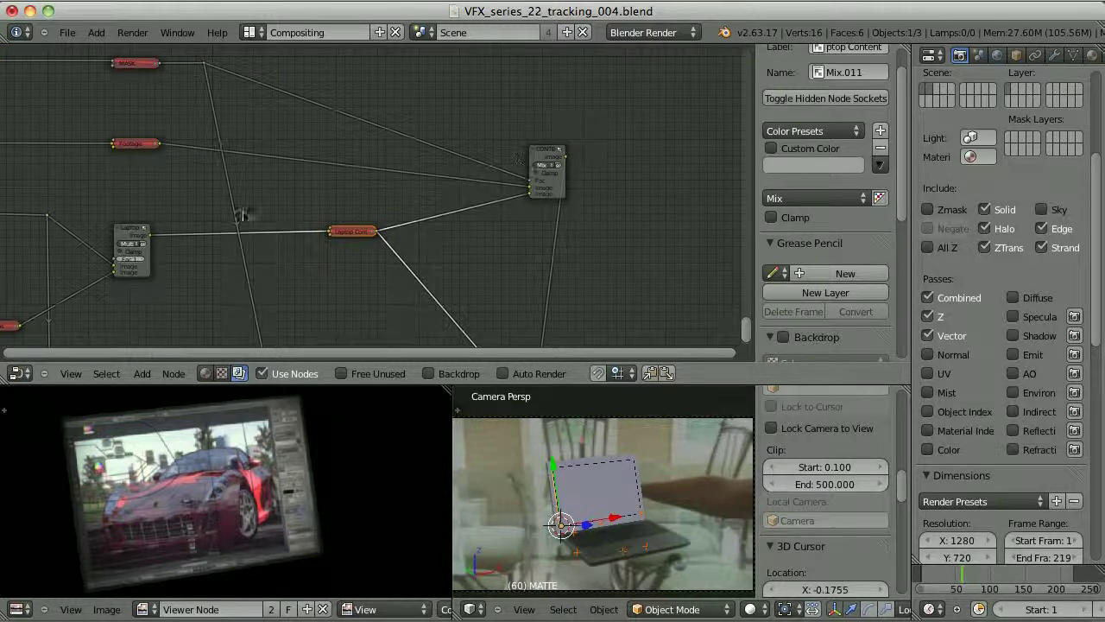
ctrl+shift+click(154, 144)
ctrl+shift+click(546, 170)
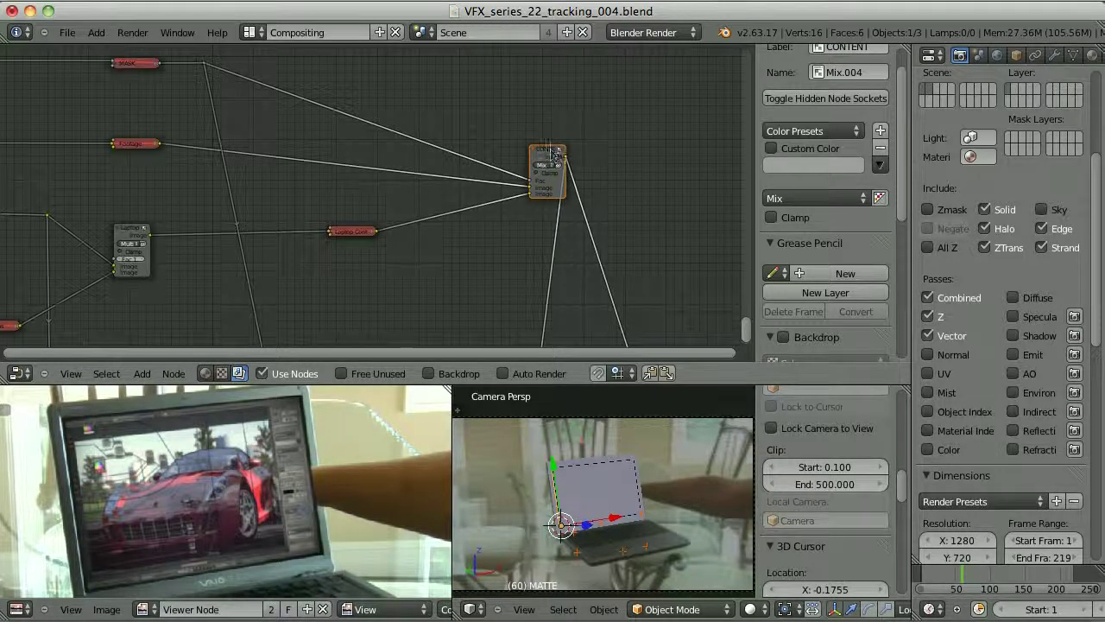
Step: Preview the LIGHT WRAP node, the Dilate/Erode mask and the HAND Mix node that combines them
scroll(642, 278, up, 2)
middle_drag(641, 279, 598, 194)
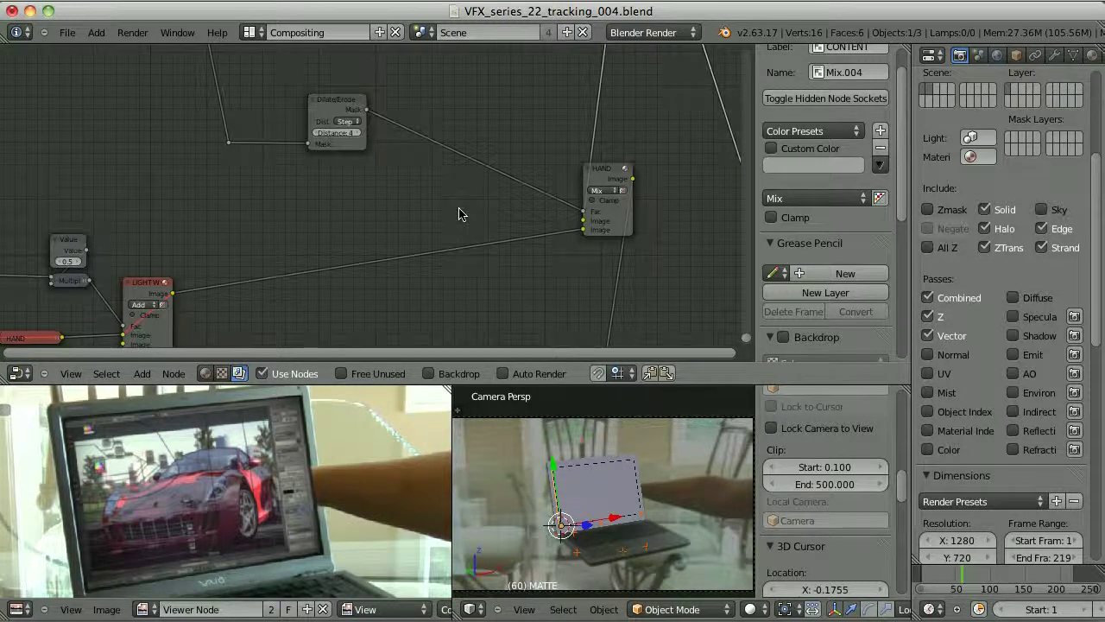
ctrl+shift+click(148, 293)
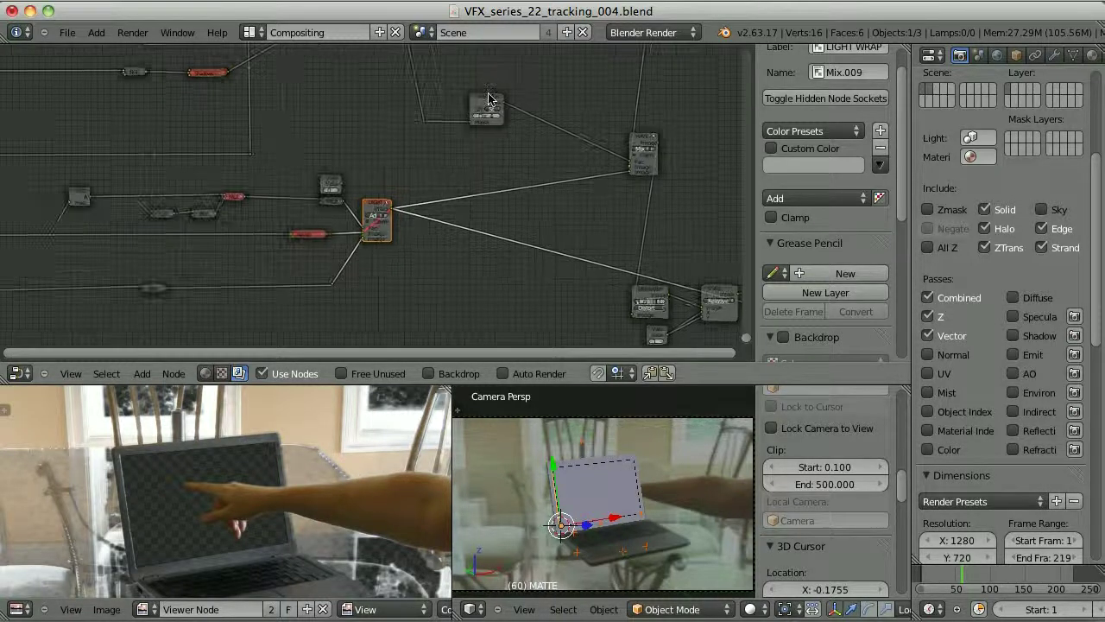
ctrl+shift+click(488, 105)
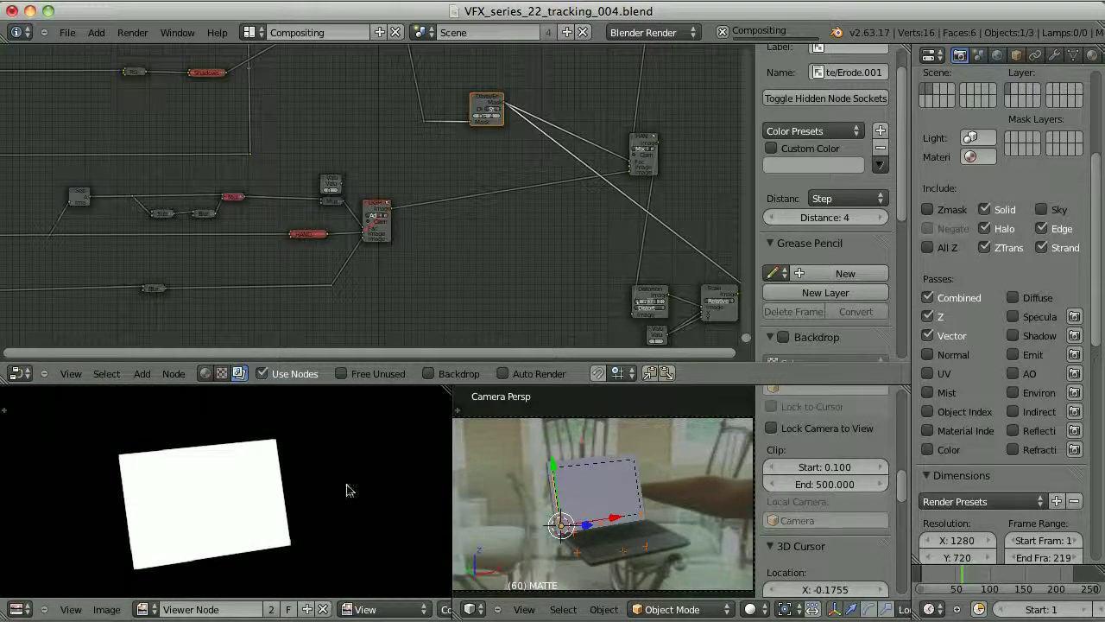
ctrl+shift+click(643, 145)
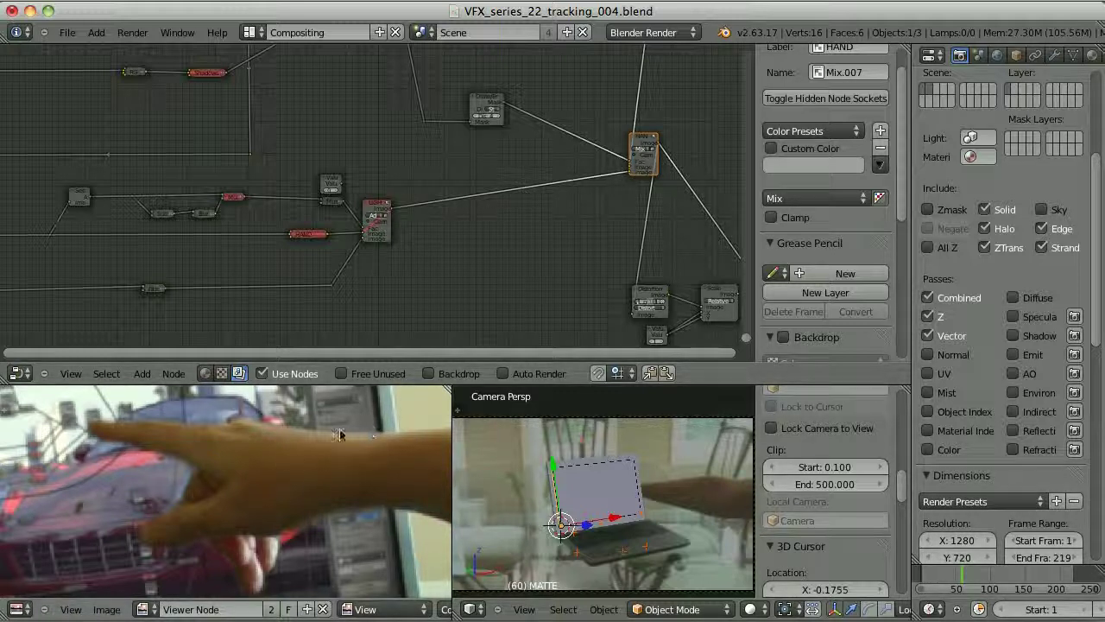
Step: Inspect the LIGHT WRAP node and preview its two image inputs, the blurred screen content and the keyed HAND
right_click(380, 220)
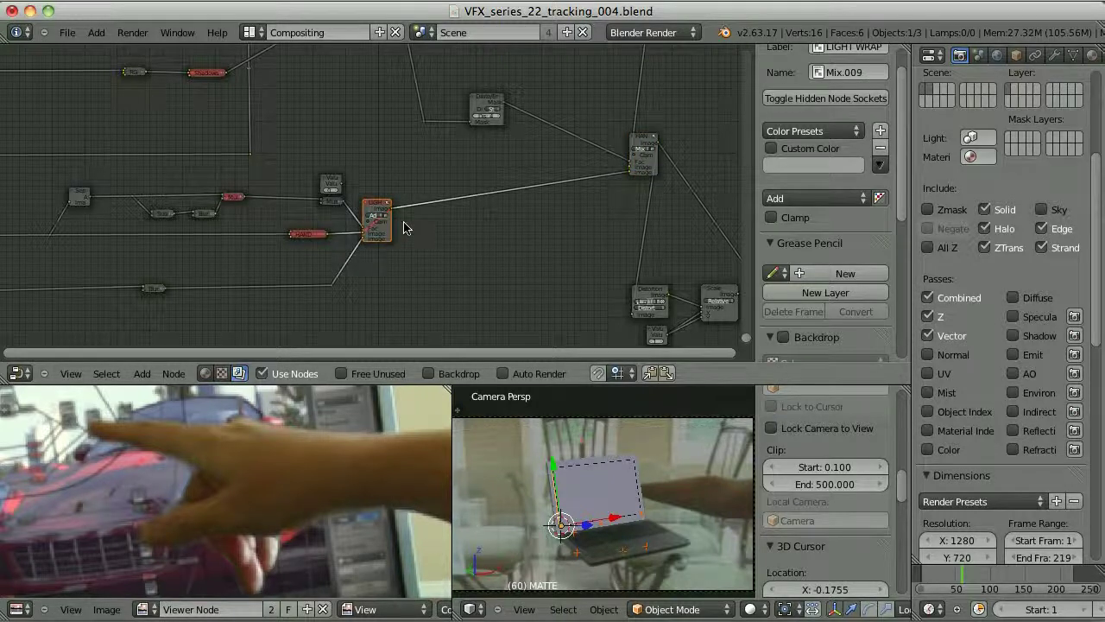
scroll(406, 227, up, 3)
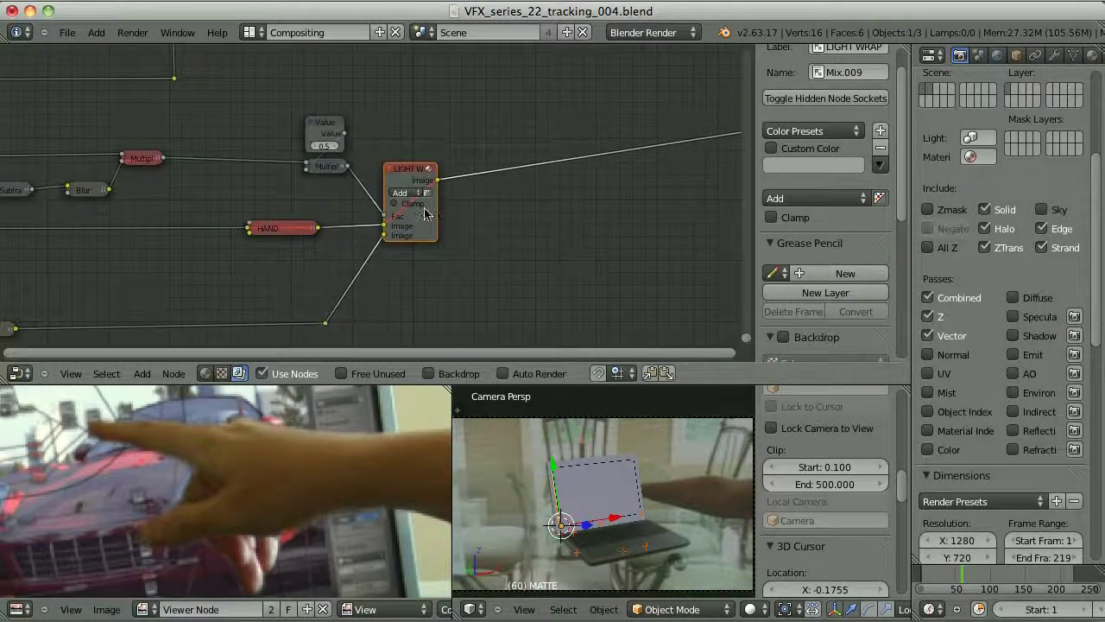
middle_drag(424, 214, 491, 186)
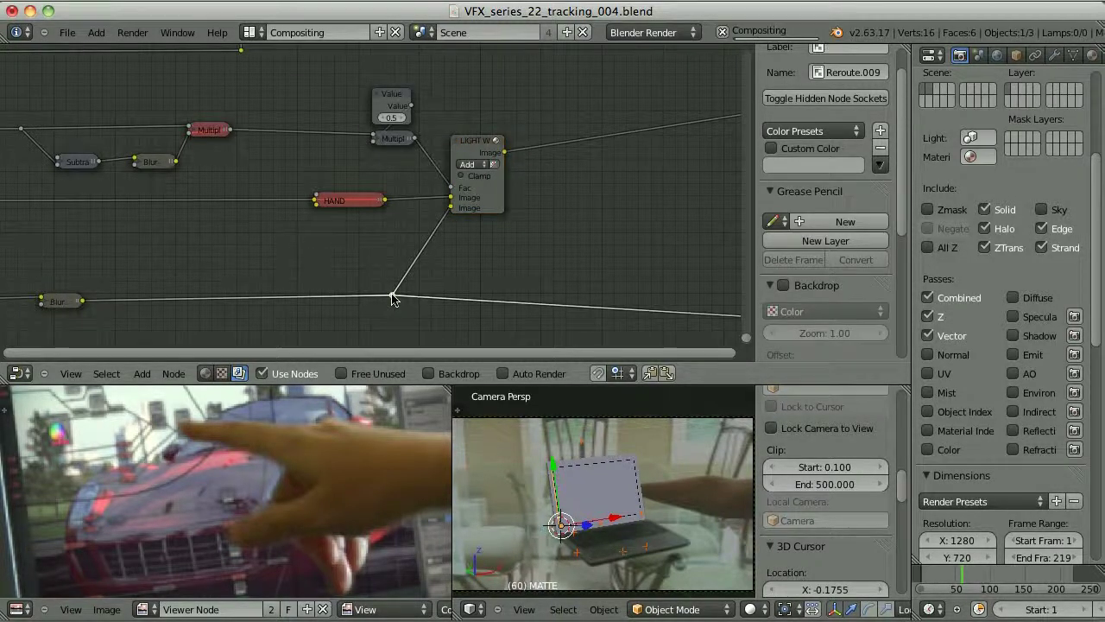
ctrl+shift+click(341, 201)
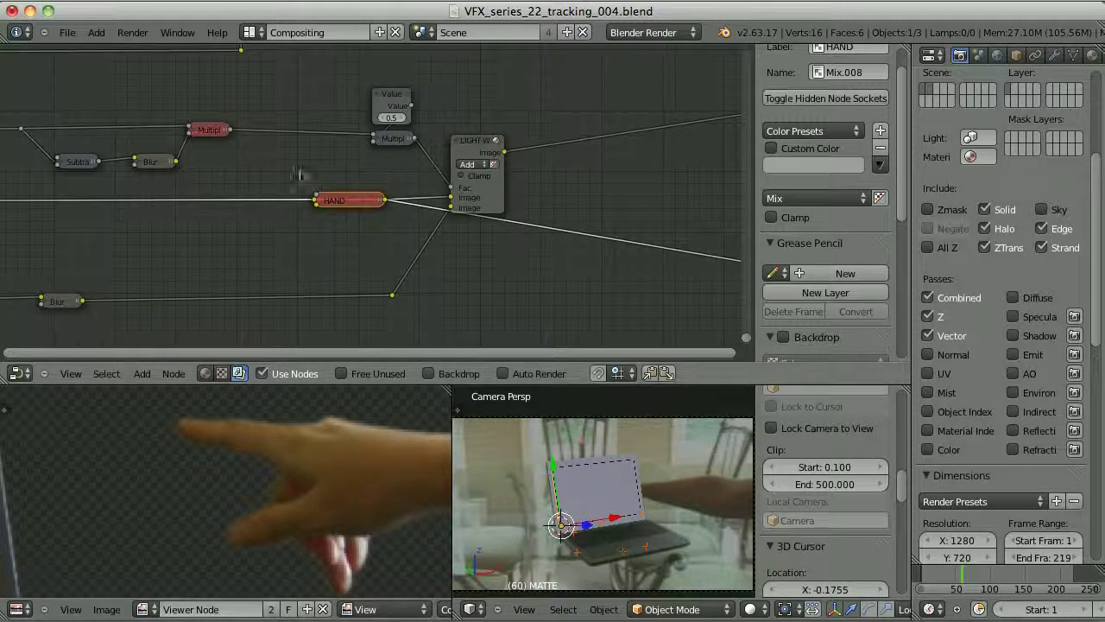
Step: Preview the light wrap mask's Multiply node, the hand's alpha, and the Subtract and Blur nodes in turn
ctrl+shift+click(208, 130)
middle_drag(24, 138, 98, 136)
ctrl+shift+click(95, 129)
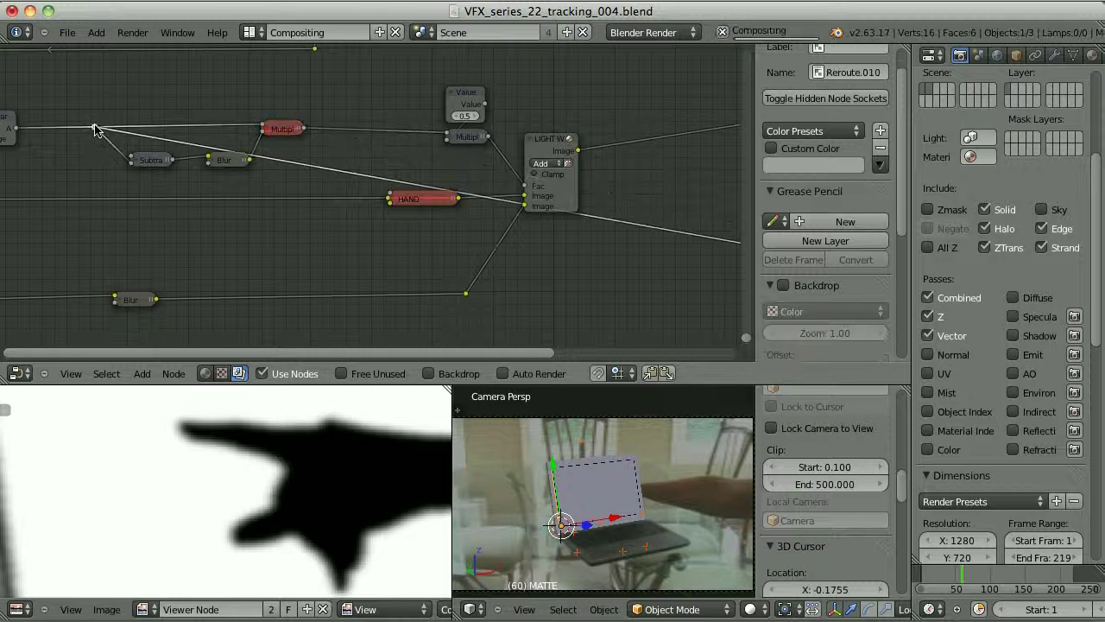
ctrl+shift+click(151, 160)
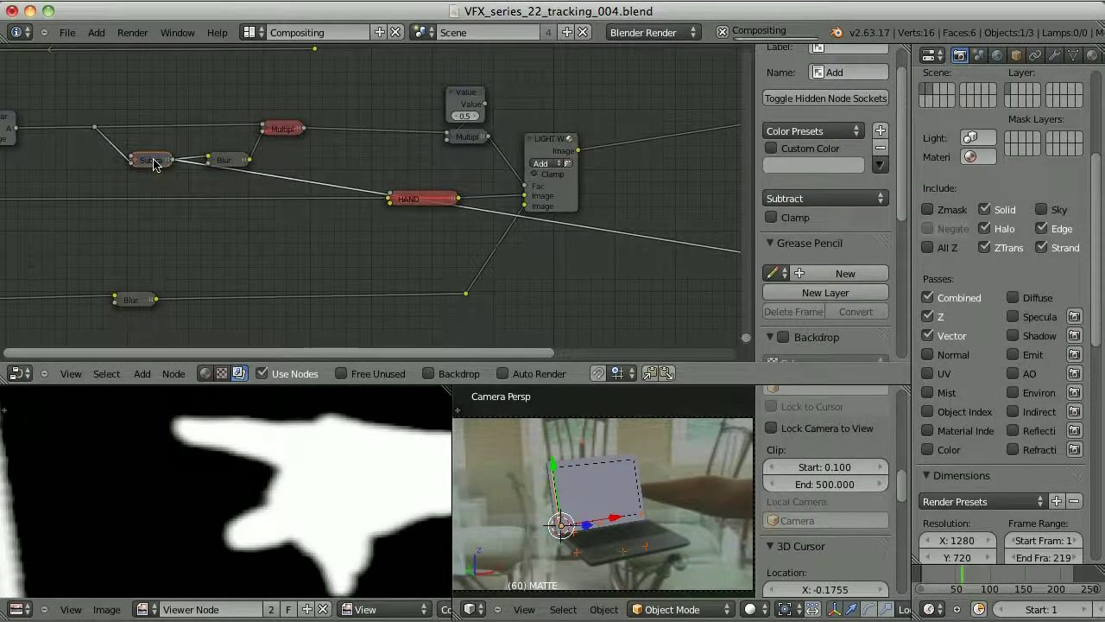
ctrl+shift+click(226, 161)
scroll(228, 166, up, 2)
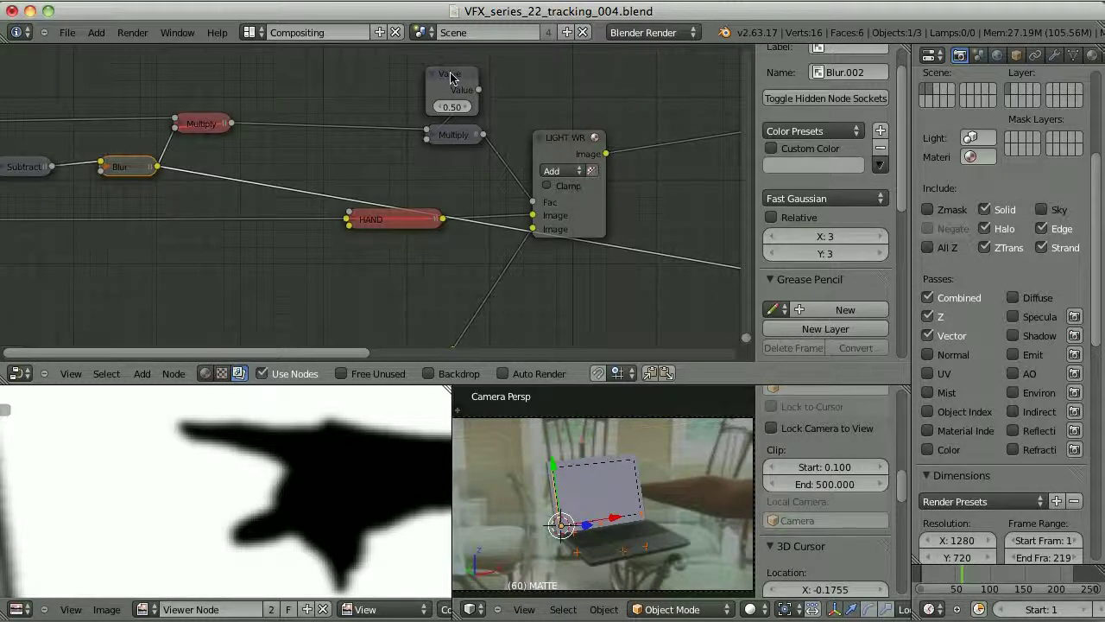
Step: Preview the light wrap mask's second Multiply node, the blurred screen content's reroute, and the LIGHT WRAP result
ctrl+shift+click(454, 135)
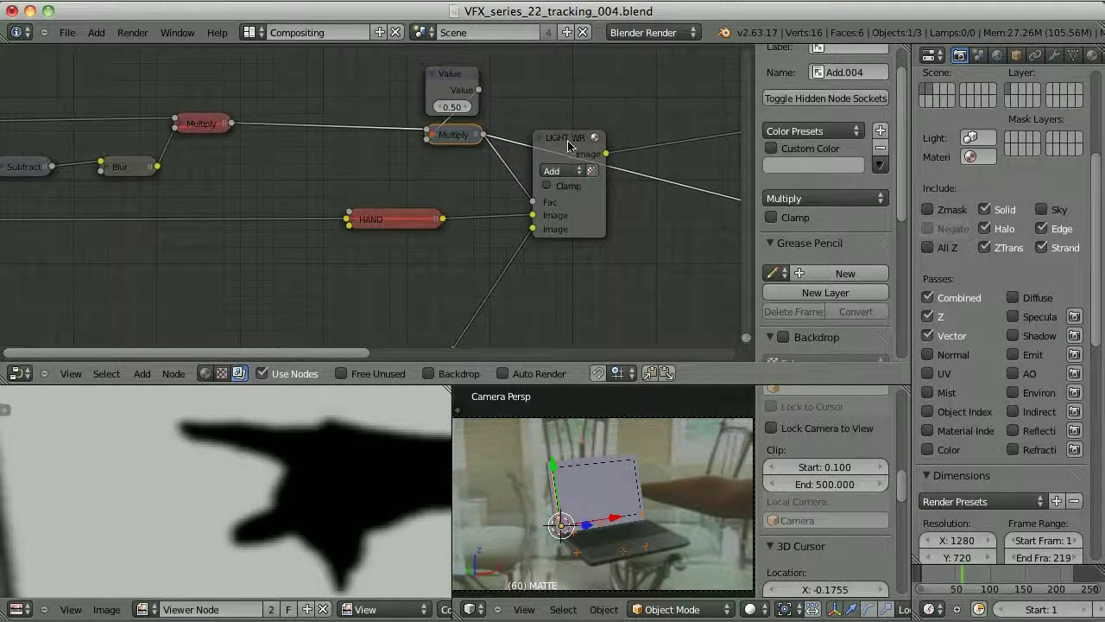
shift+scroll(518, 225, down, 2)
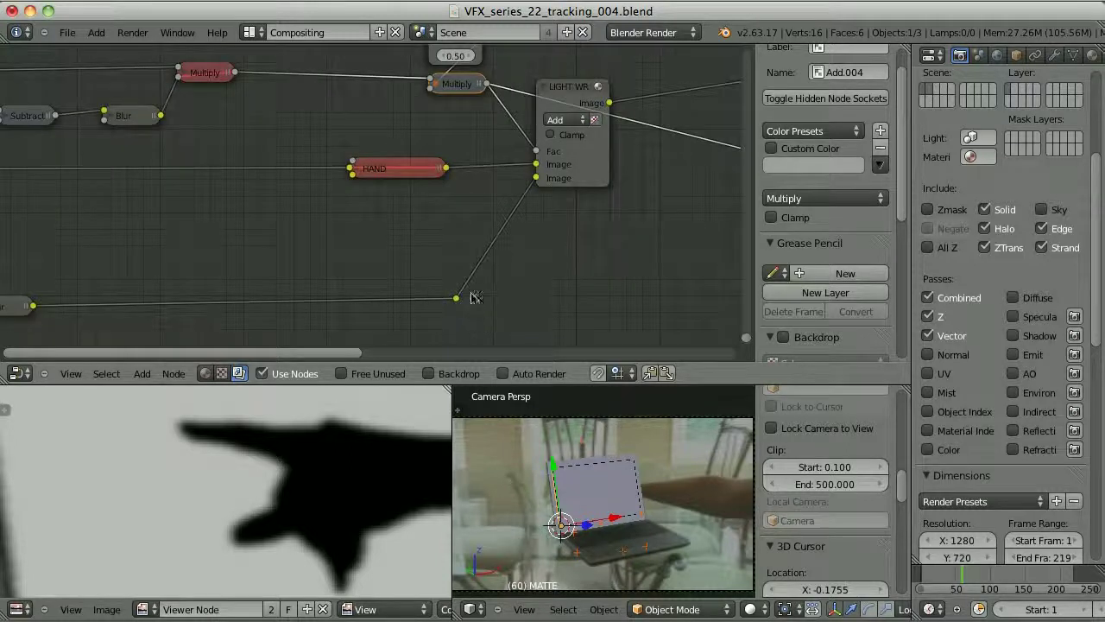
ctrl+shift+click(457, 300)
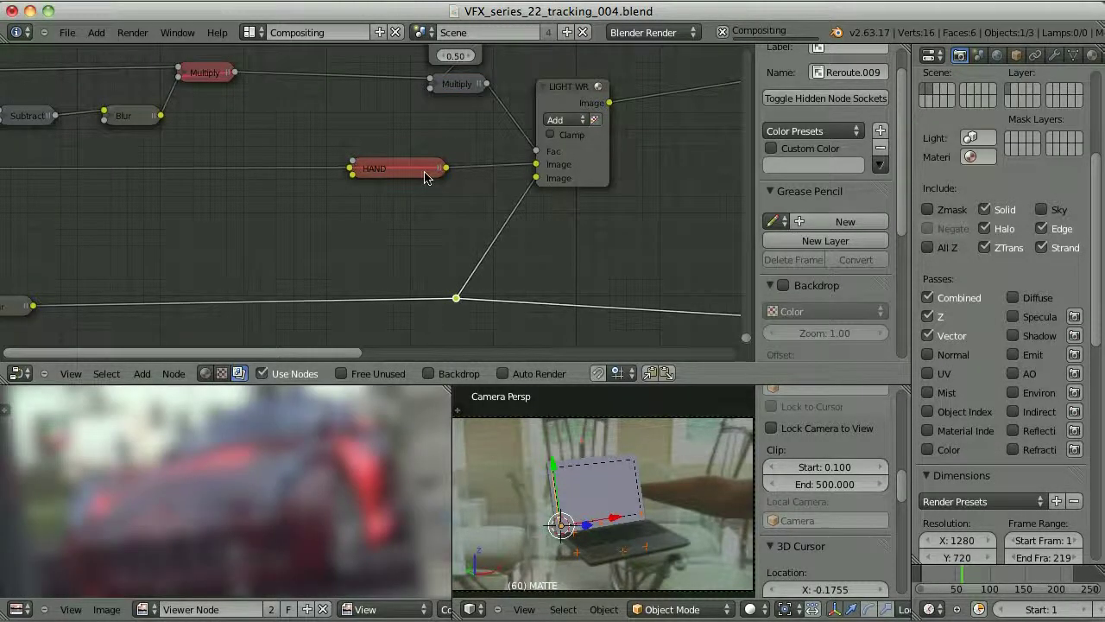
ctrl+shift+click(587, 159)
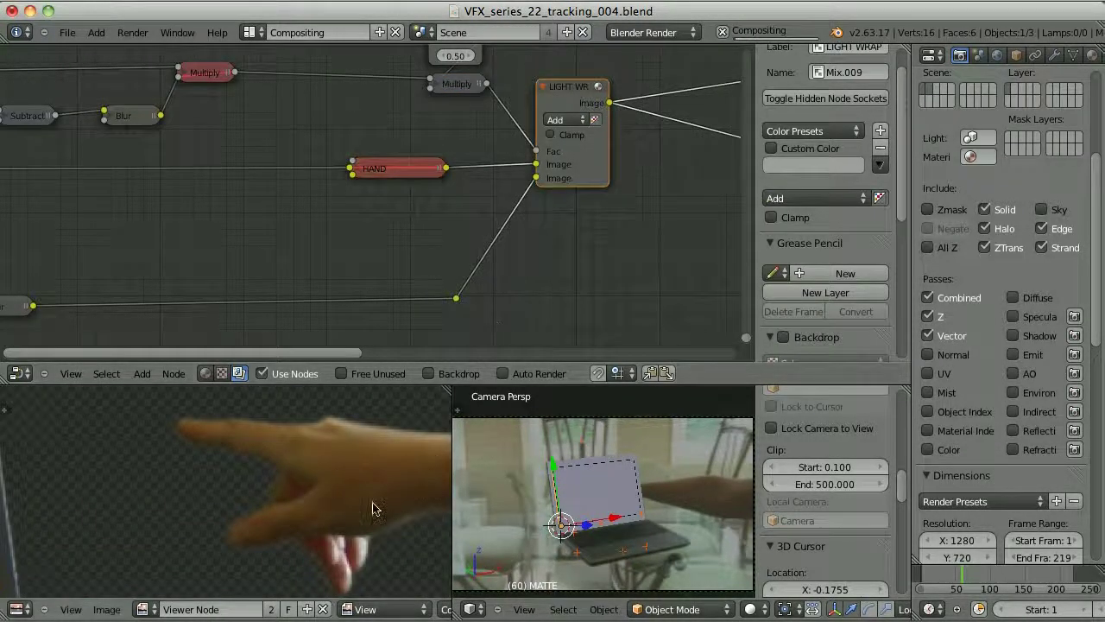
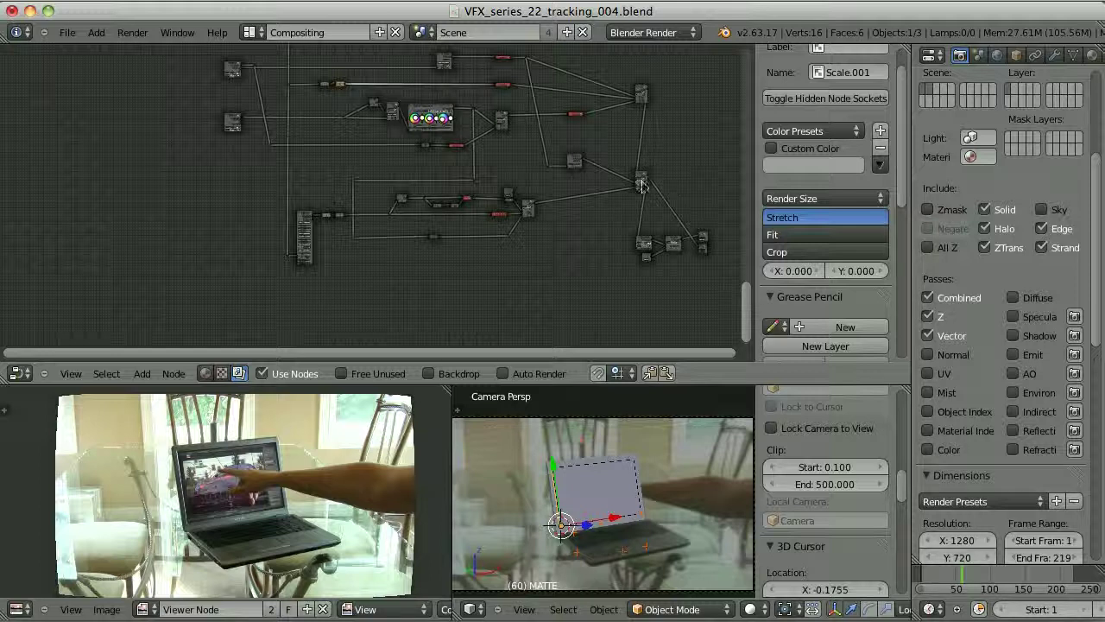
Step: Inspect the Undistortion and Scale nodes that follow the Keying node in the hand branch
scroll(431, 231, up, 3)
scroll(360, 280, up, 3)
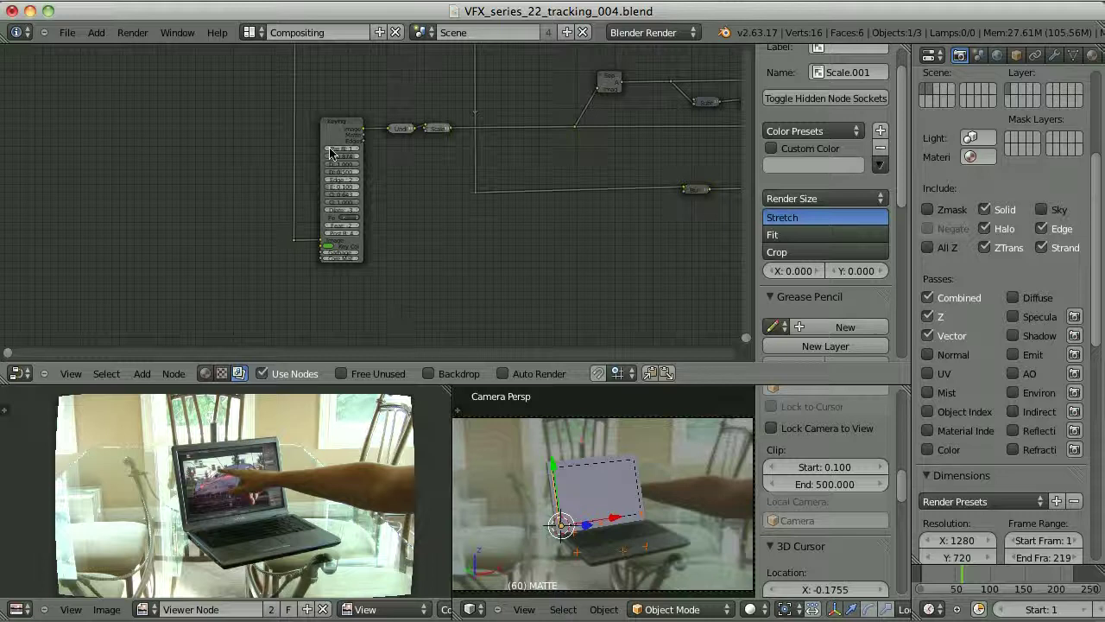
scroll(444, 173, down, 4)
scroll(389, 308, up, 6)
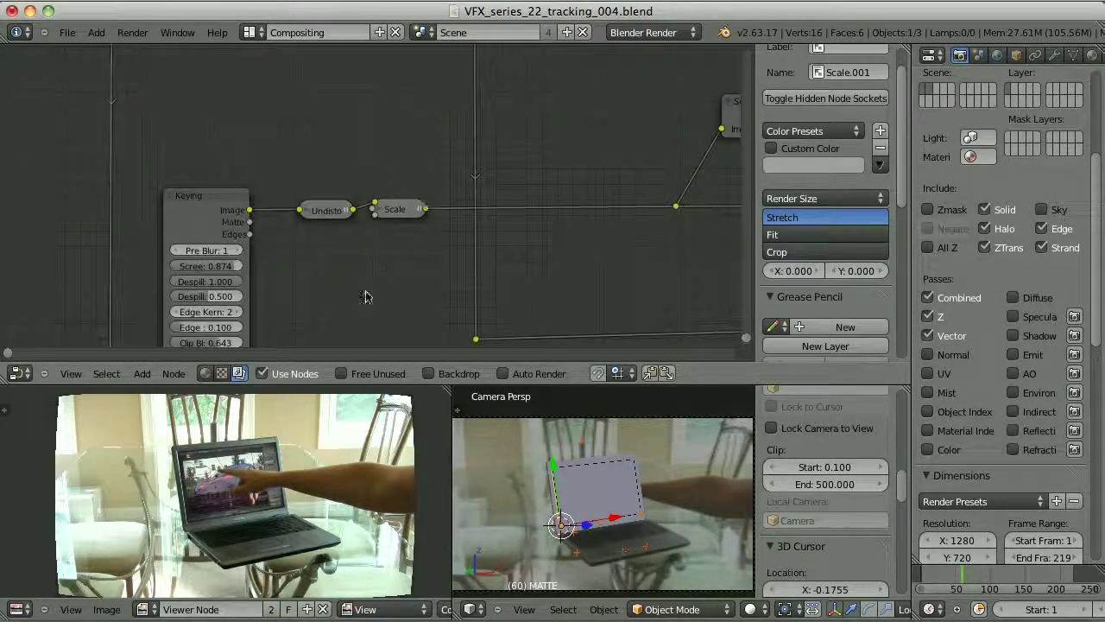
scroll(365, 297, up, 3)
click(297, 222)
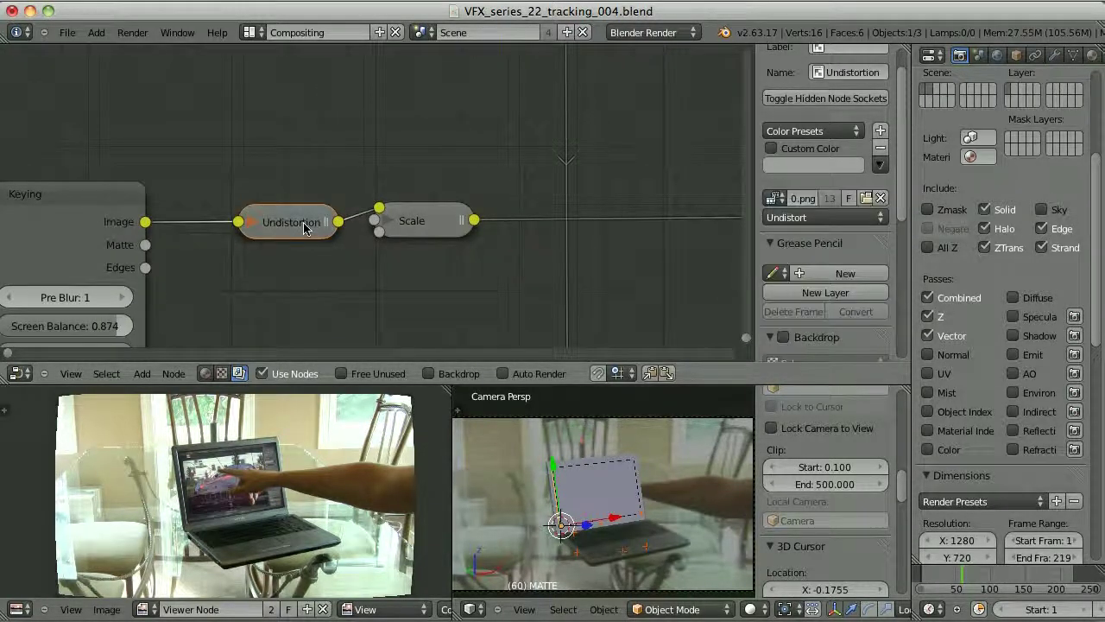
click(436, 222)
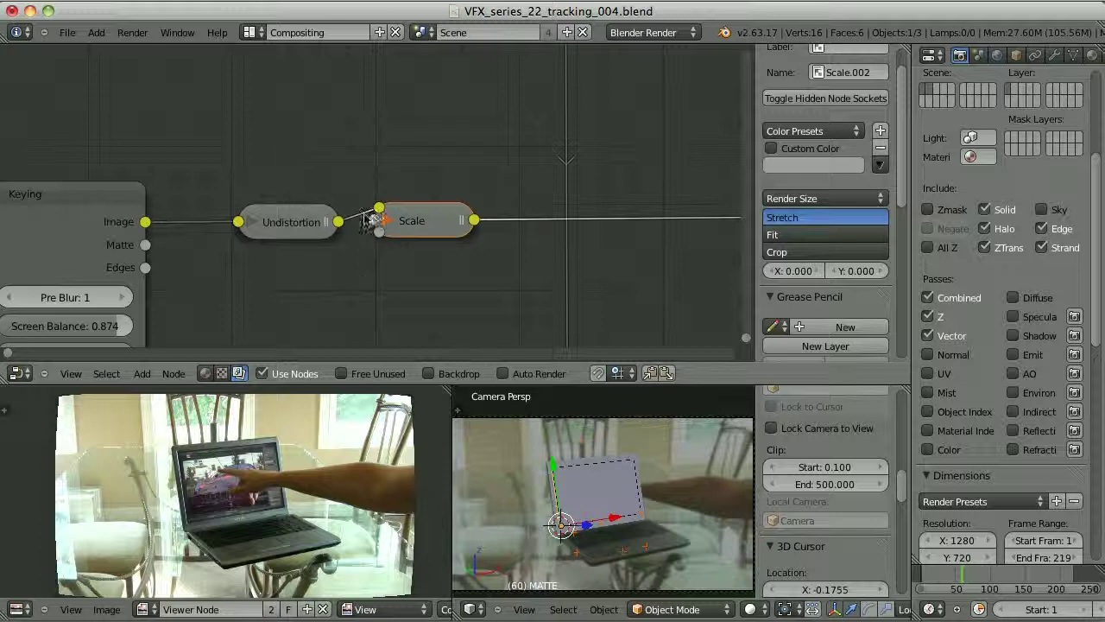
scroll(372, 220, down, 6)
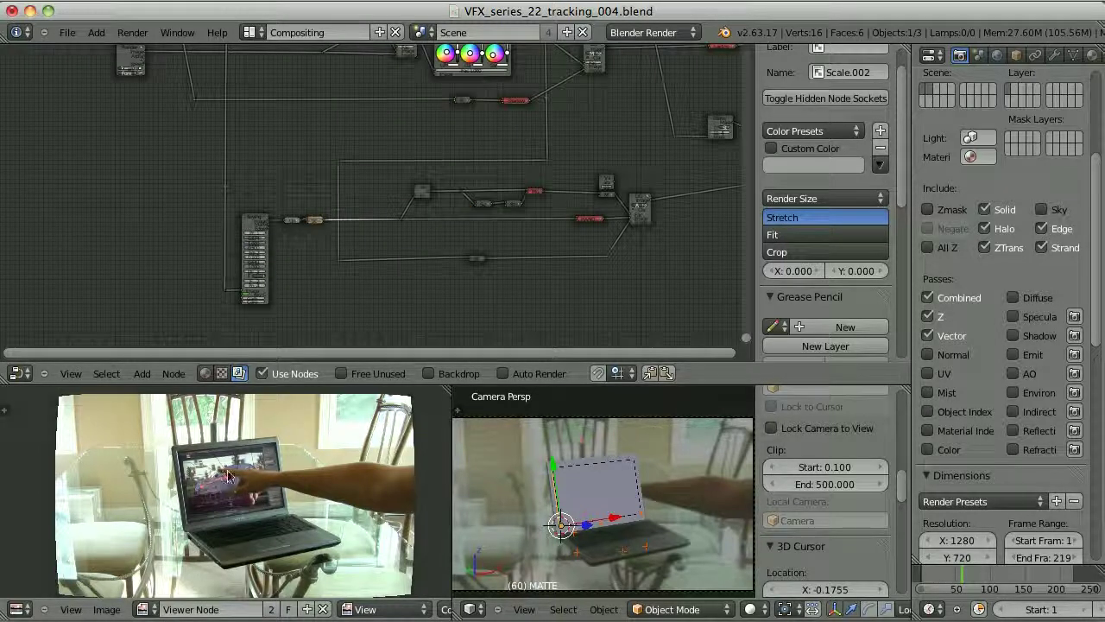
Step: Examine the warped borders of the composite enlarged, and keep the final Distortion node's mode on Distort
key(ctrl+Up)
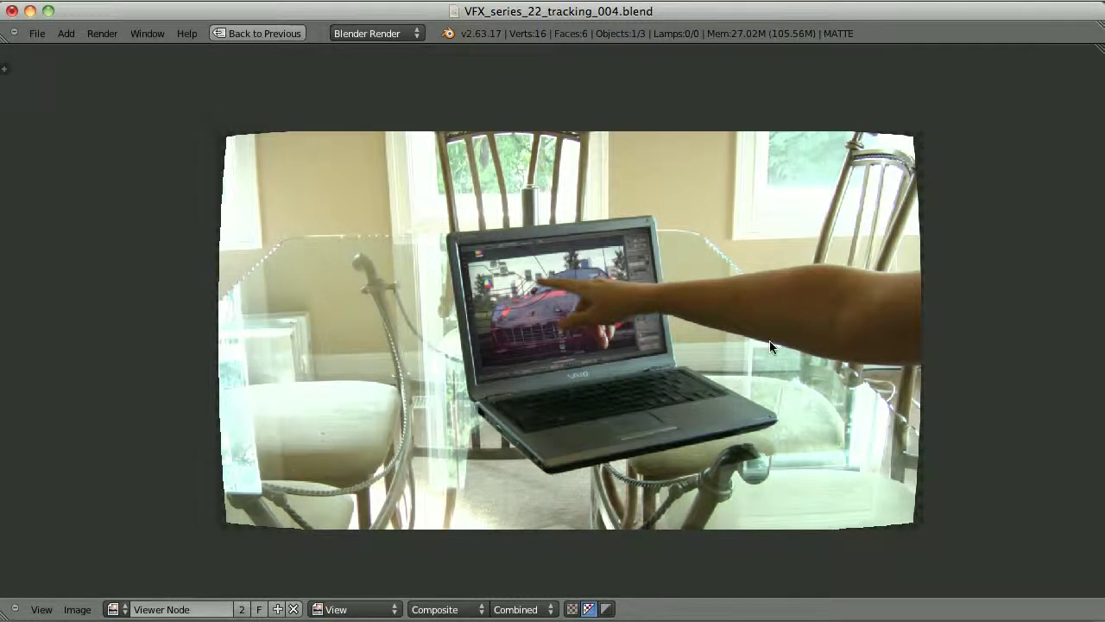
key(ctrl+Up)
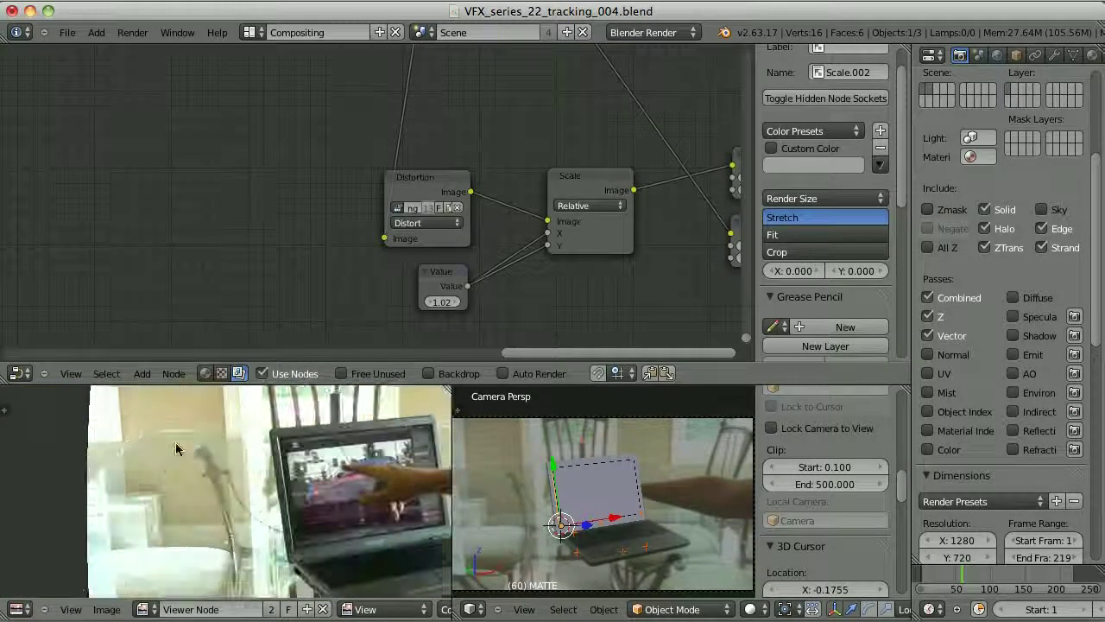
click(431, 183)
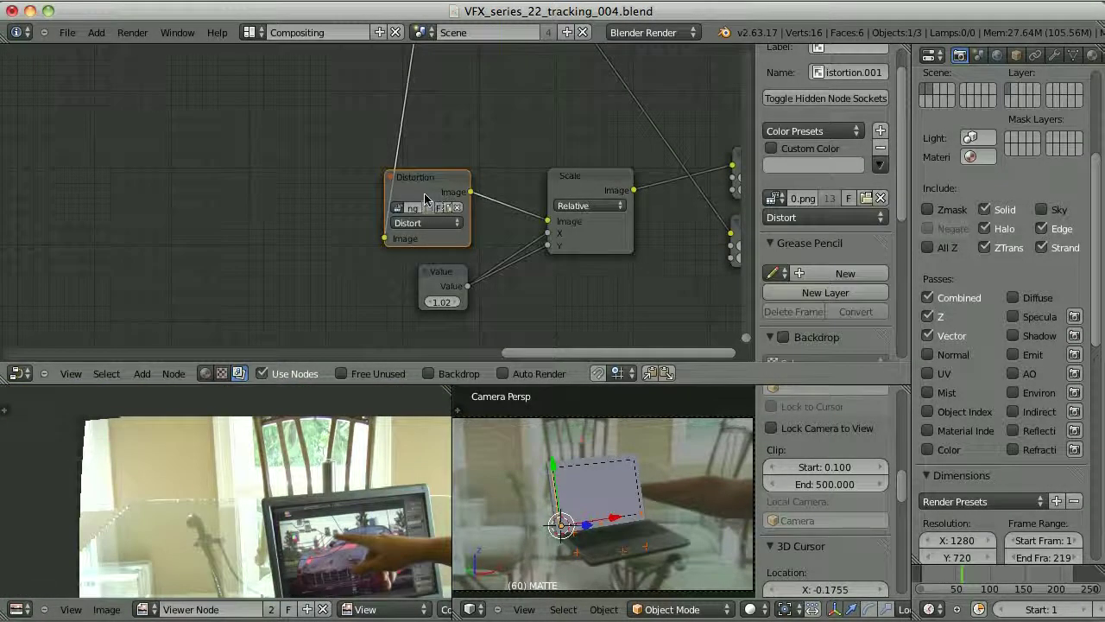
scroll(391, 284, up, 2)
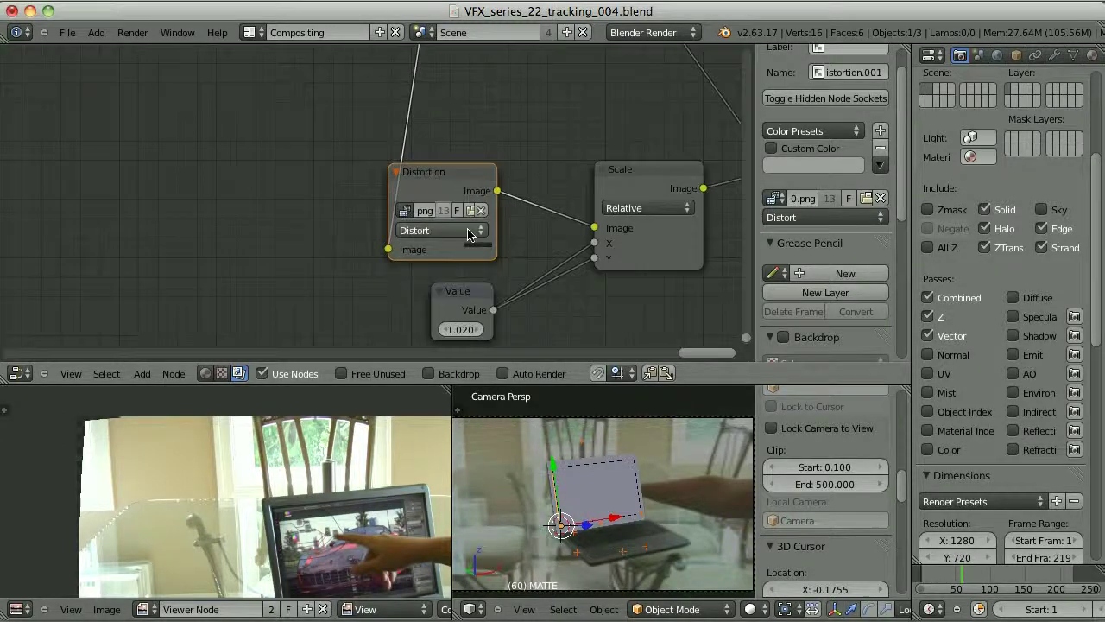
click(432, 230)
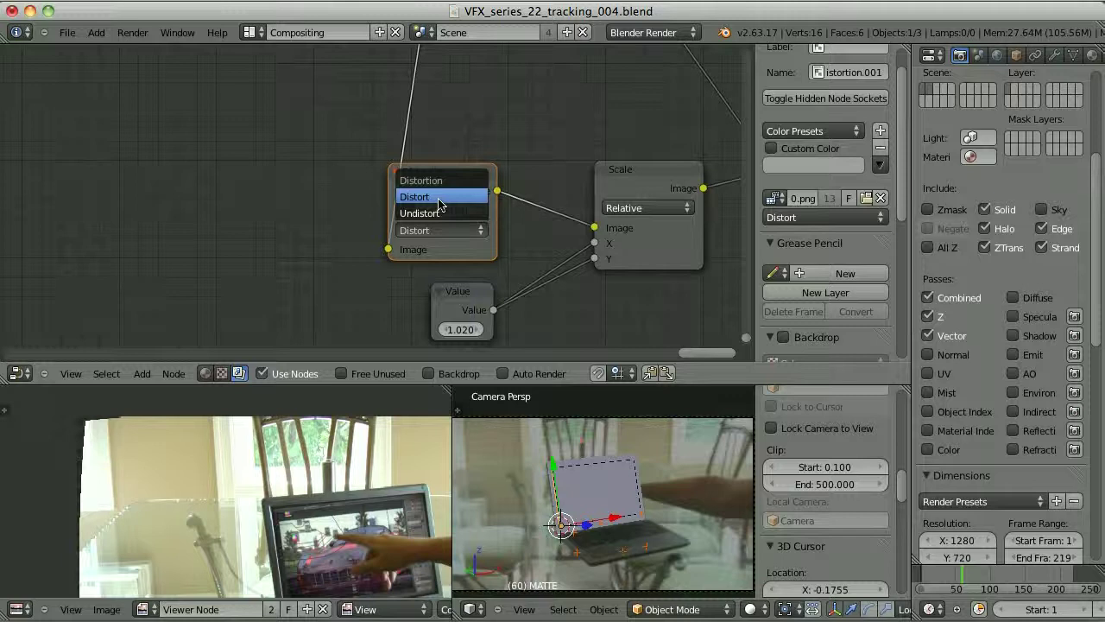
click(439, 197)
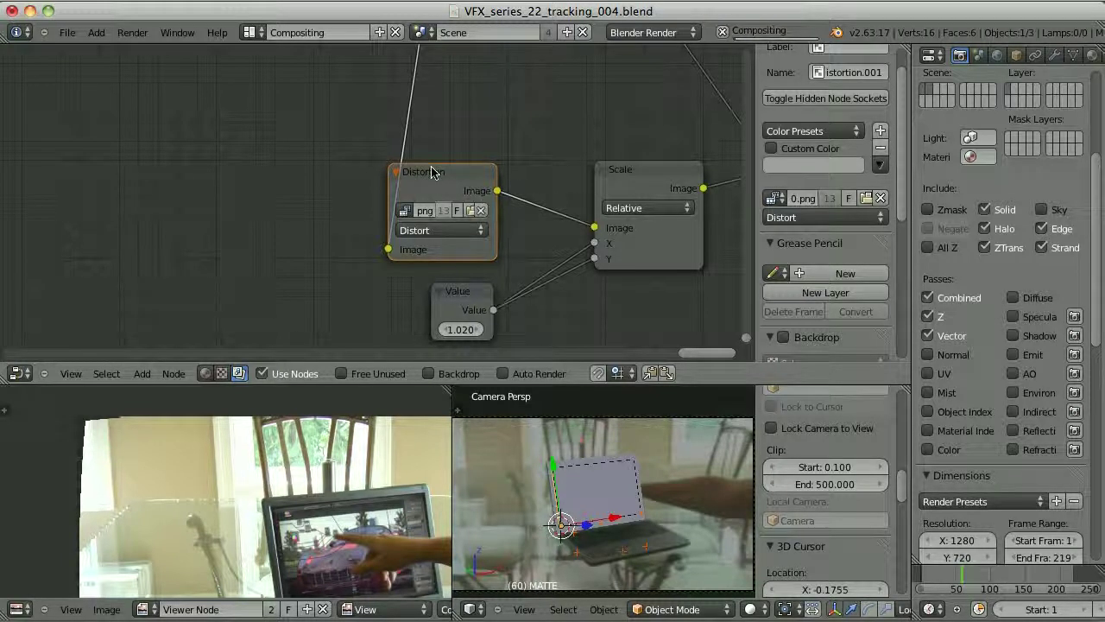
Step: Examine the distorted composite full-screen, checking its upper border up close before returning to the node layout
key(ctrl+Up)
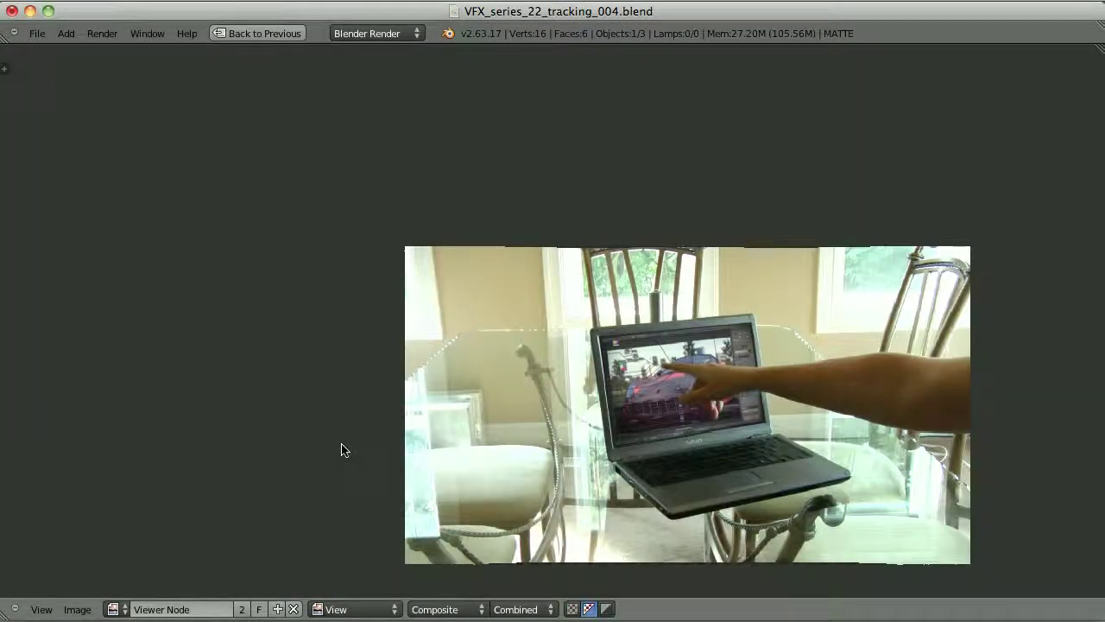
scroll(736, 294, up, 5)
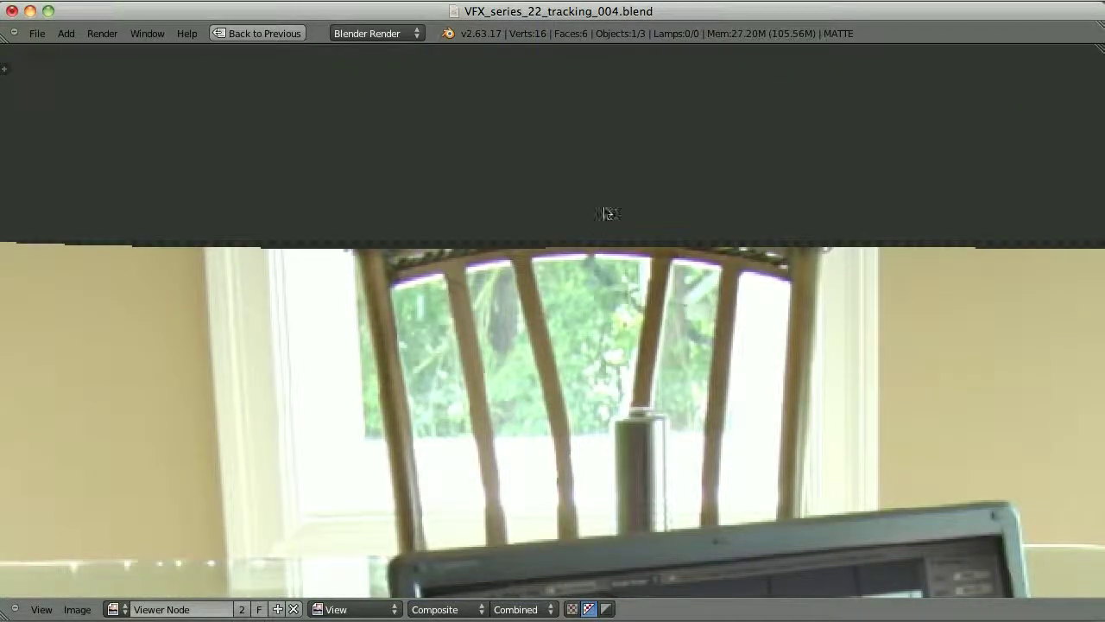
scroll(678, 312, up, 4)
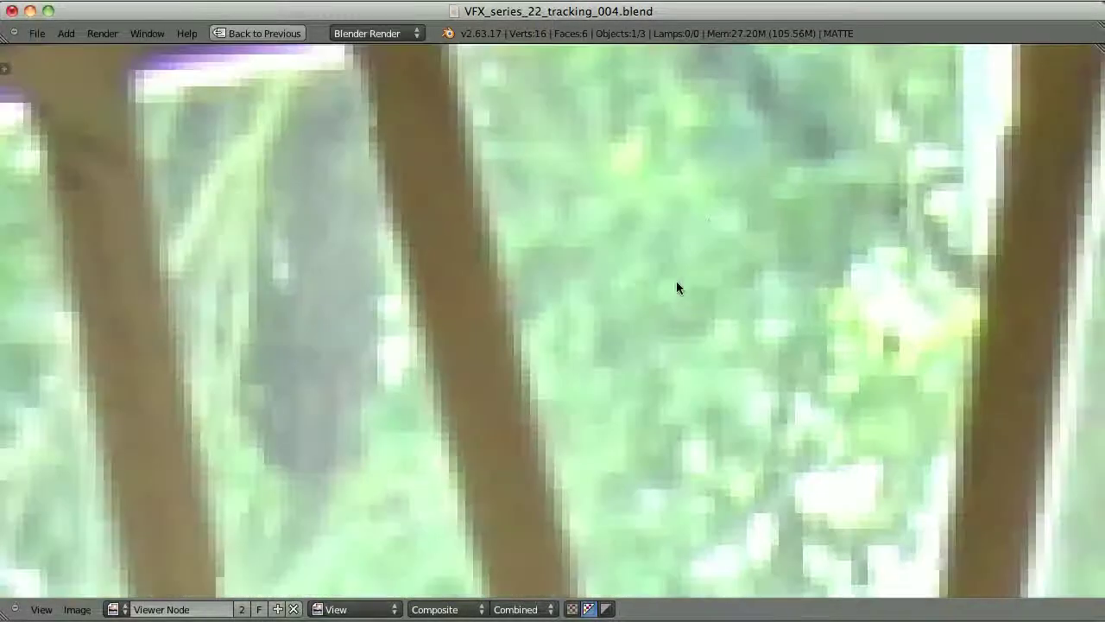
scroll(726, 163, down, 2)
scroll(562, 231, down, 4)
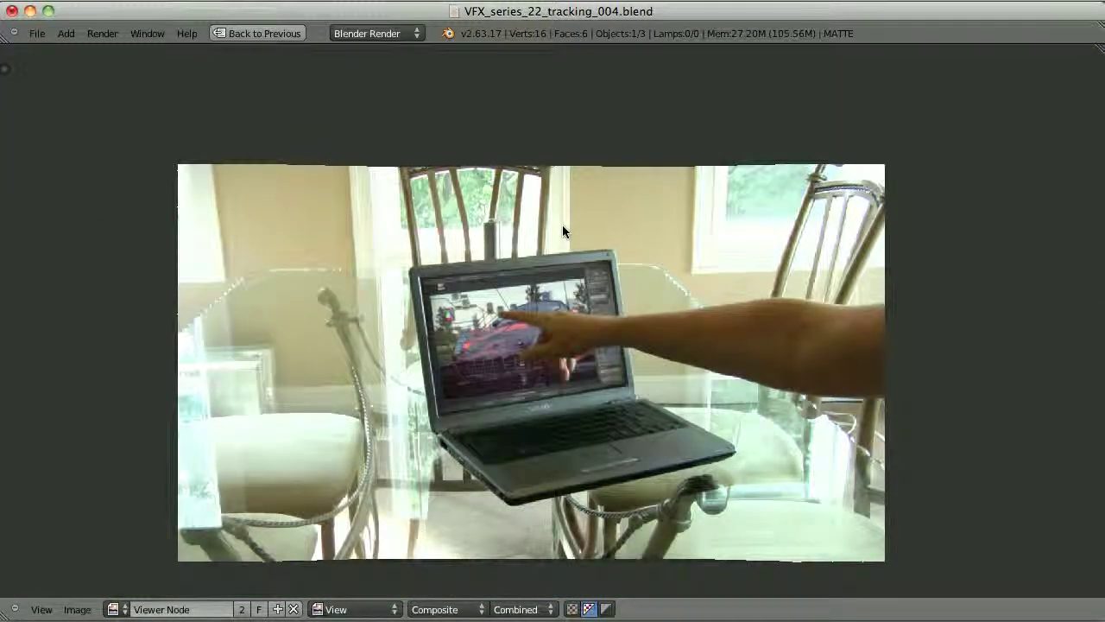
key(ctrl+Up)
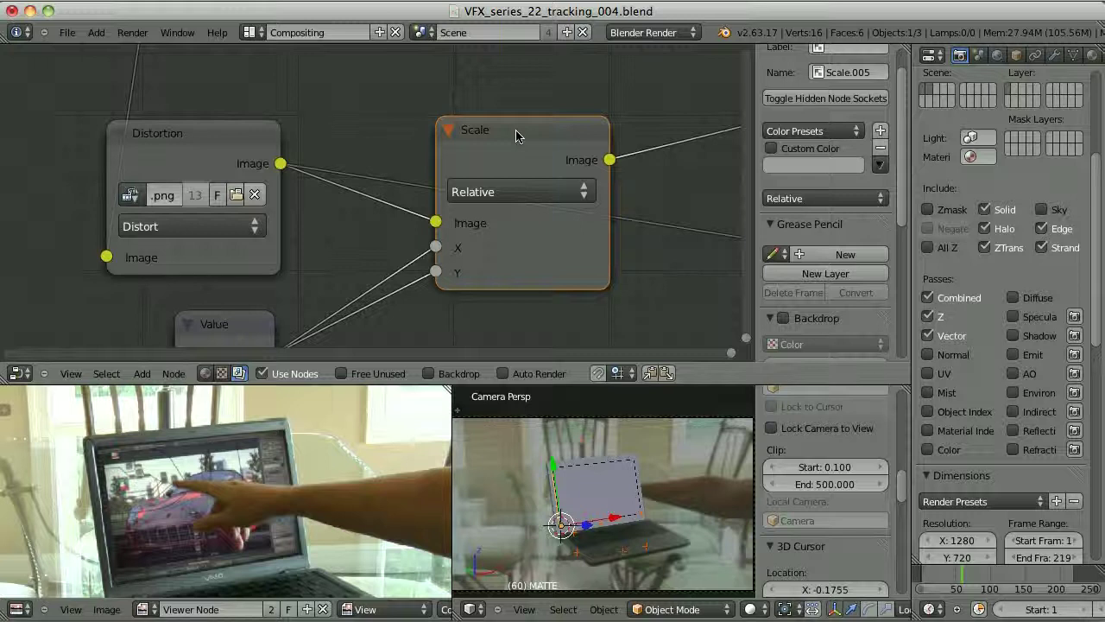
Step: Keep the final Scale node's space on Relative and inspect the Value node driving its X and Y inputs
click(527, 192)
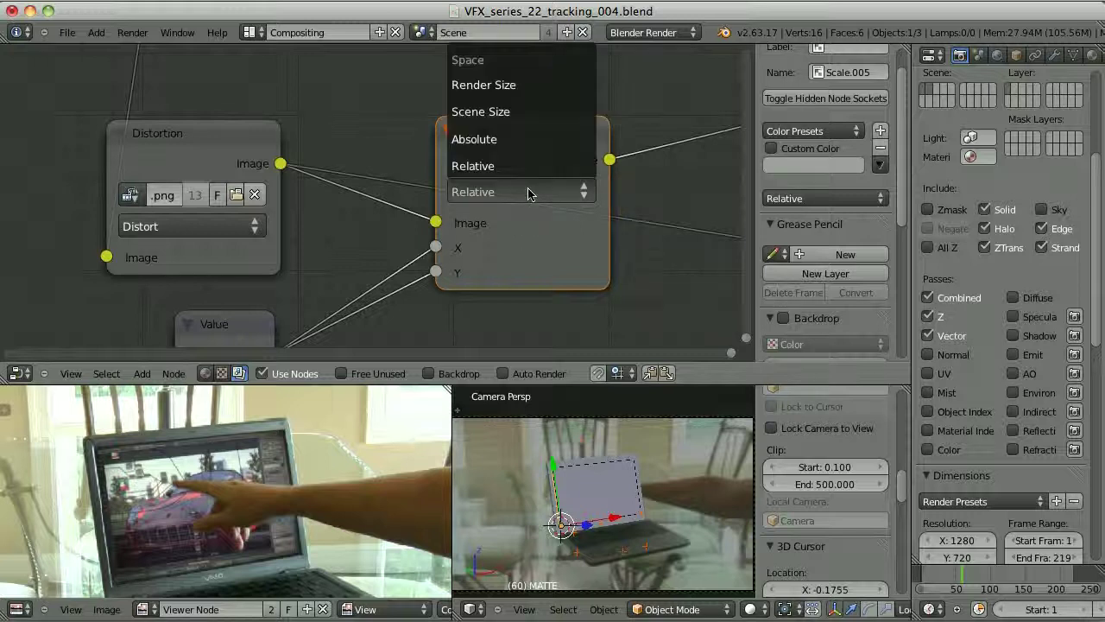
click(525, 166)
middle_drag(278, 367, 293, 281)
click(246, 240)
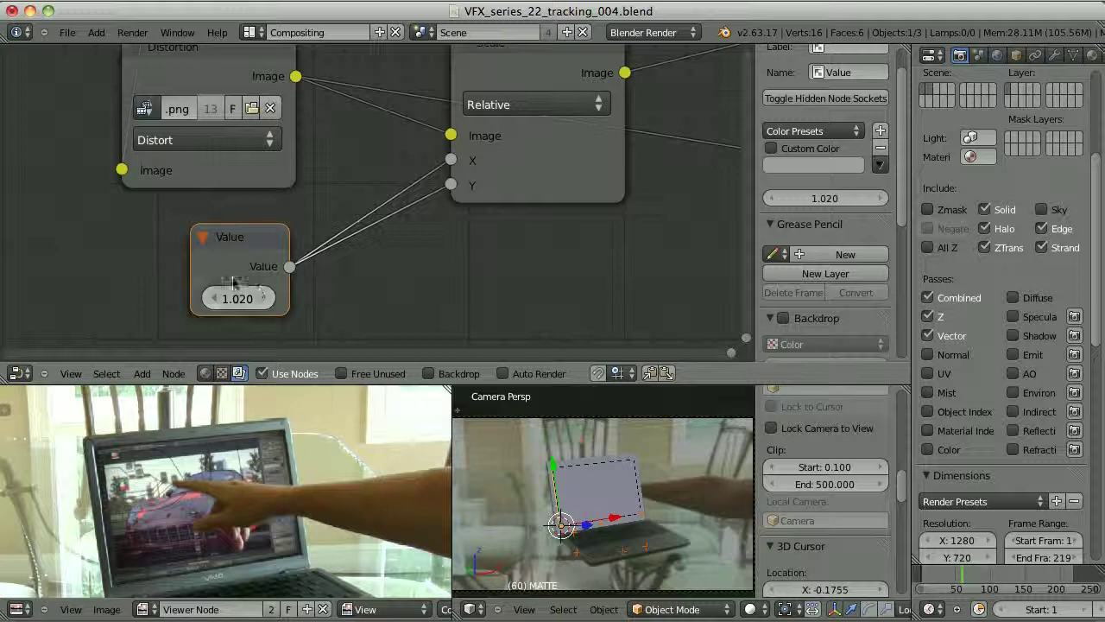
Step: Examine the composite's border up close and preview the final Scale node's output in an enlarged view
scroll(354, 484, up, 6)
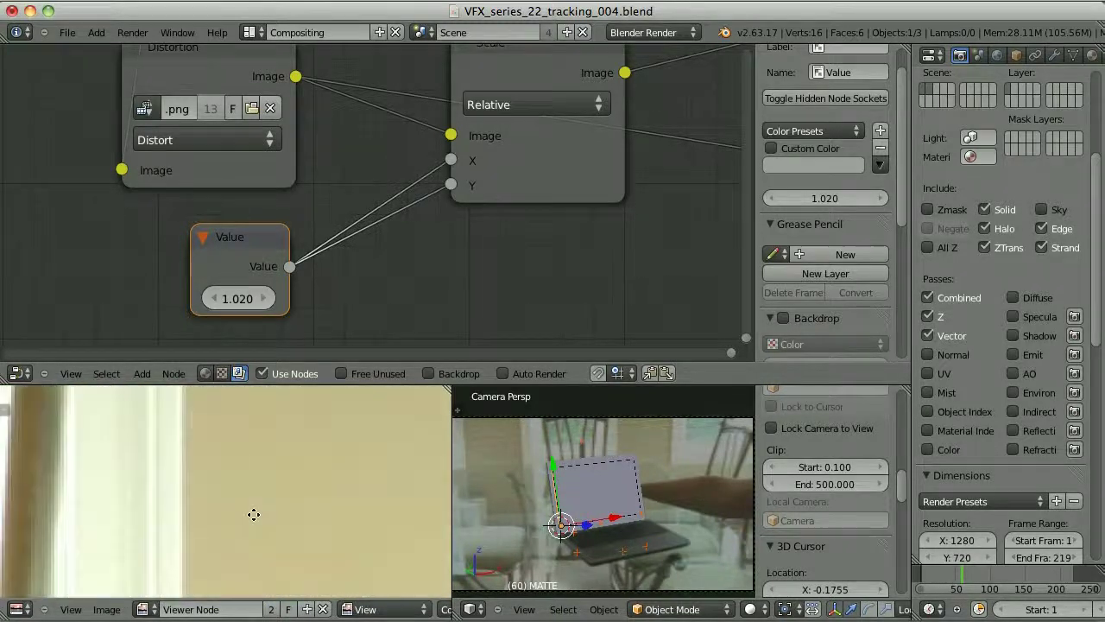
scroll(278, 545, down, 4)
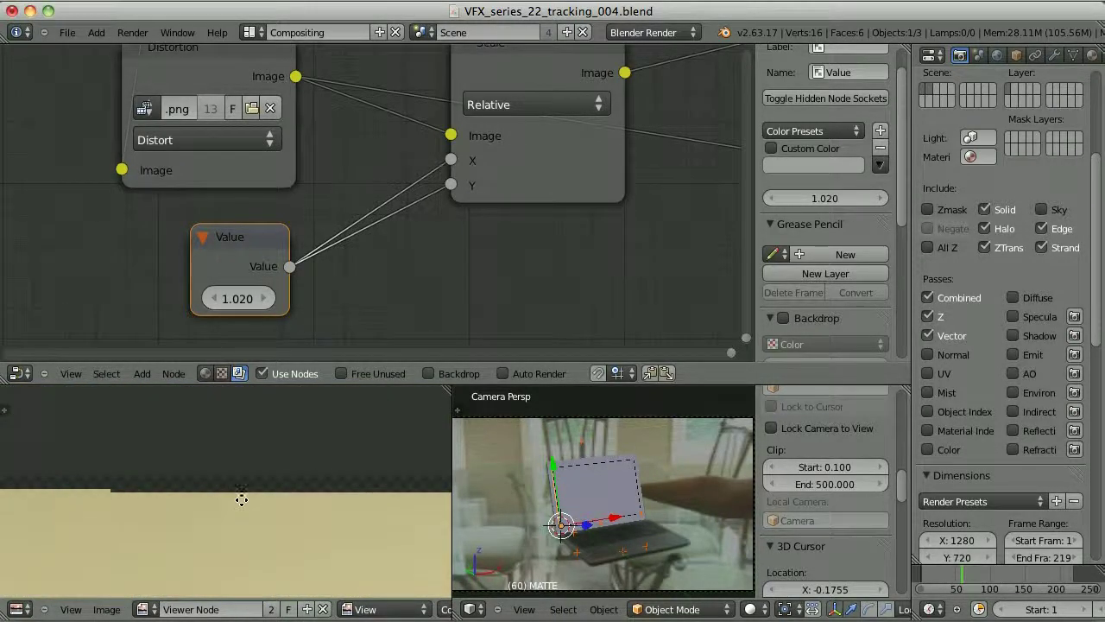
scroll(518, 79, down, 1)
click(518, 78)
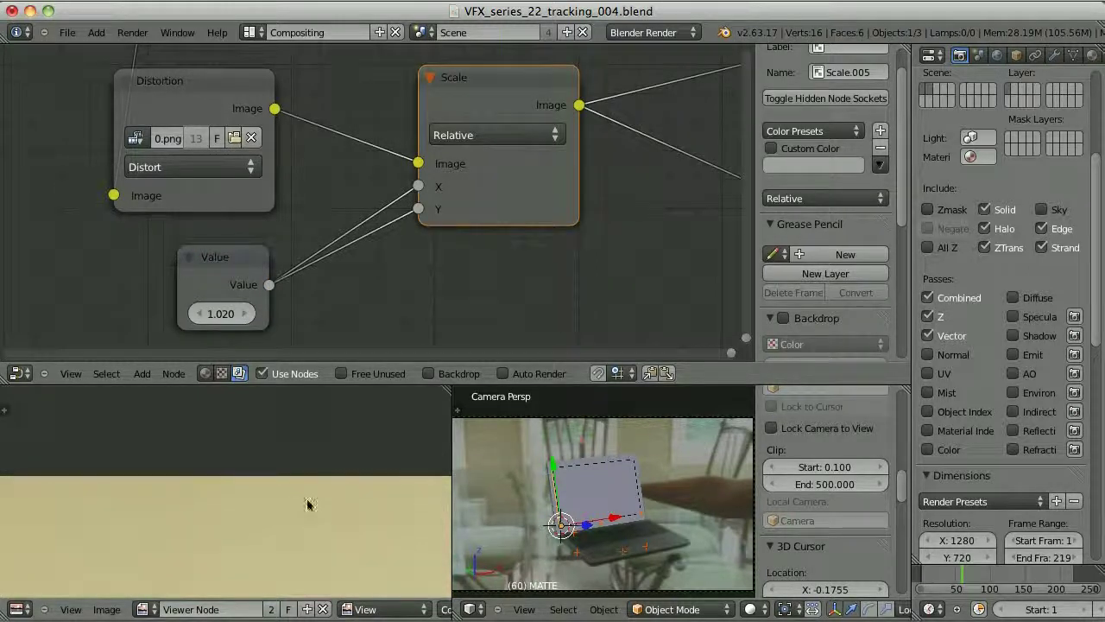
scroll(315, 488, down, 3)
key(ctrl+Up)
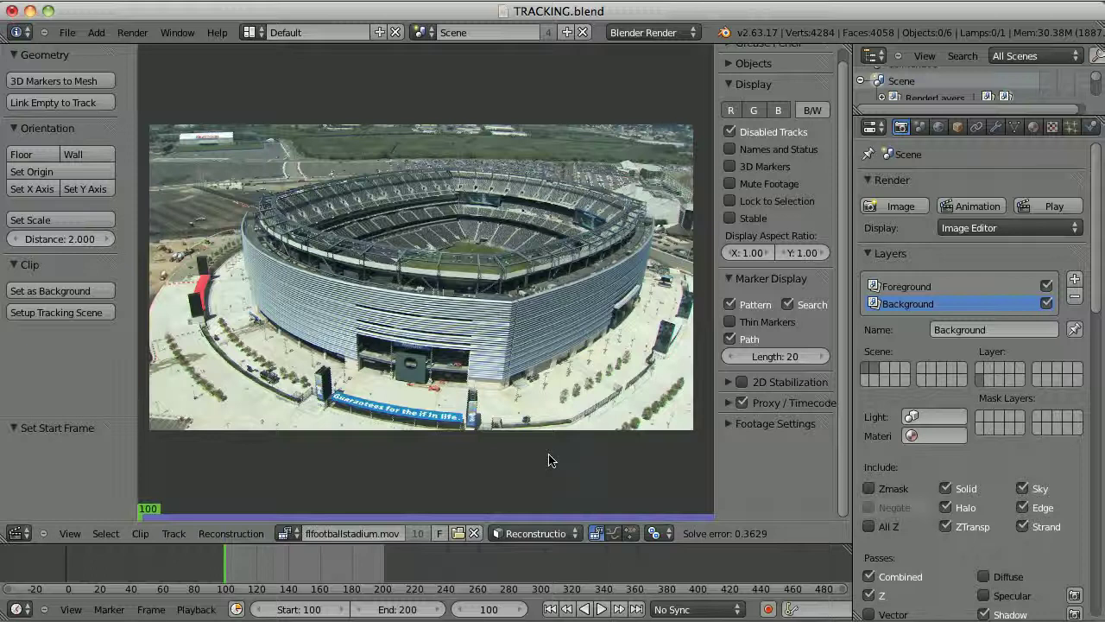
Step: Play back the stadium clip in TRACKING.blend and unhide all of its tracking markers
key(alt+a)
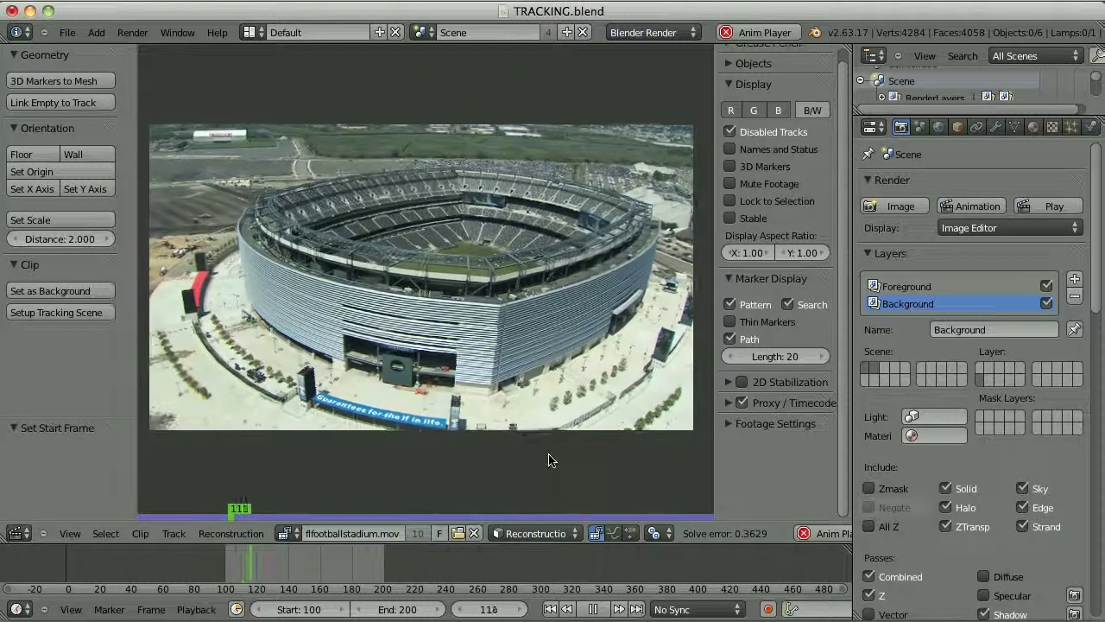
key(Escape)
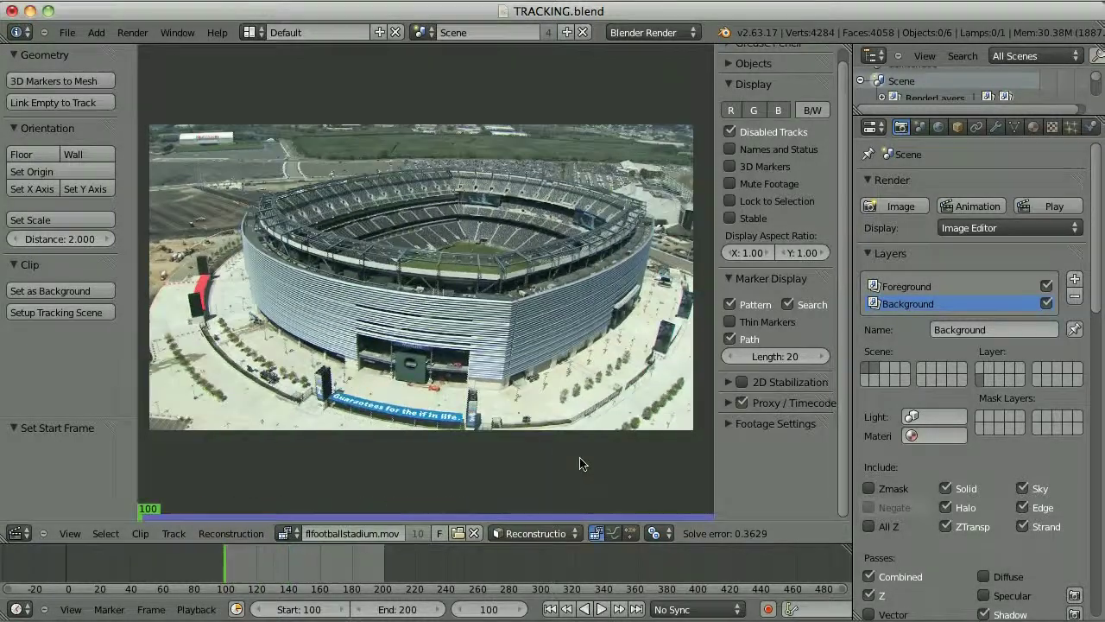
key(alt+h)
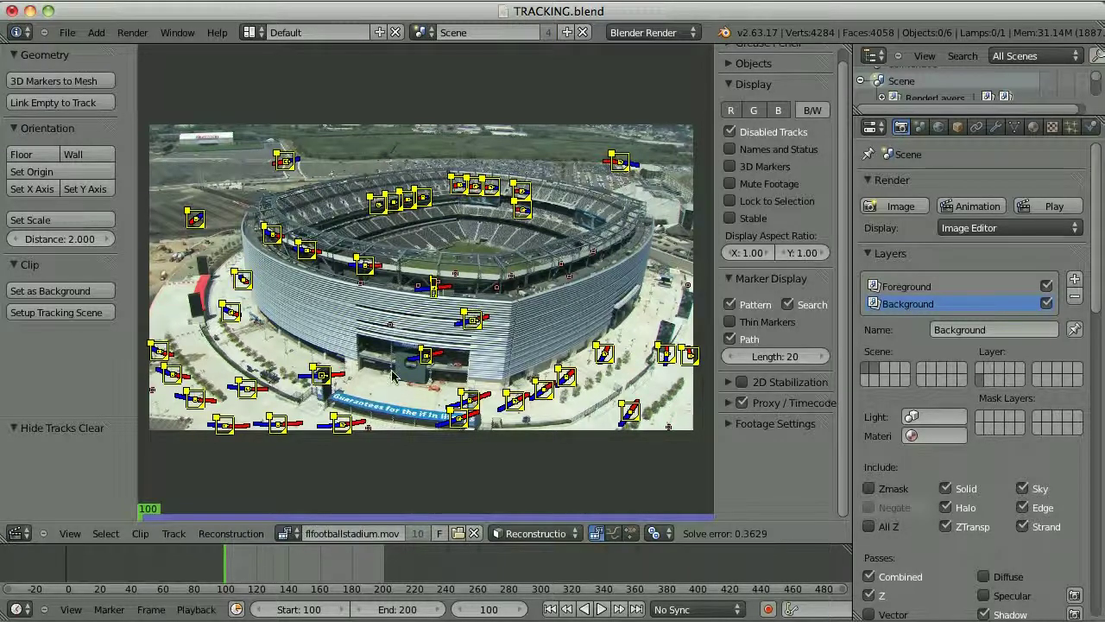
Step: Check the stadium geometry's match in the 3D View through to frame 203, and return to the Movie Clip Editor
click(26, 532)
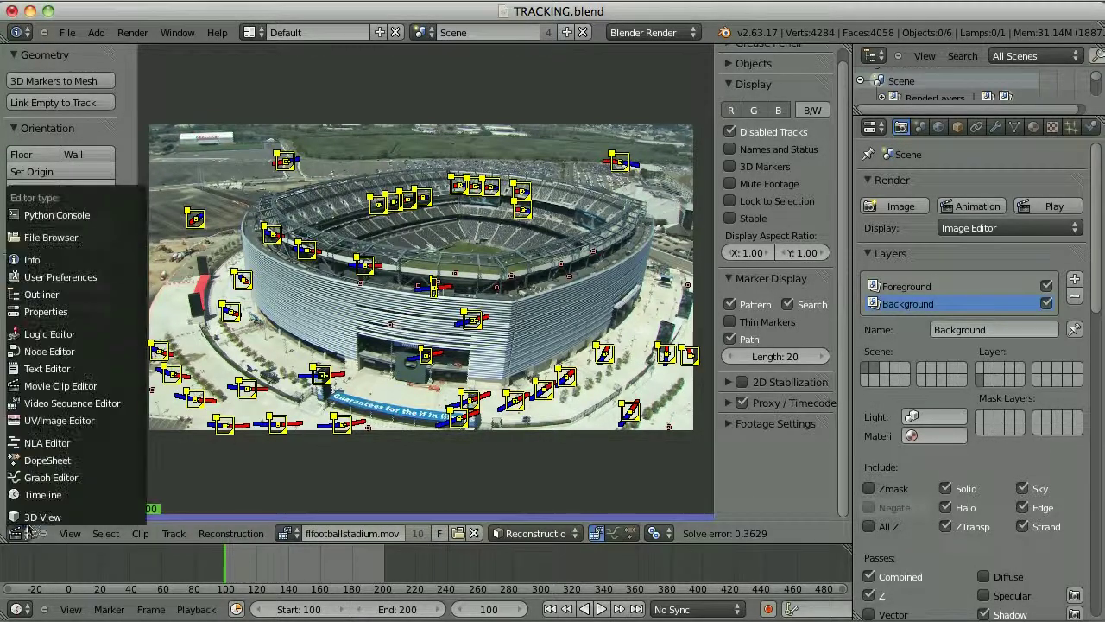
click(36, 515)
key(alt+shift+a)
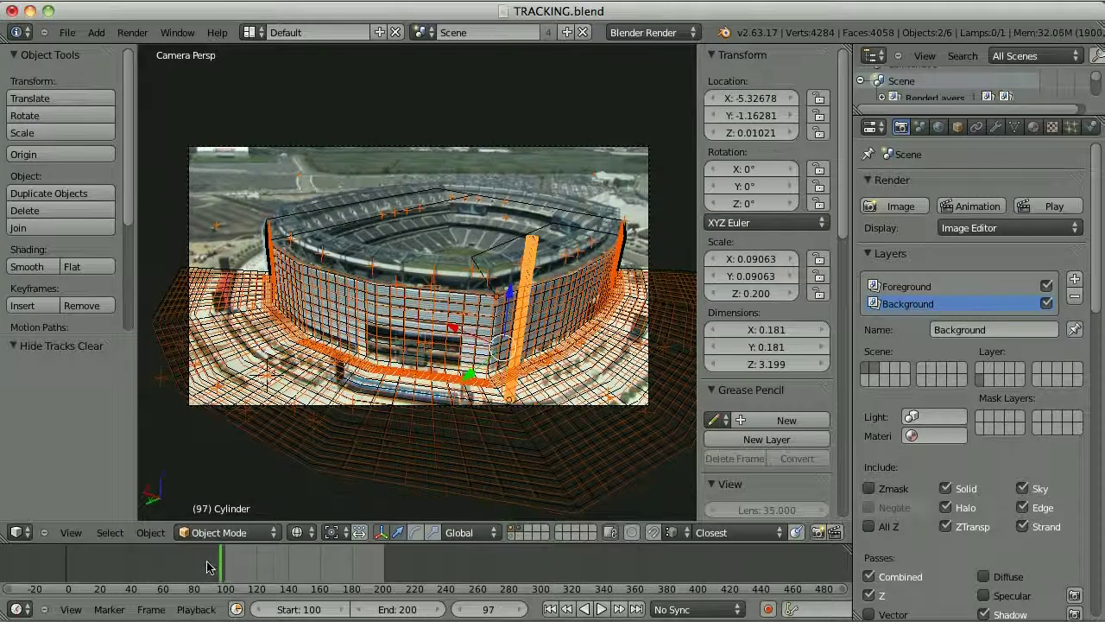
drag(273, 568, 389, 560)
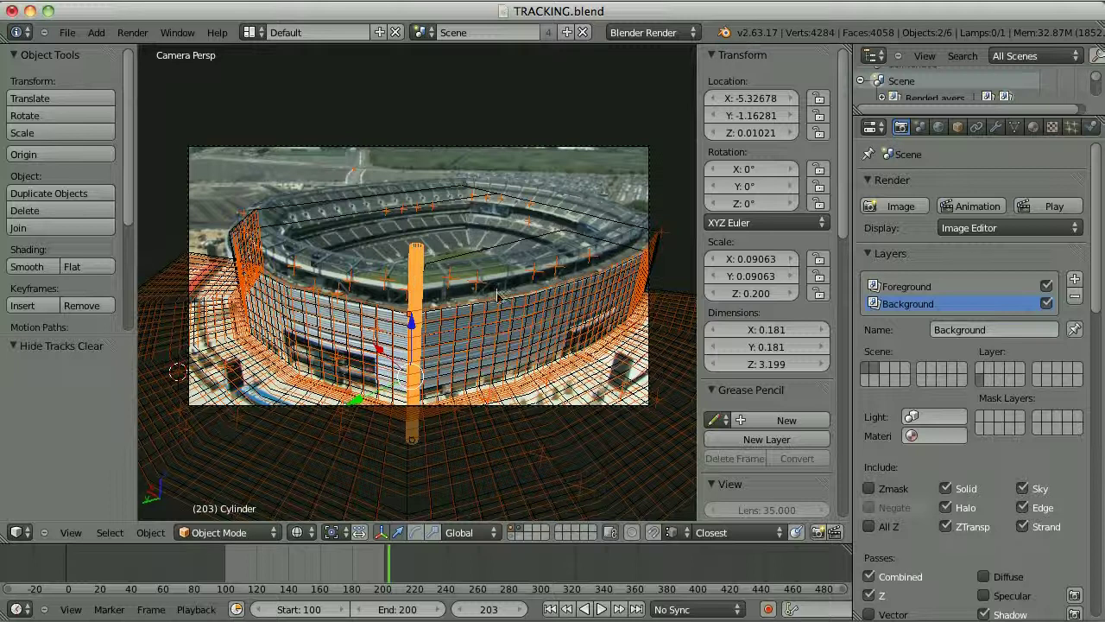
click(20, 532)
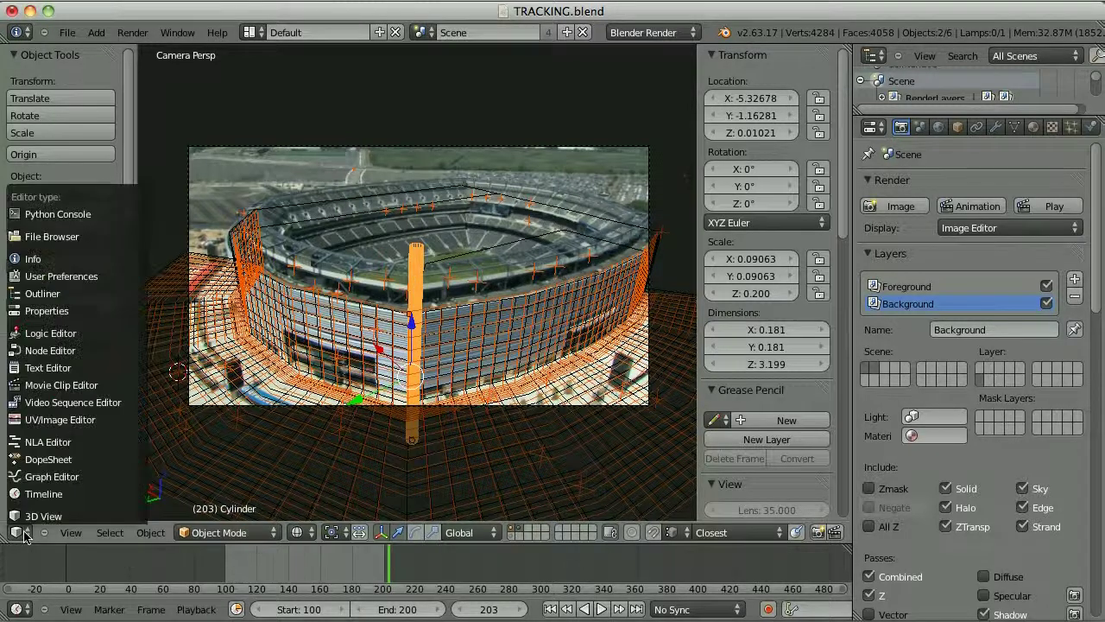
click(81, 386)
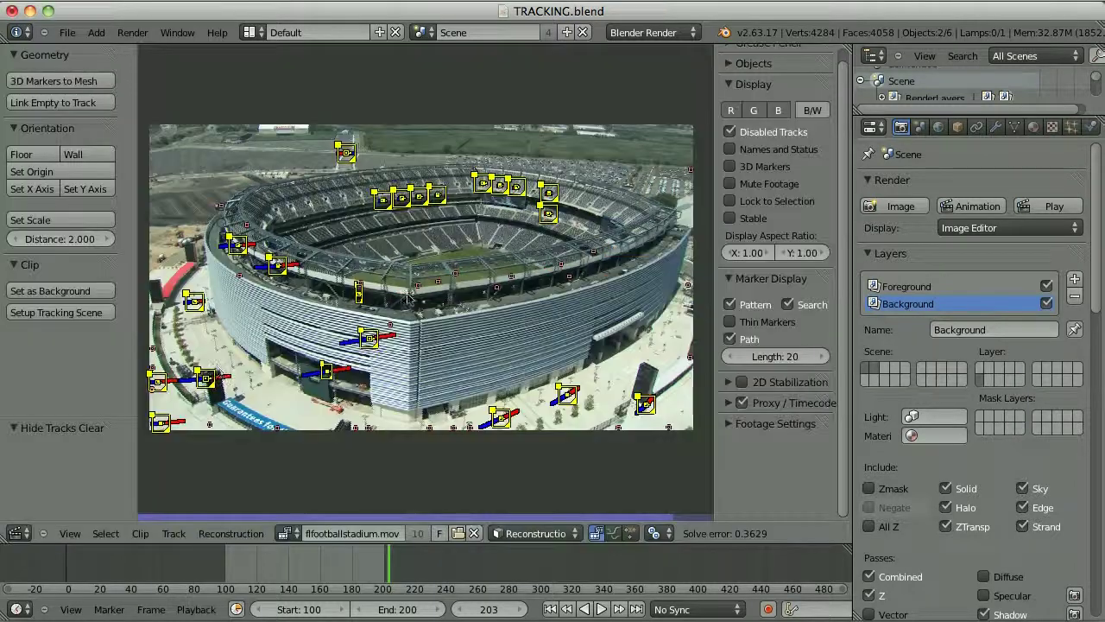
Step: Set the clip's footage file to freenflfootballstadium.mov from the stockfootageforfree_com folder
click(730, 426)
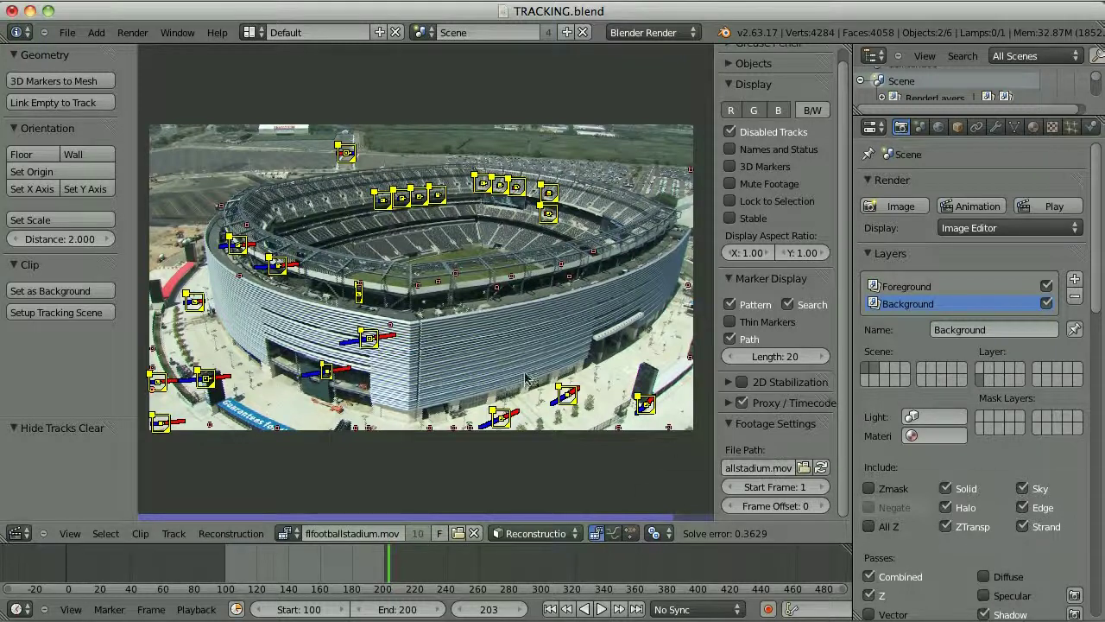
click(804, 469)
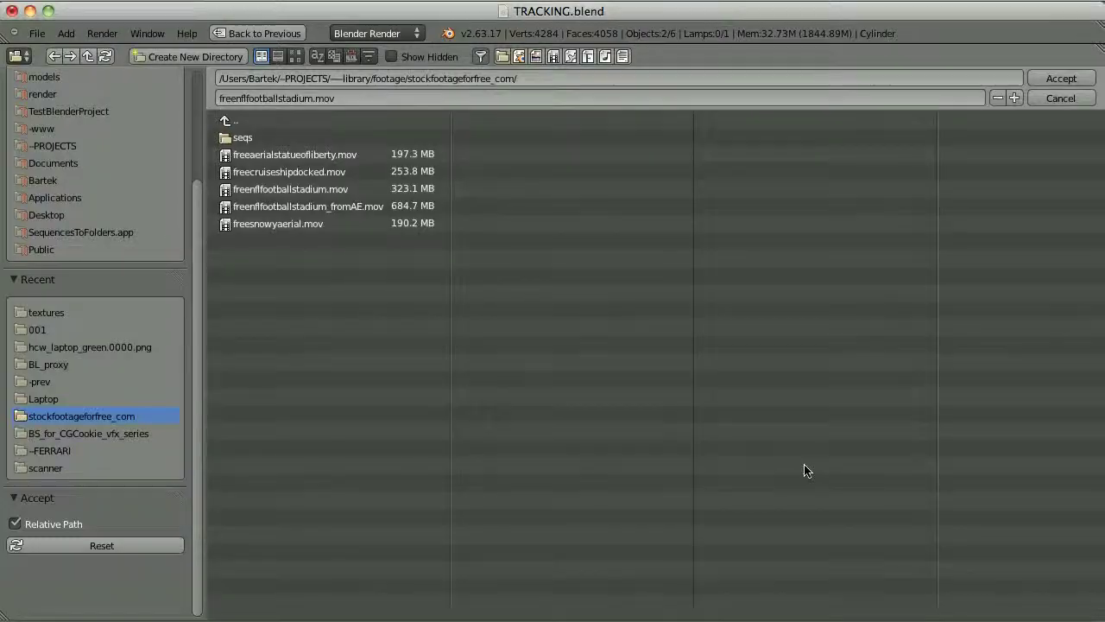
click(300, 190)
click(299, 190)
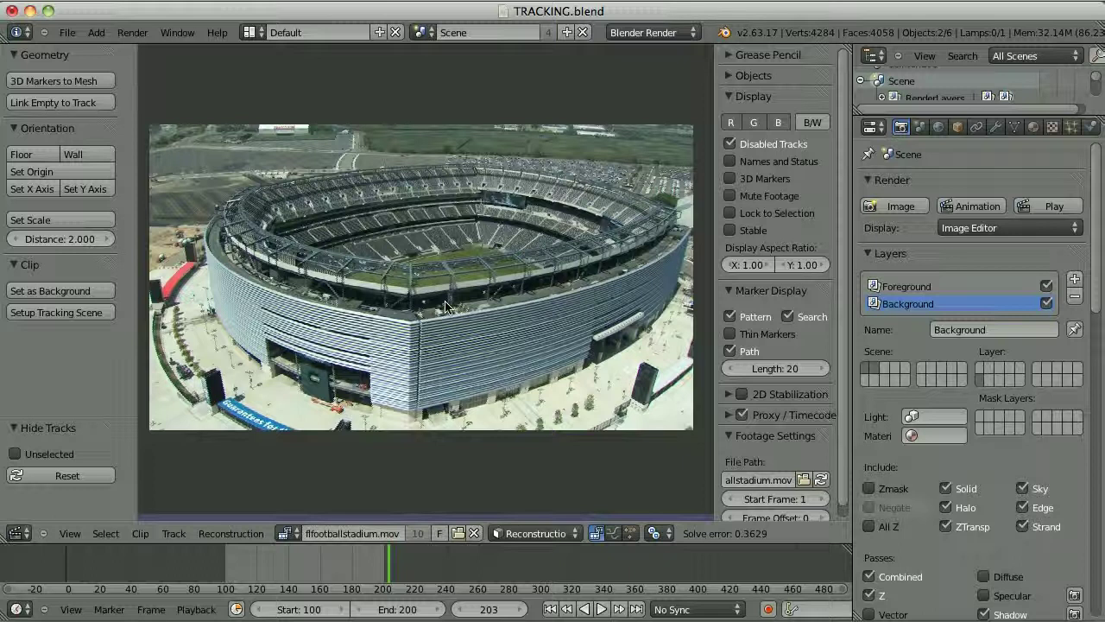
Step: Check the scene's render dimensions and examine the interlaced edges of the stadium footage up close
scroll(898, 341, down, 10)
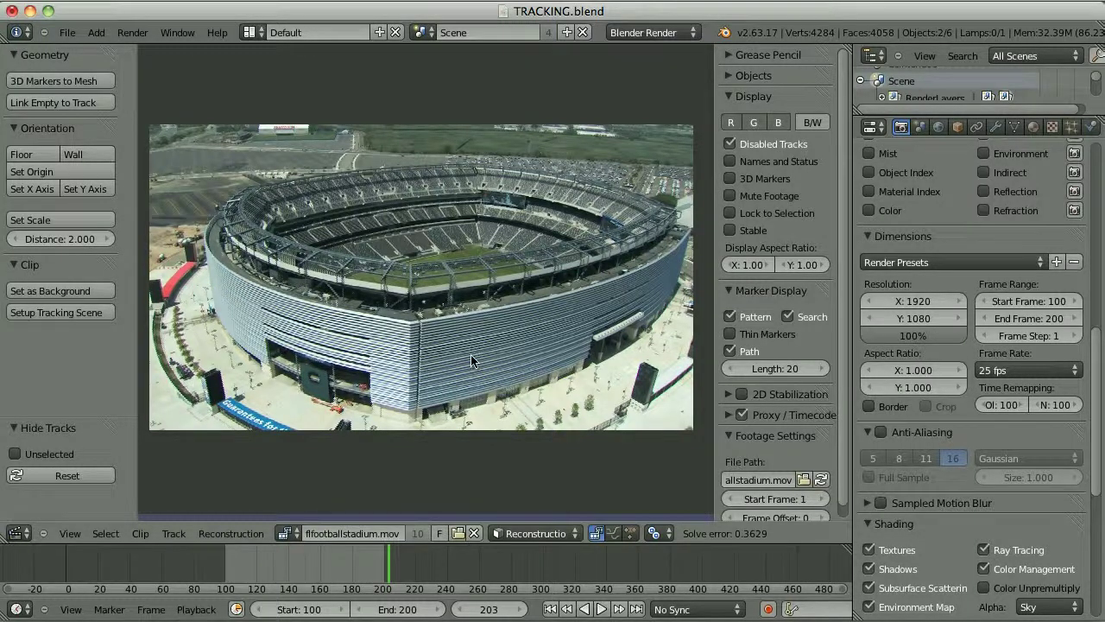
scroll(471, 361, up, 8)
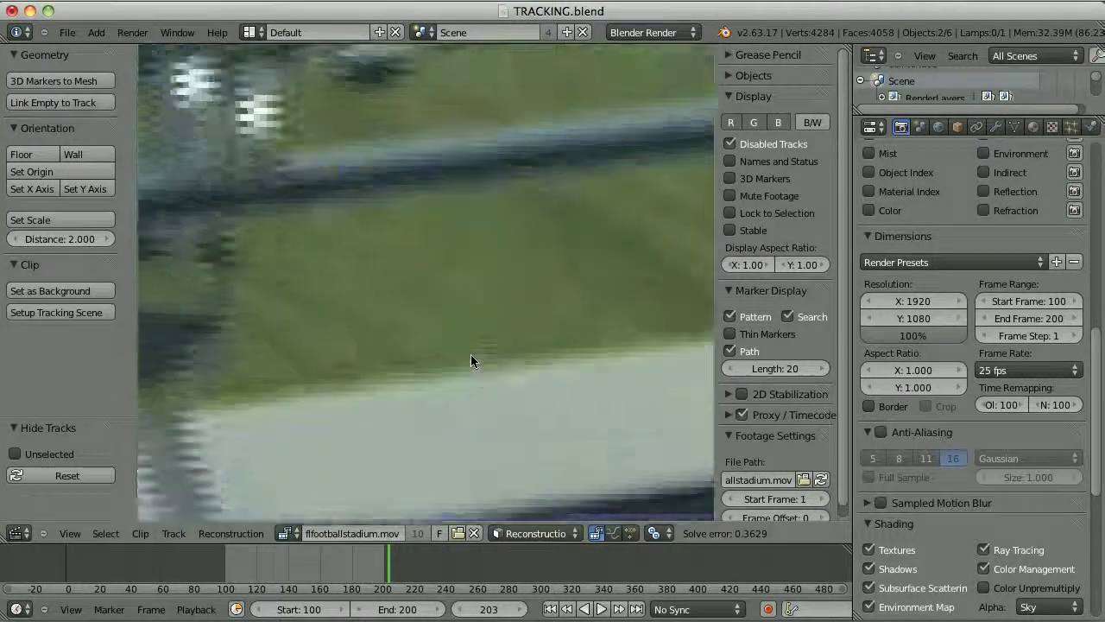
scroll(470, 361, down, 3)
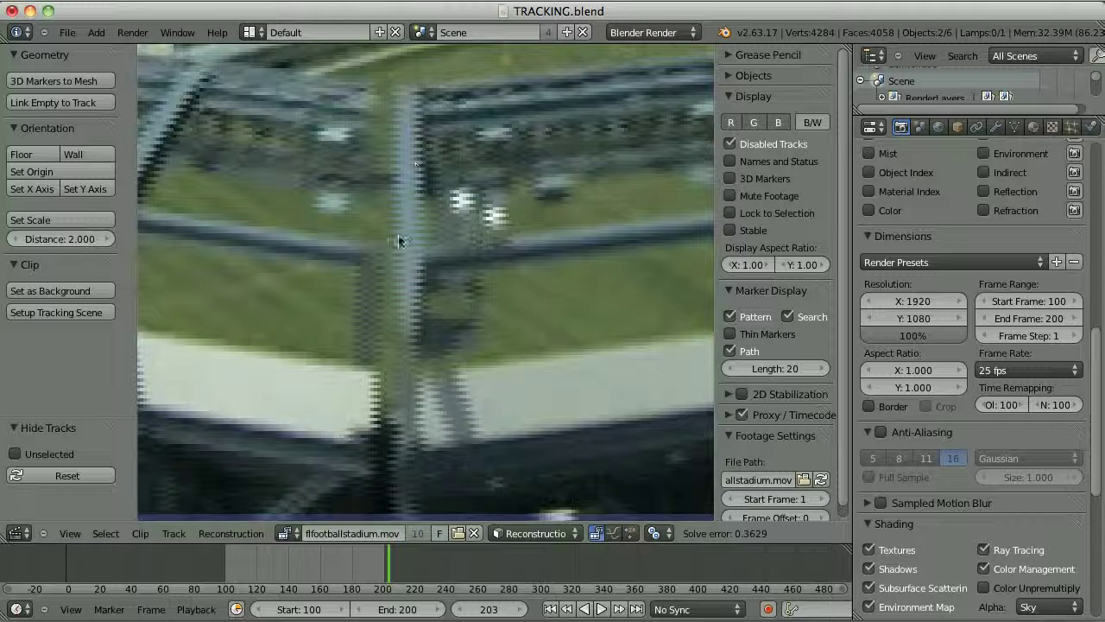
scroll(471, 324, up, 2)
scroll(447, 254, up, 1)
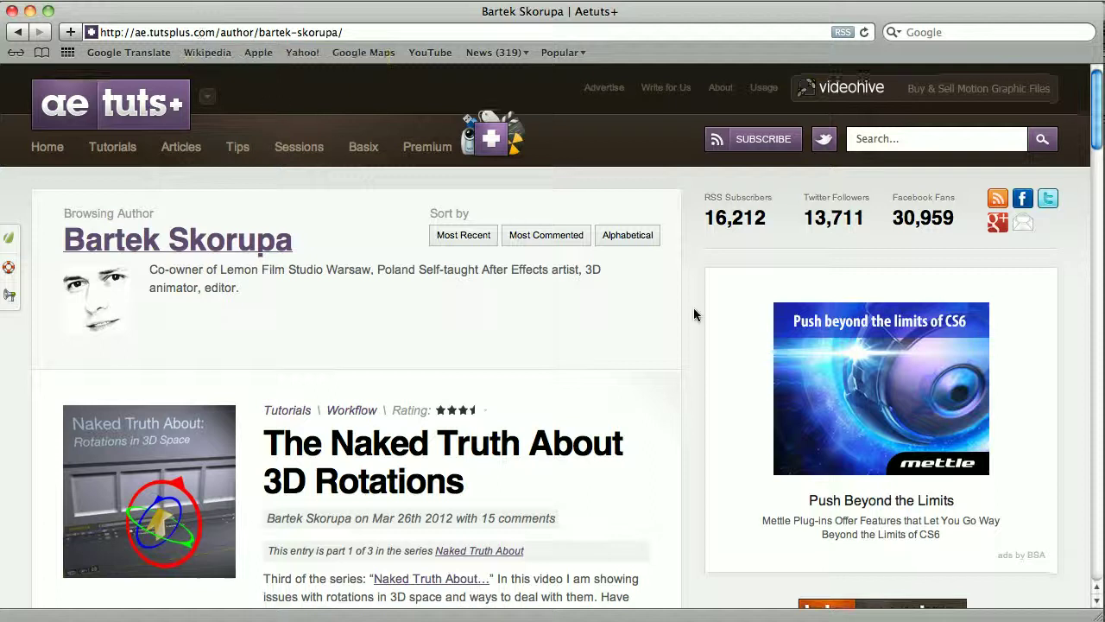
Step: Switch to the web browser and look through the tutorials on the Aetuts+ author page
scroll(694, 309, down, 10)
scroll(693, 314, down, 20)
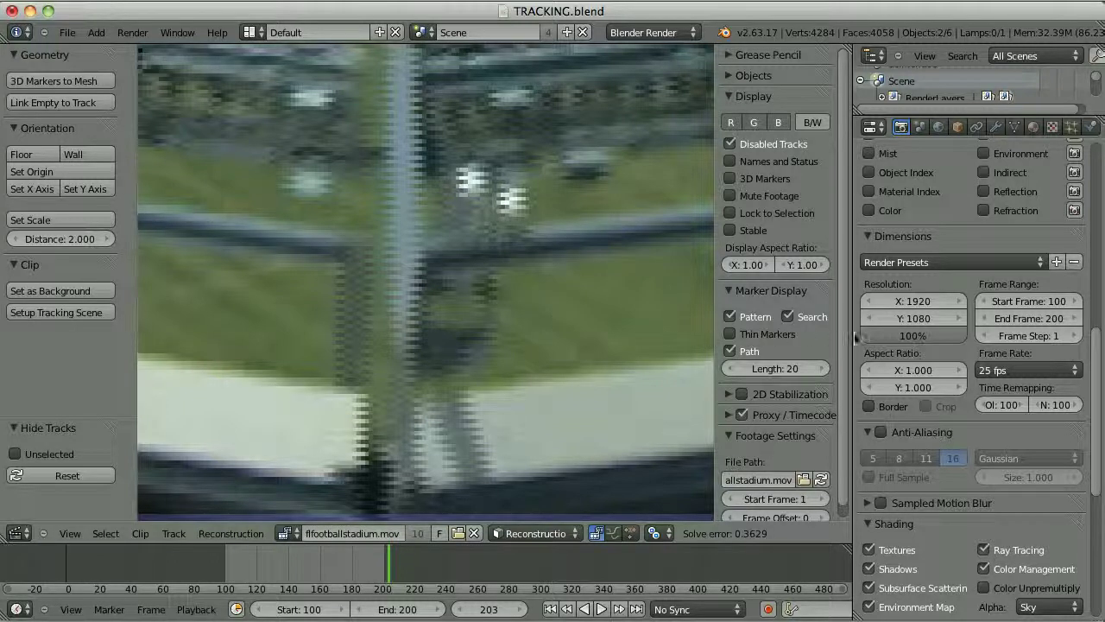
Step: Enable Fields in the render's post-processing settings, try Lower First, and set the field order to Upper First
scroll(915, 371, down, 2)
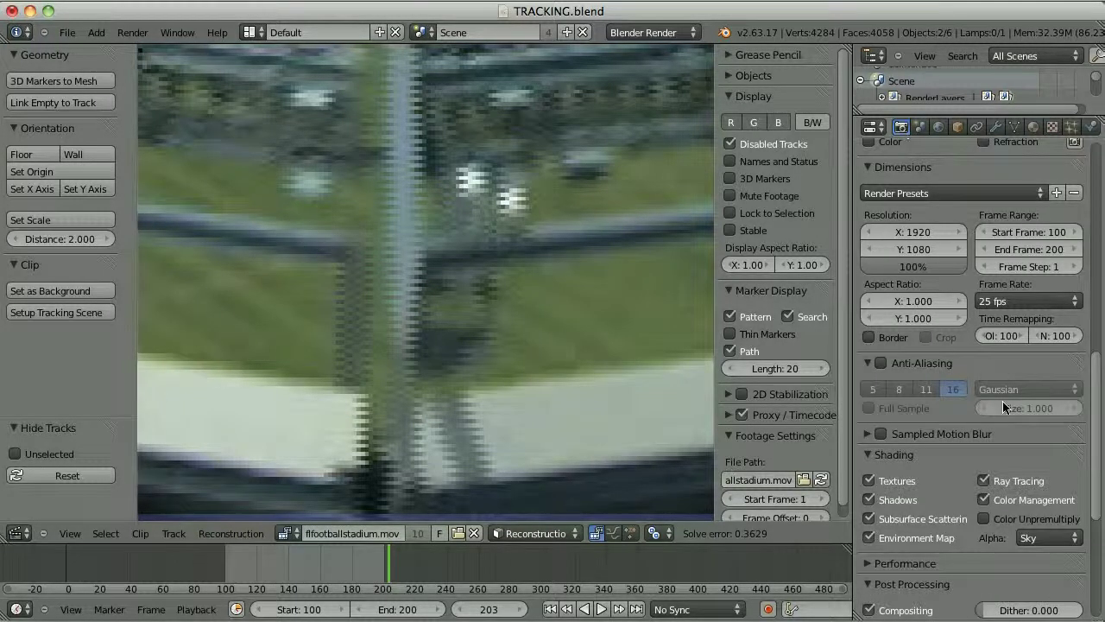
scroll(1003, 400, down, 8)
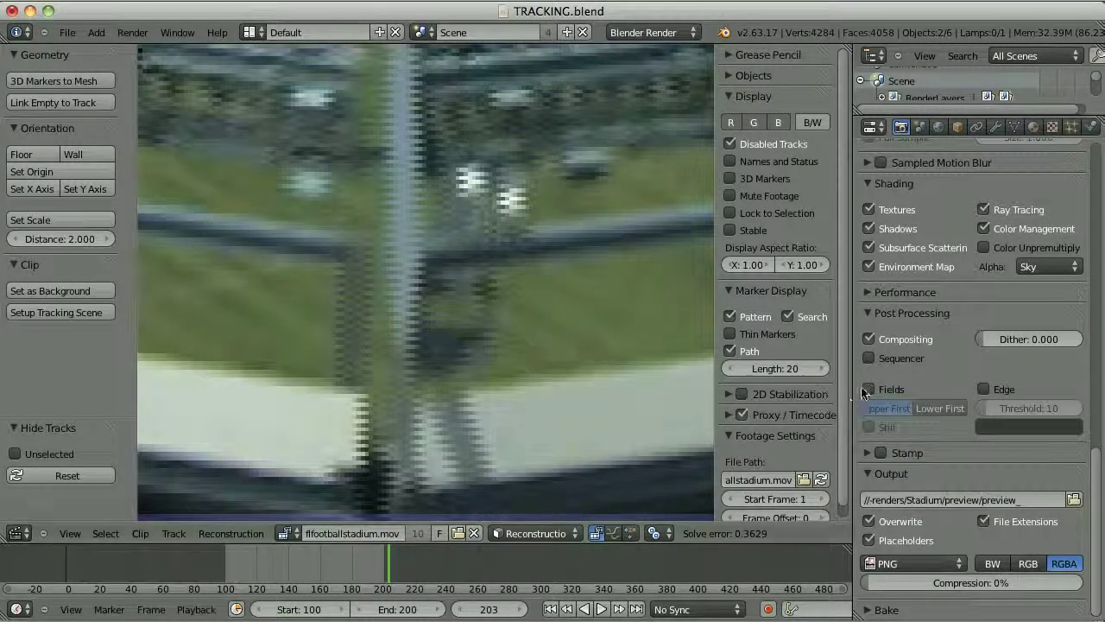
click(869, 390)
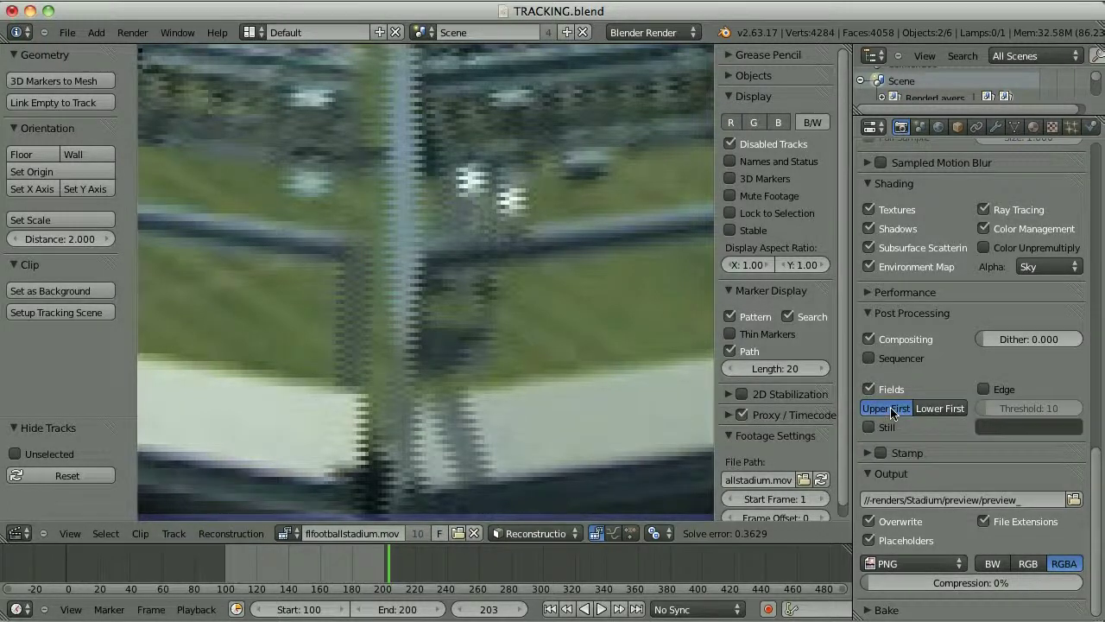
click(943, 410)
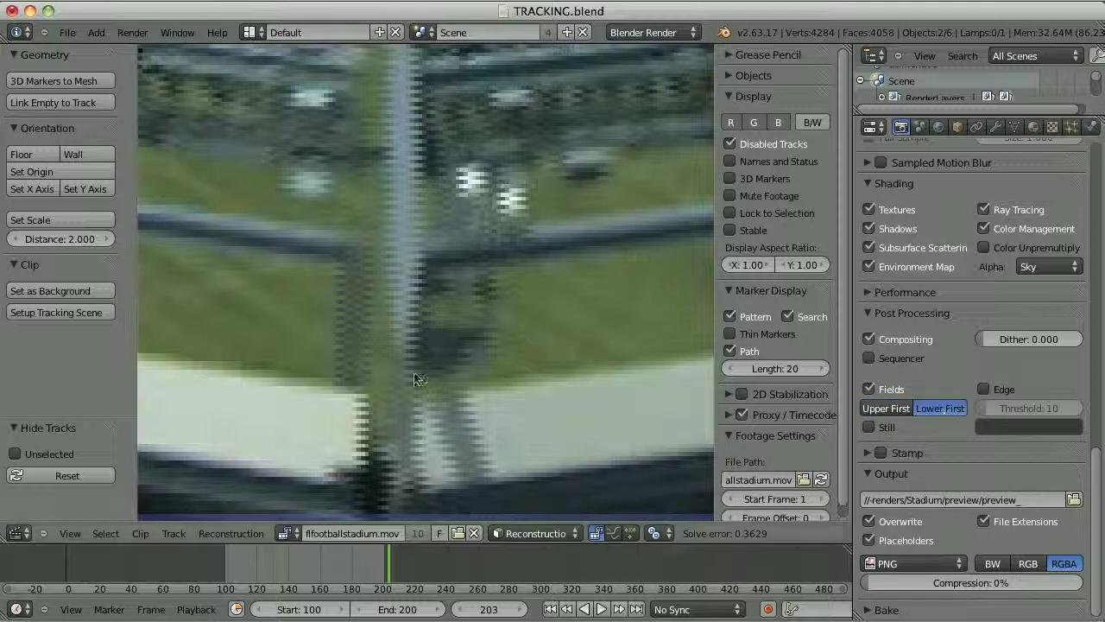
click(891, 412)
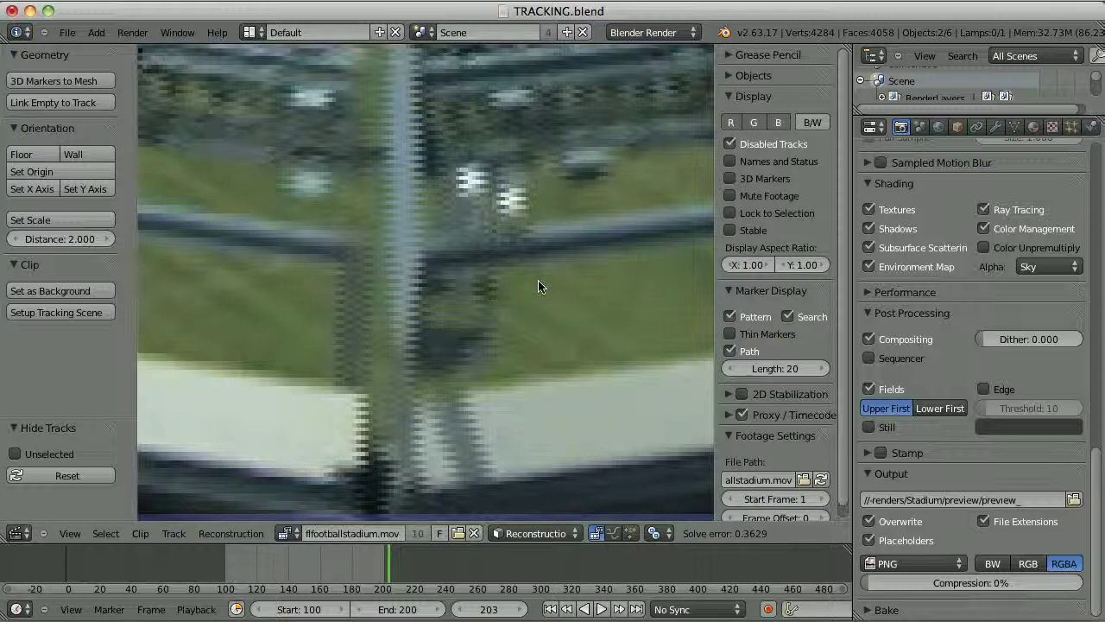
Step: Switch to the Compositing layout and preview the Movie Clip node and the striped Image node in the viewer
key(ctrl+Left)
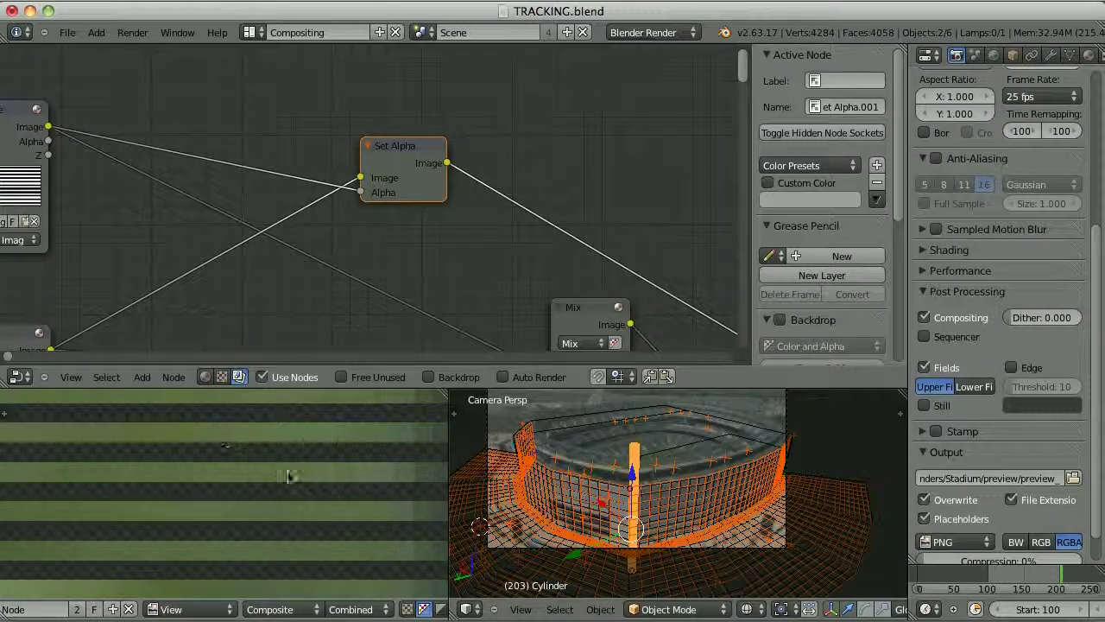
scroll(294, 453, up, 2)
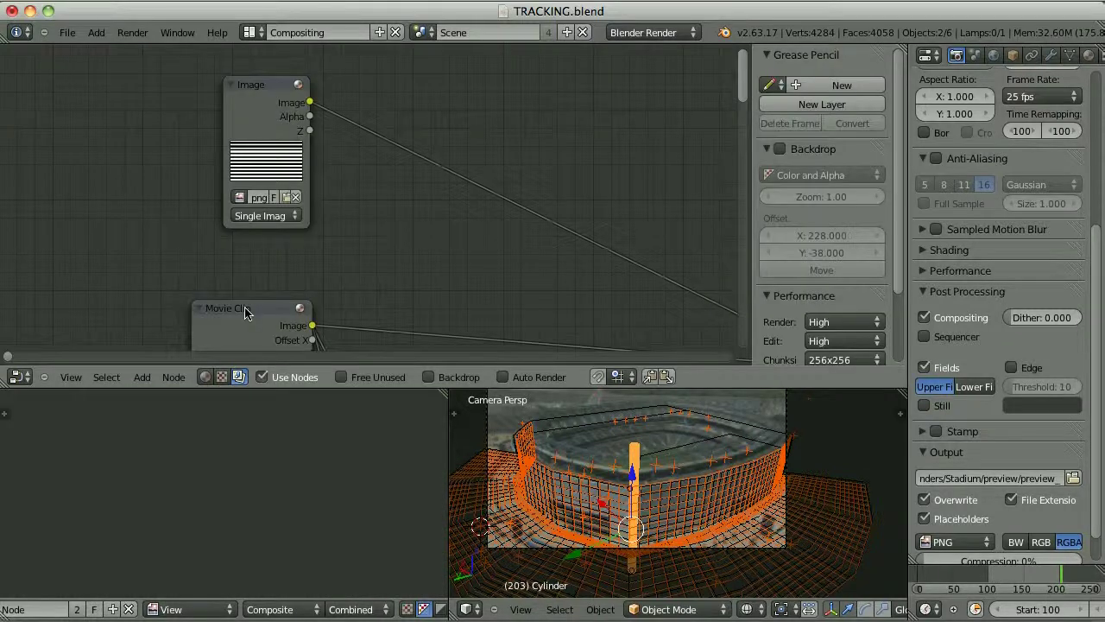
ctrl+shift+click(244, 311)
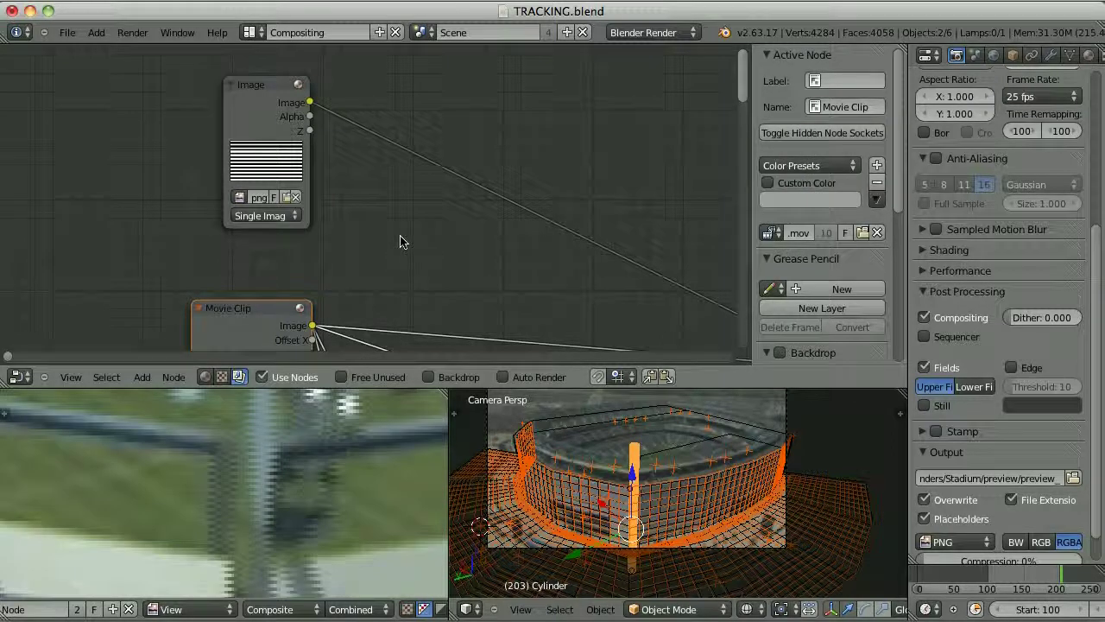
ctrl+shift+click(257, 87)
scroll(297, 530, up, 5)
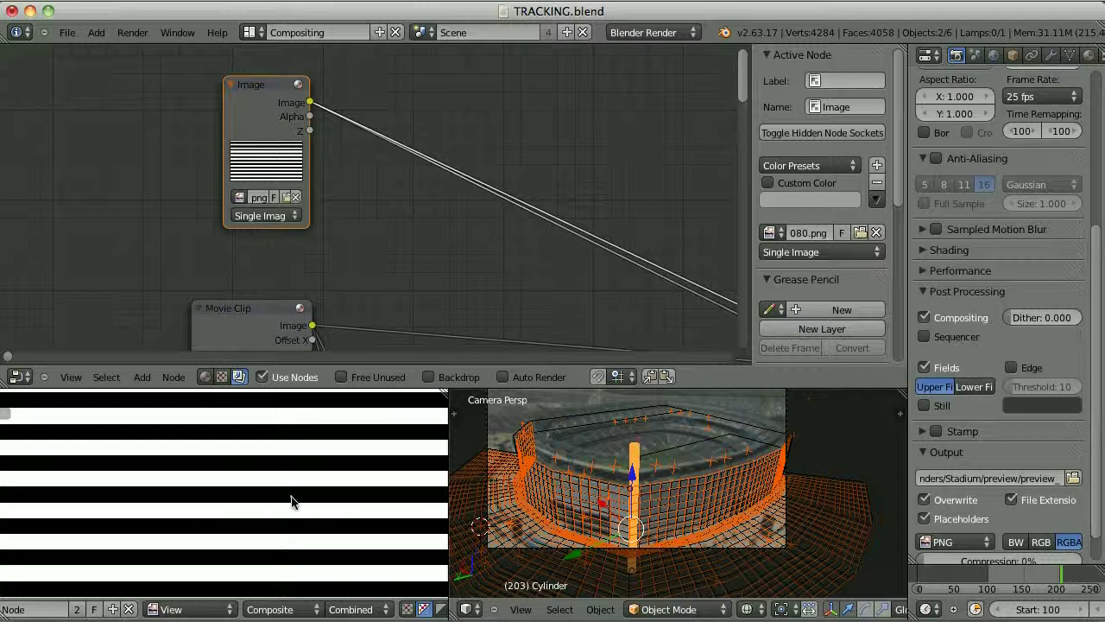
middle_drag(360, 289, 358, 198)
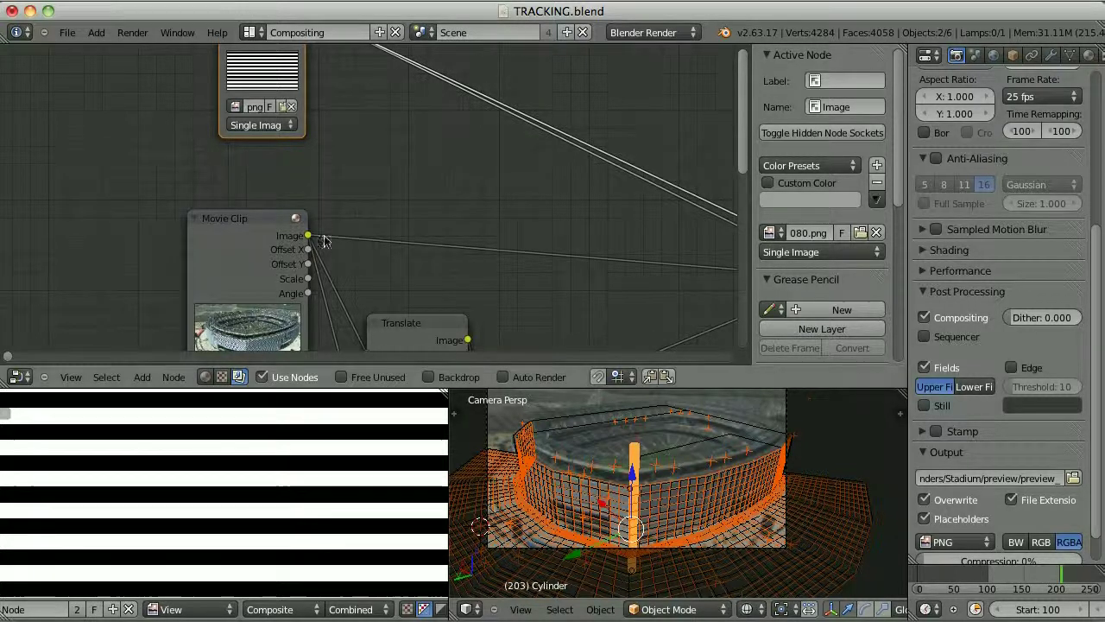
Step: Return to the Default layout and open the deinterlace scene in the 3D View
key(ctrl+Right)
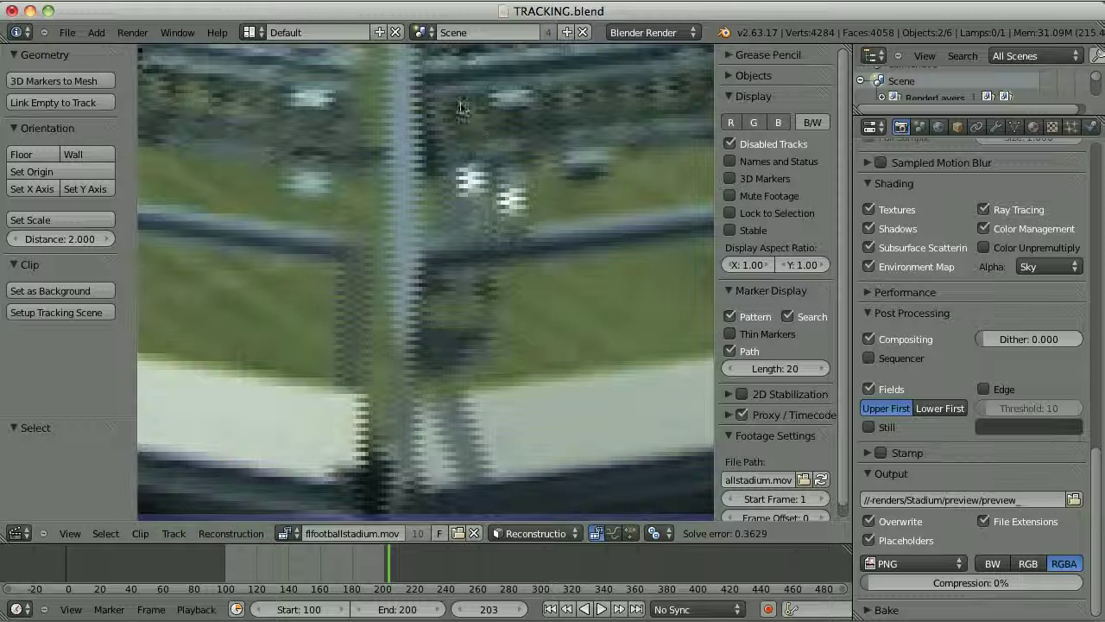
click(428, 32)
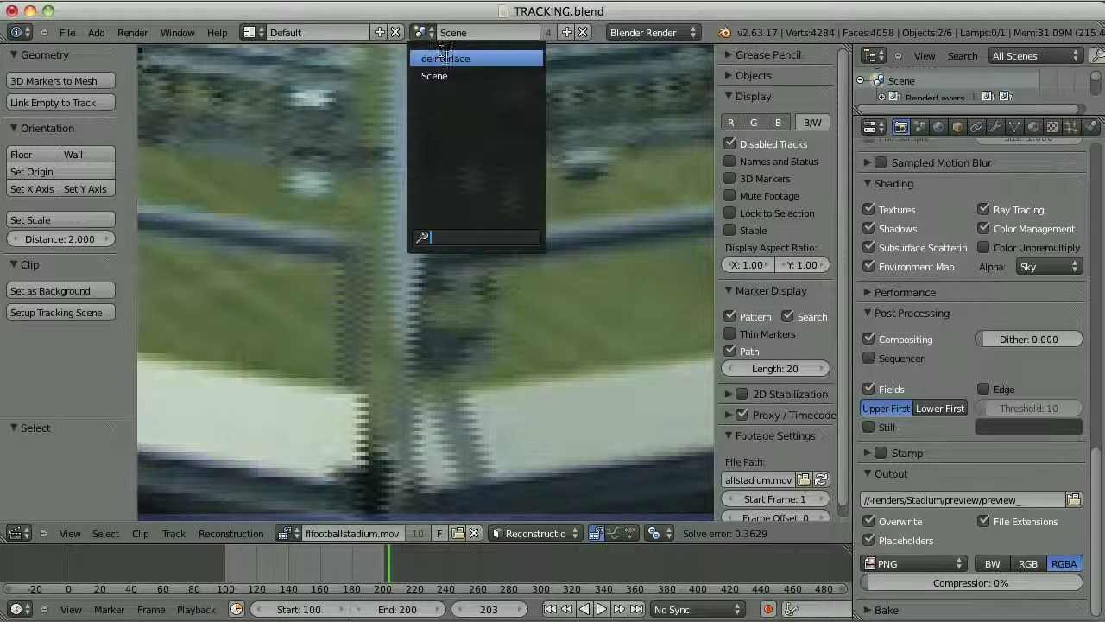
click(456, 59)
key(shift+F5)
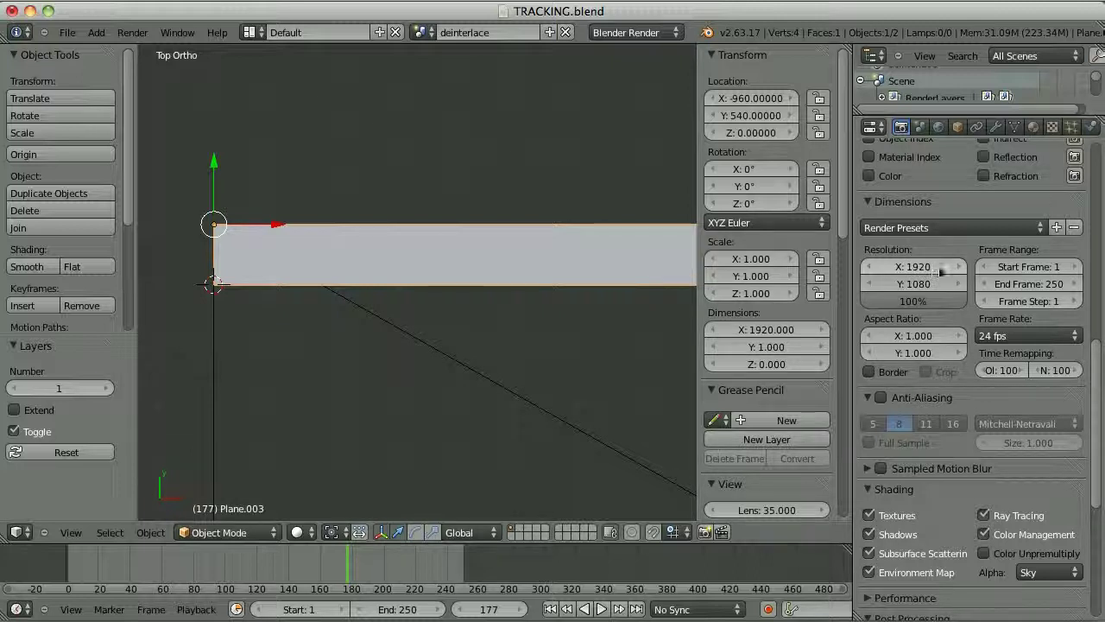
Step: Open the striped plane's Array modifier and turn on its display in the viewport
click(996, 127)
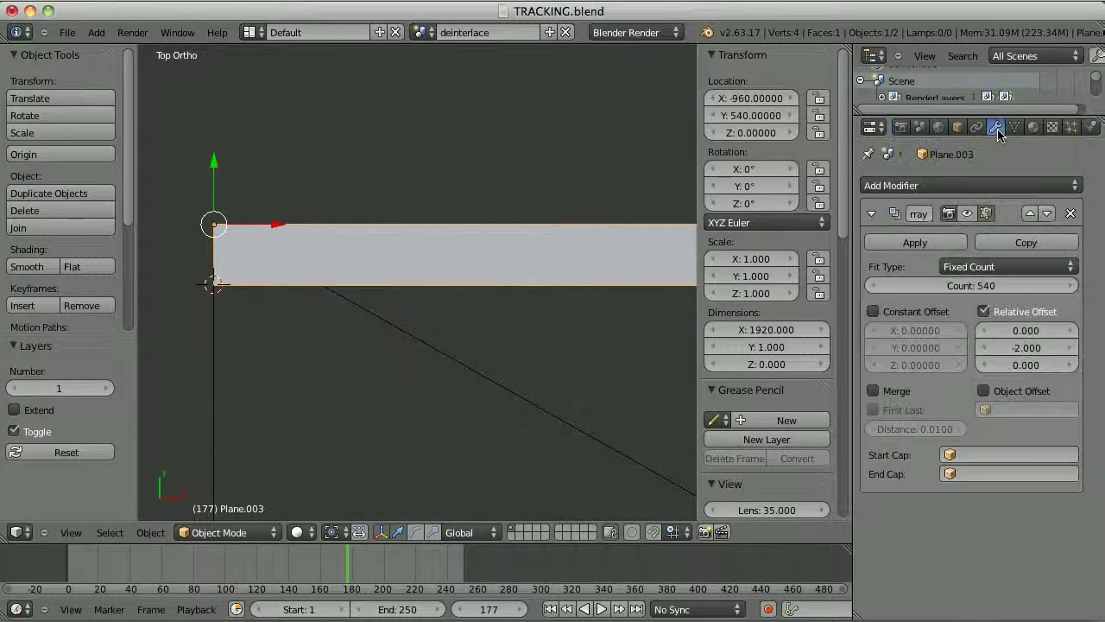
click(900, 127)
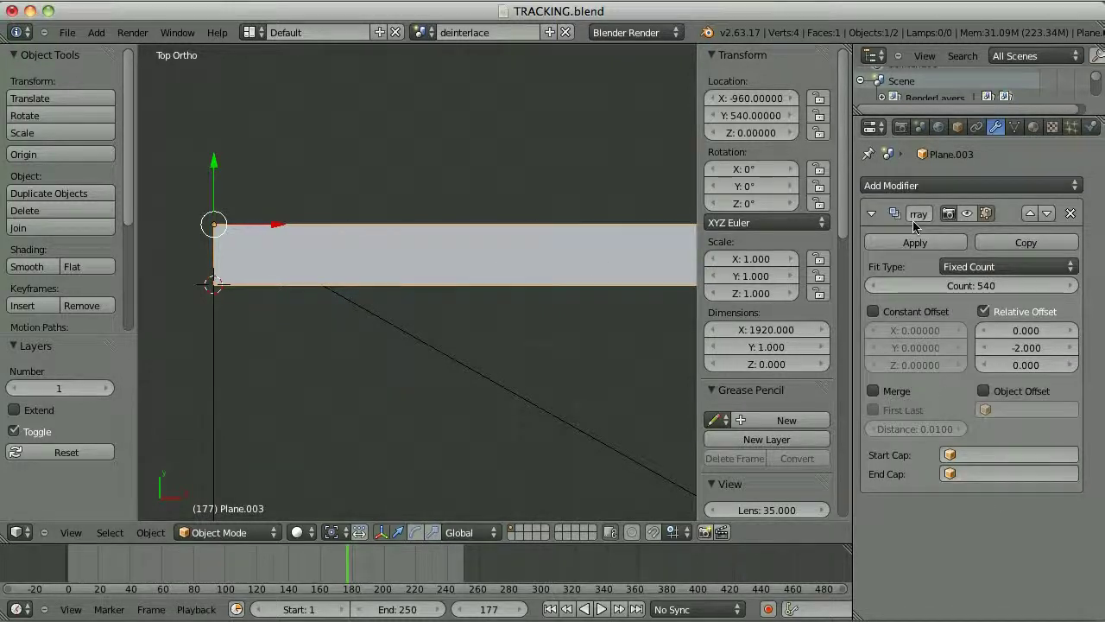
click(967, 213)
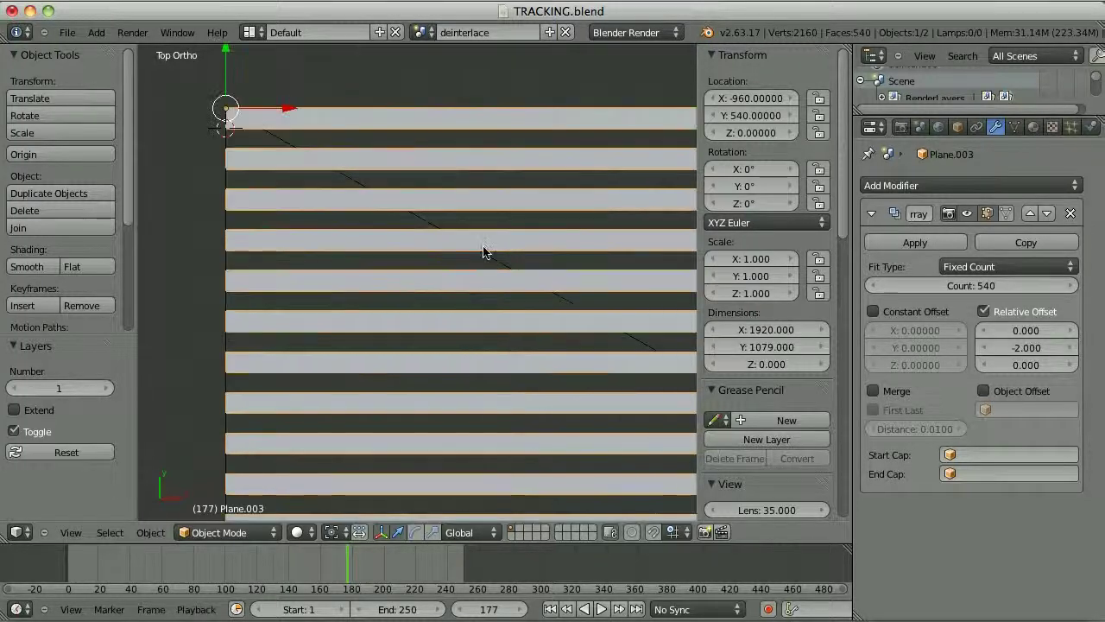
Step: Inspect the camera's Orthographic lens settings, look at the stripes through the camera, and render the frame
right_click(361, 187)
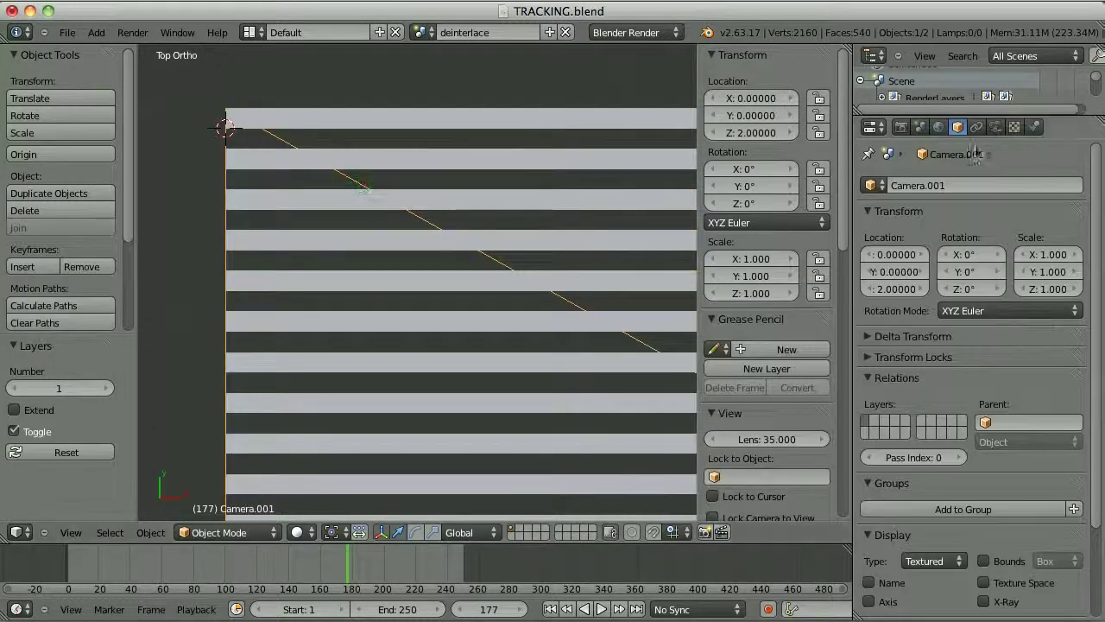
click(995, 127)
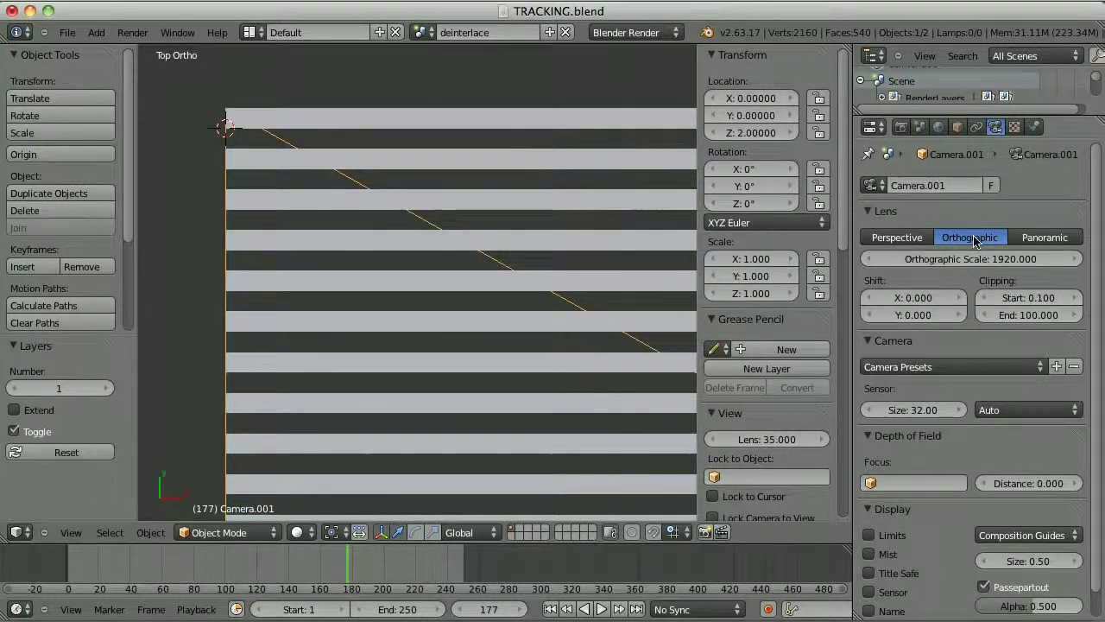
key(KP_1)
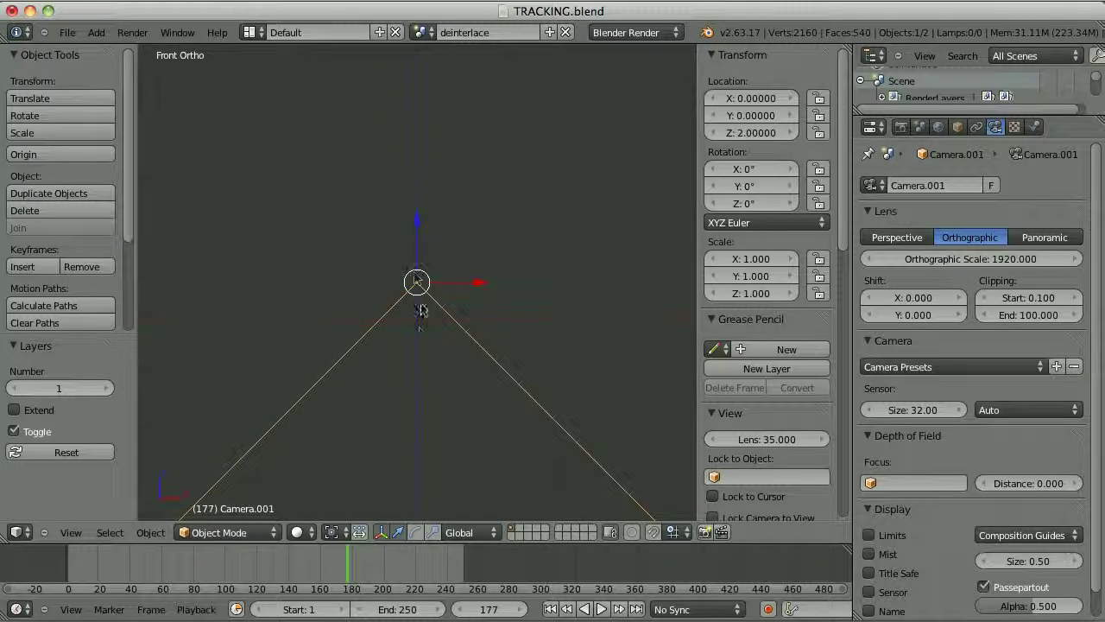
middle_drag(369, 334, 378, 415)
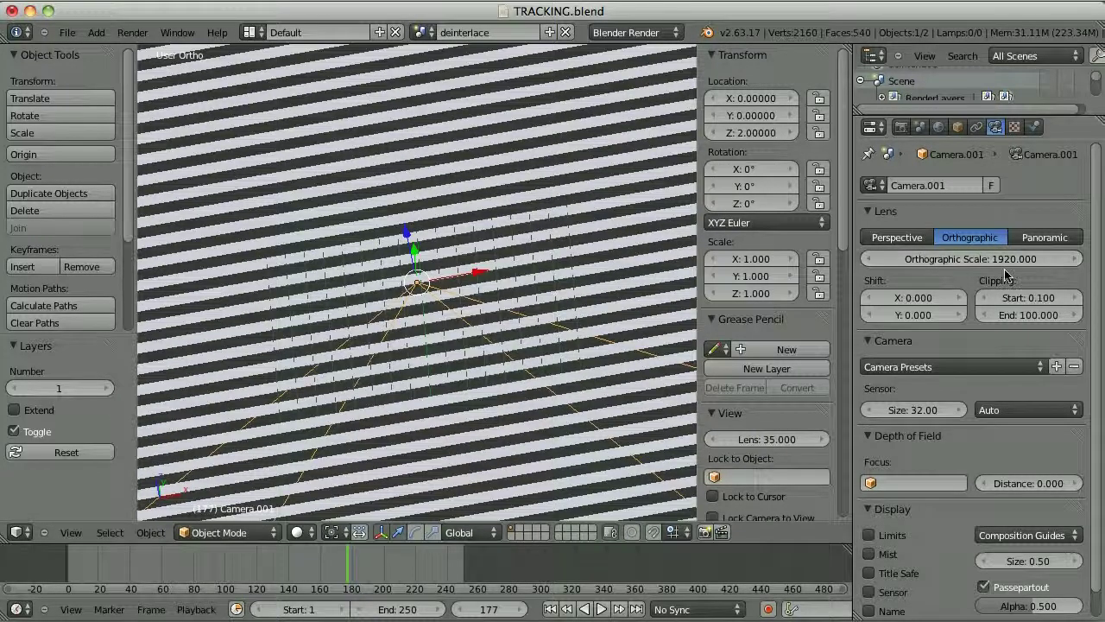
key(KP_0)
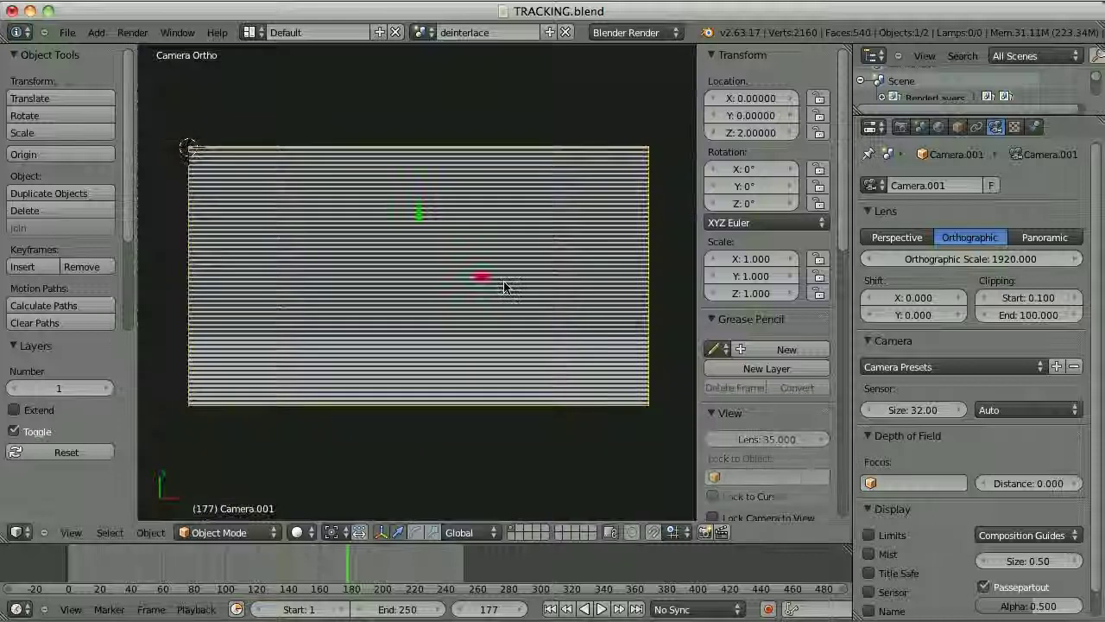
key(F12)
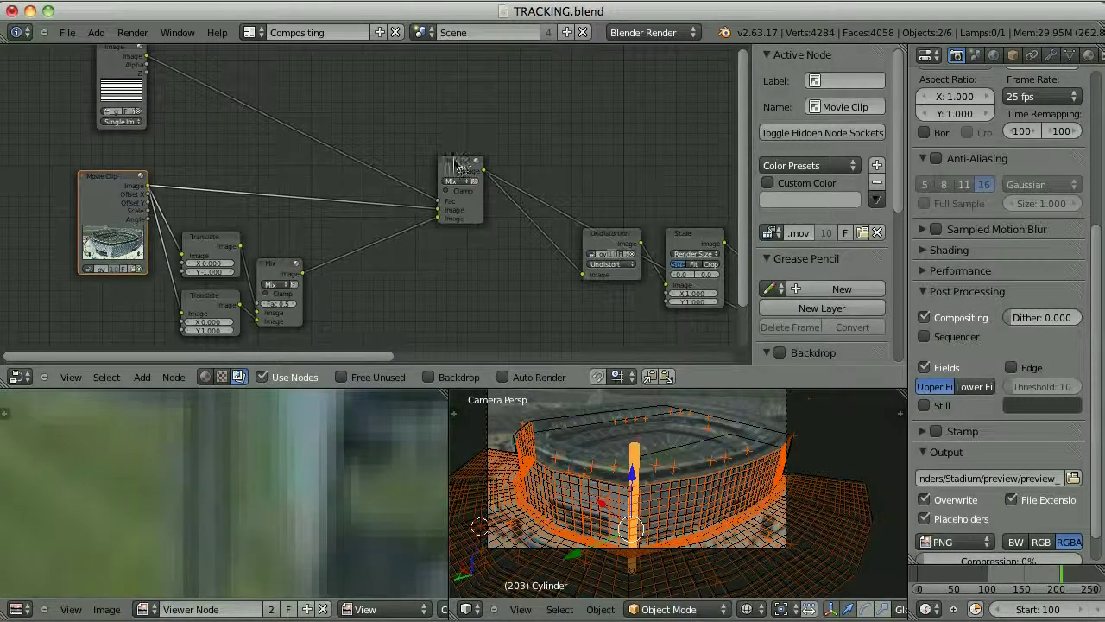
Step: Compare the deinterlacing Mix node, the raw Movie Clip and the Mix of the two Translate nodes in the viewer
click(471, 192)
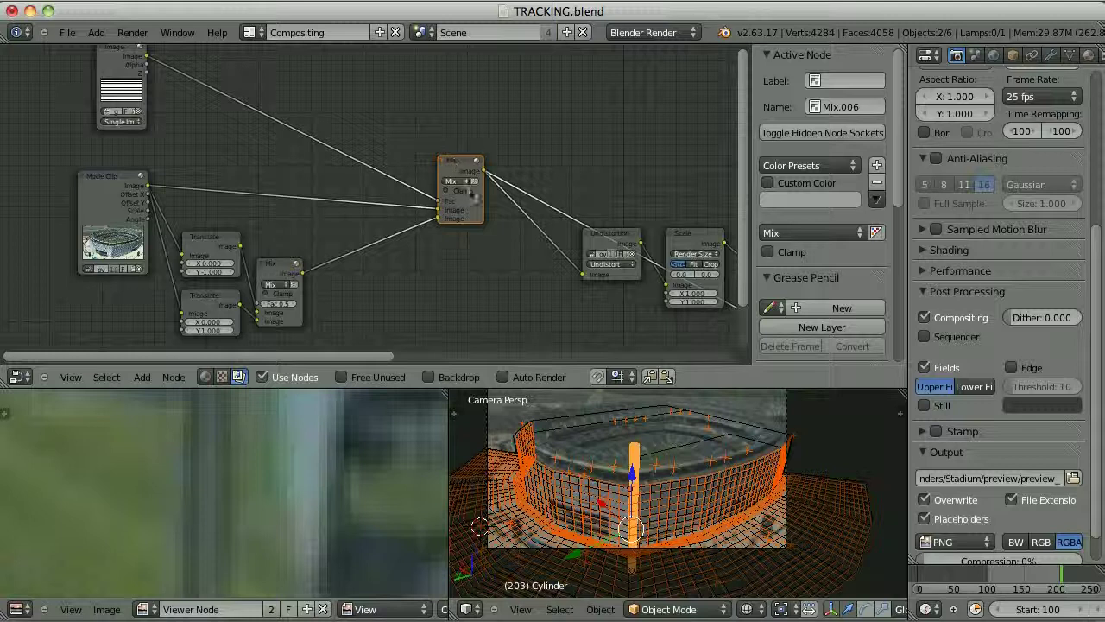
click(101, 179)
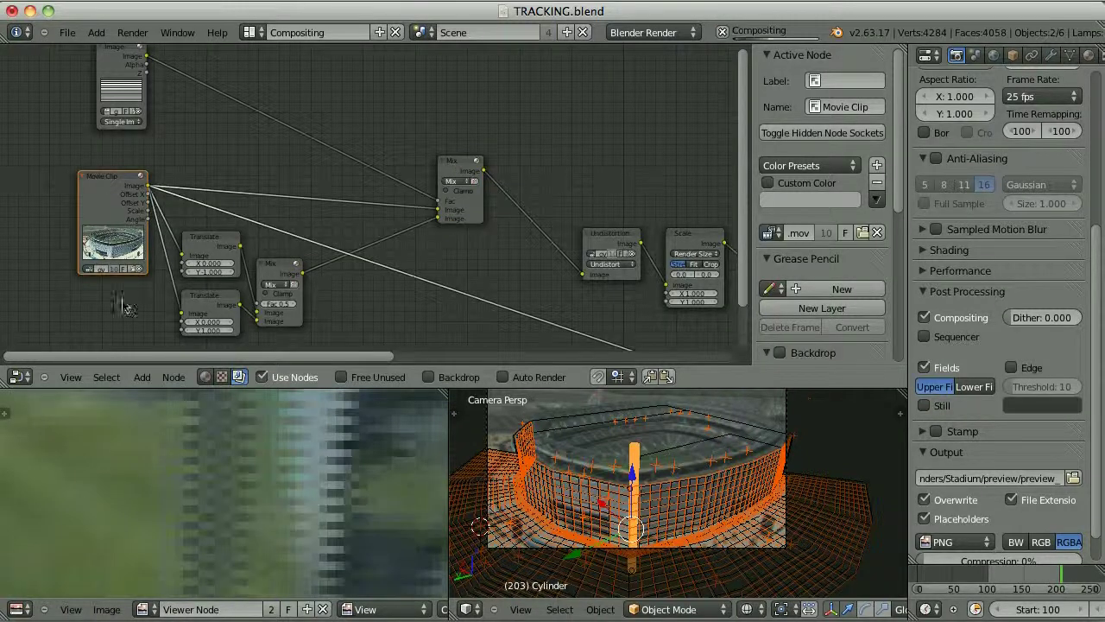
middle_drag(279, 269, 302, 240)
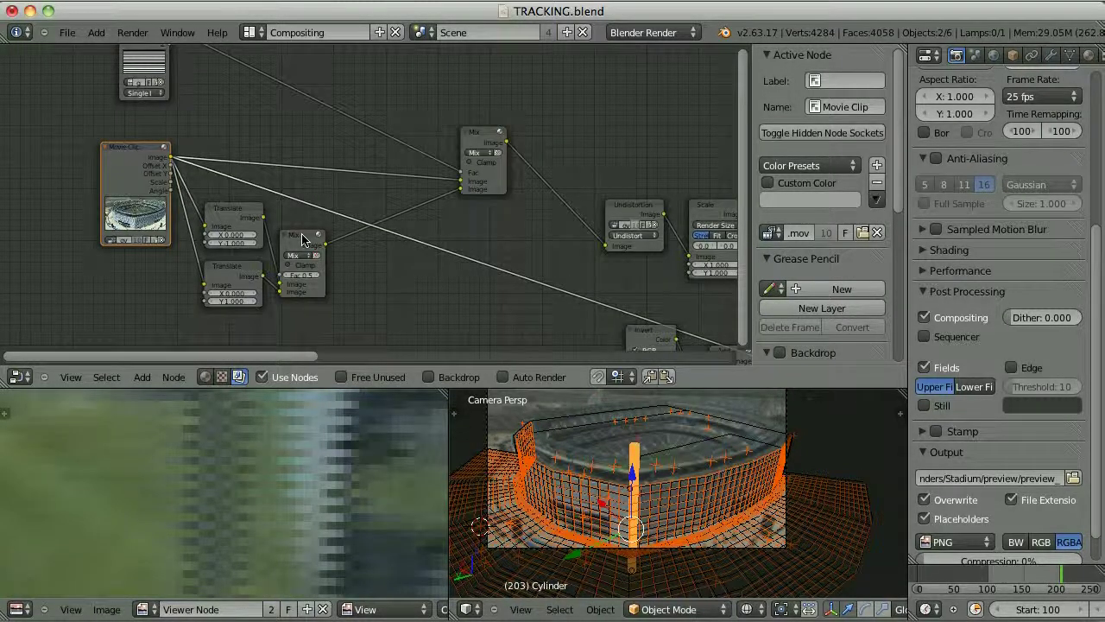
click(302, 240)
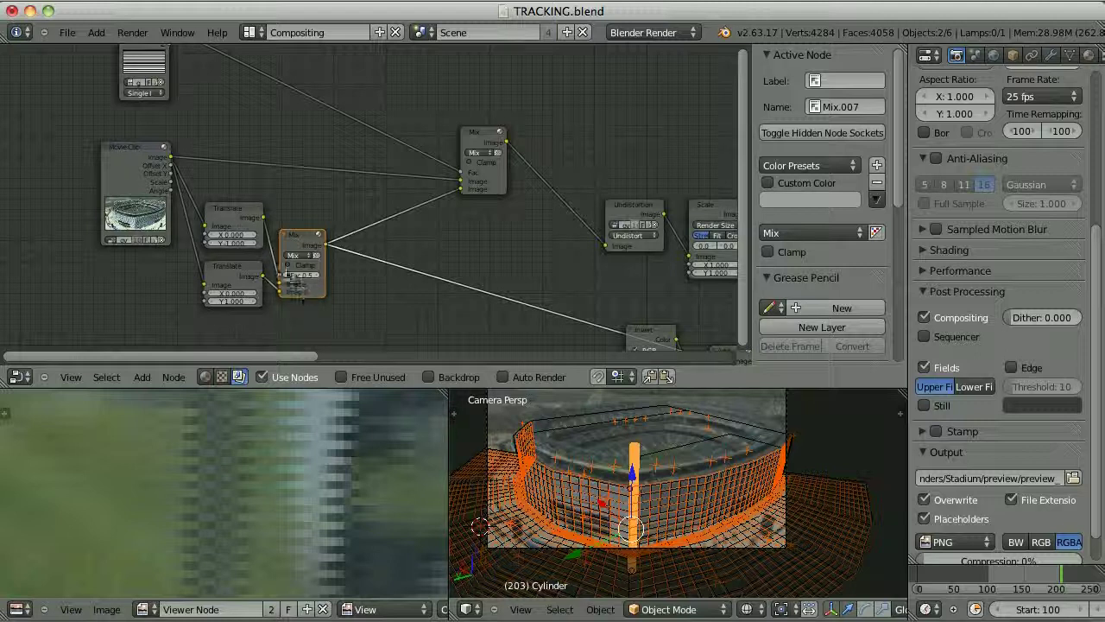
middle_drag(297, 145, 314, 214)
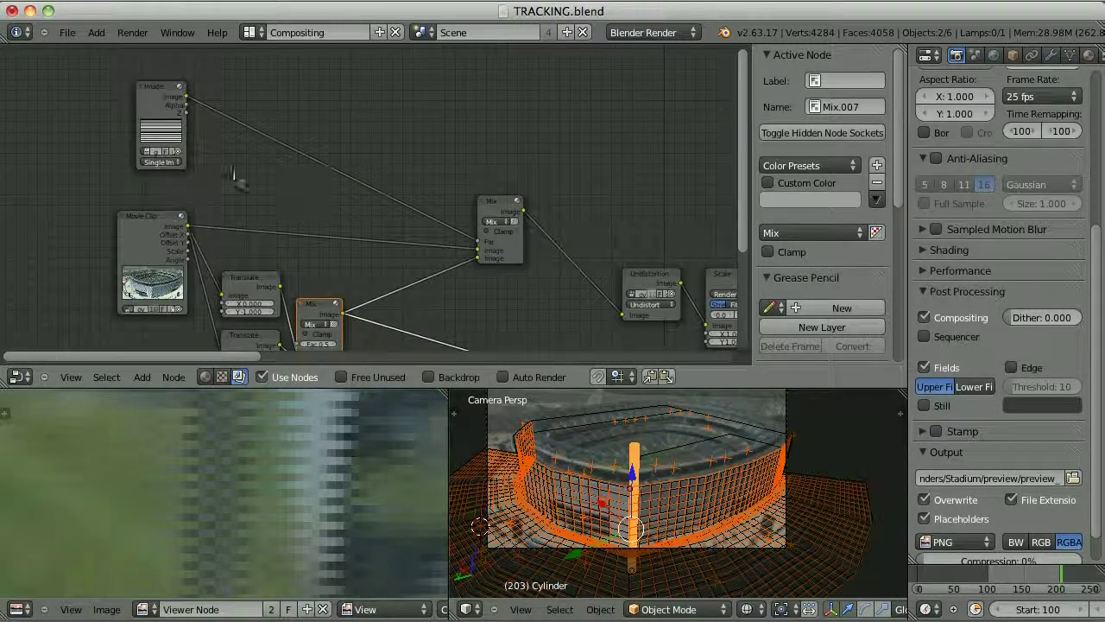
Step: Compare the striped mask Image node with the raw Movie Clip in the viewer
ctrl+shift+click(160, 97)
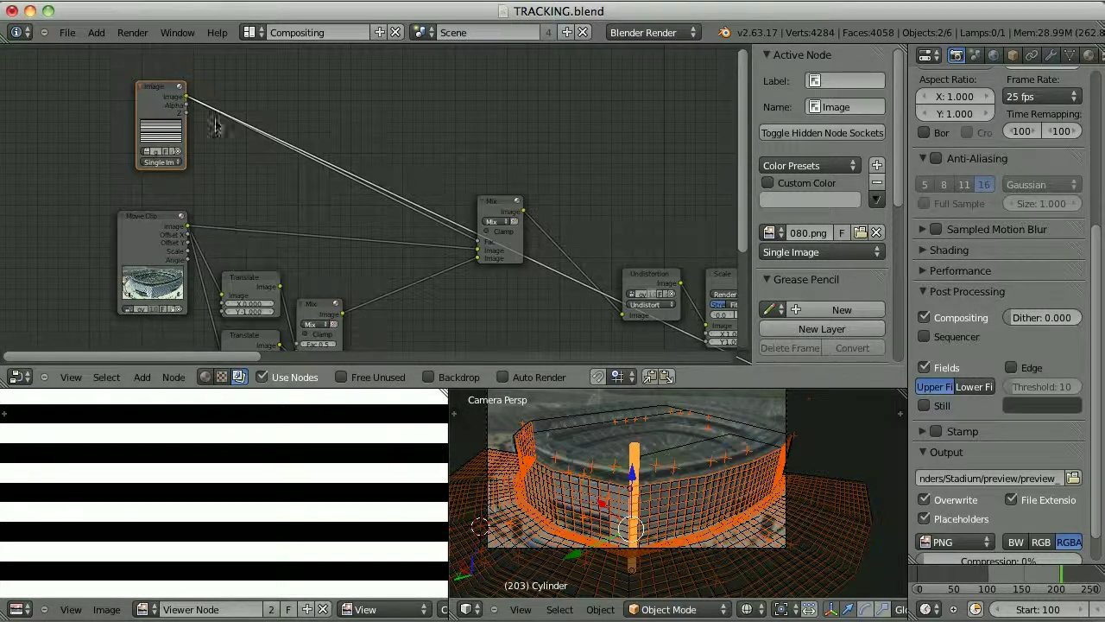
ctrl+shift+click(148, 216)
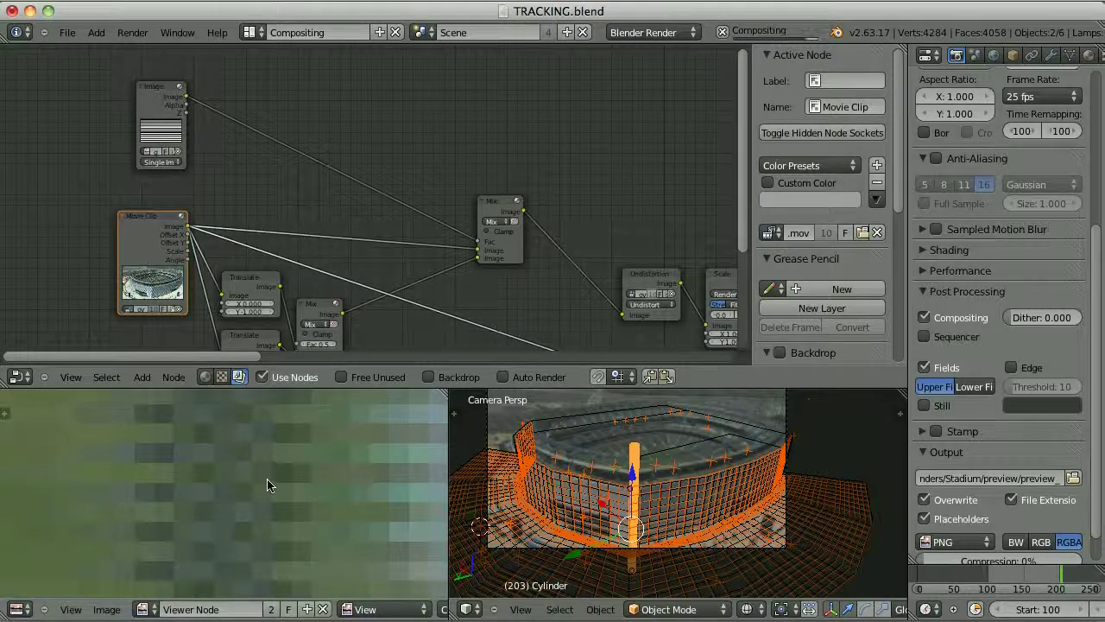
Step: Preview the Translate nodes with Y -1 and Y 1 one after the other, followed by the Mix that blends them at 0.5
middle_drag(301, 273, 351, 171)
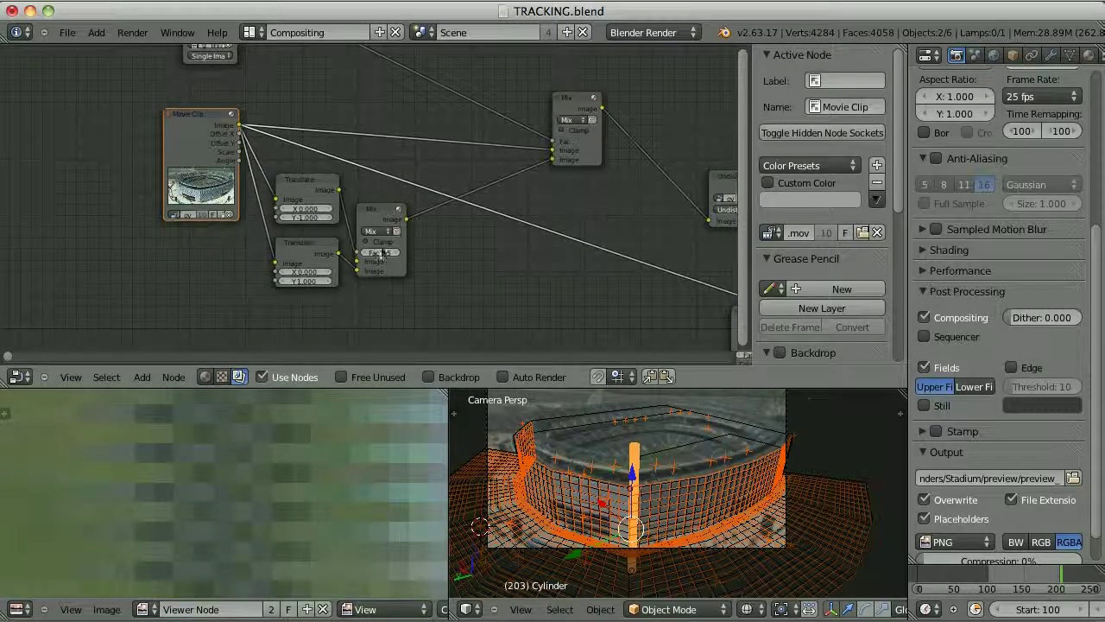
scroll(383, 252, up, 4)
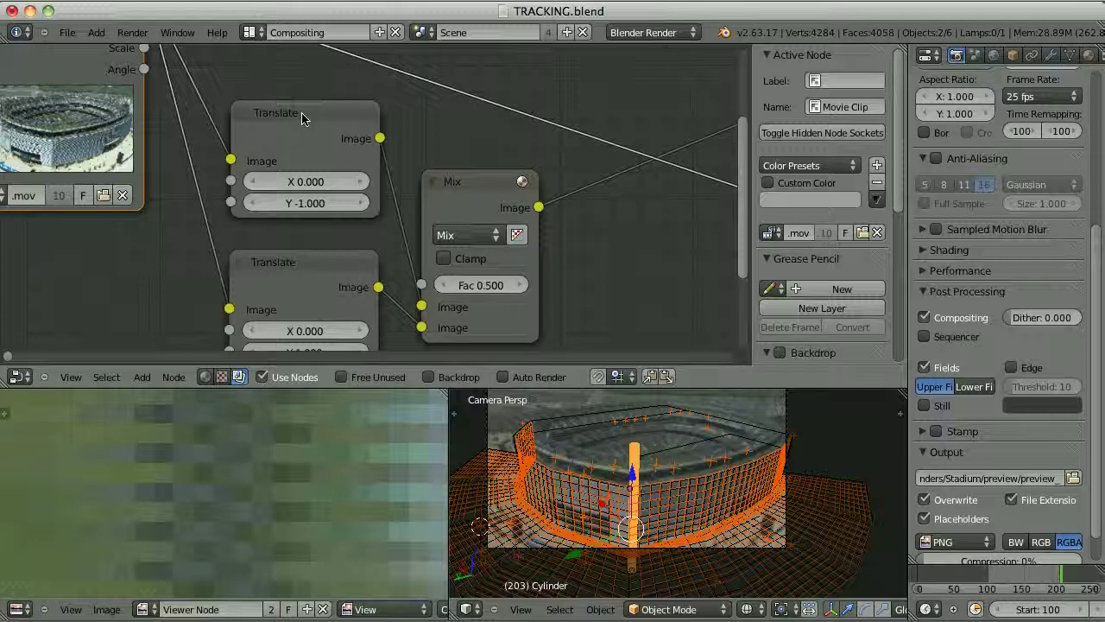
click(302, 118)
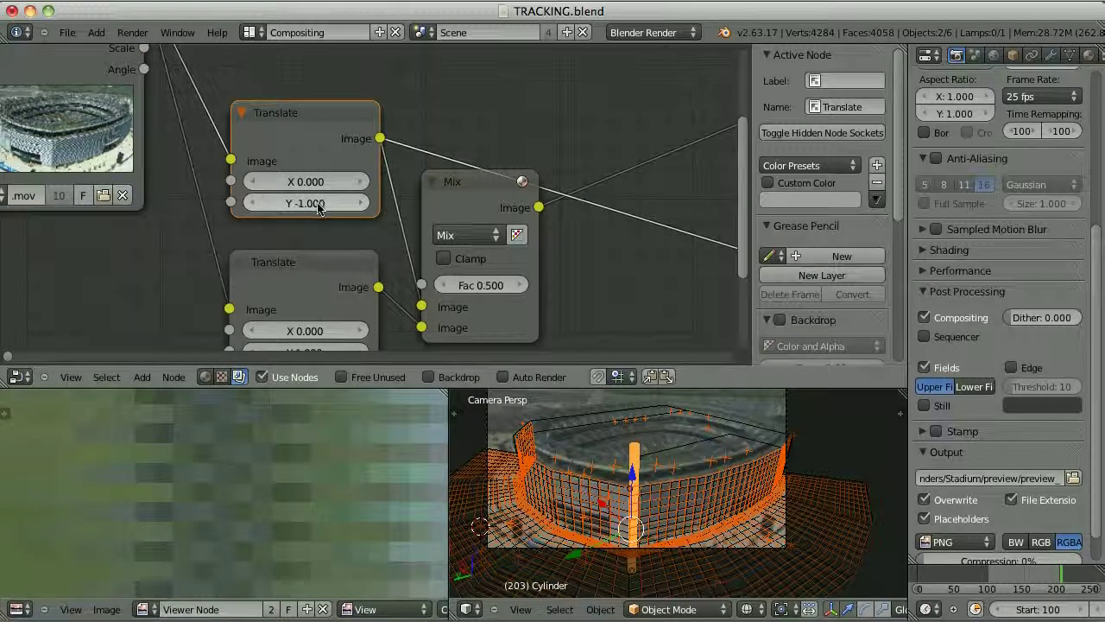
shift+scroll(311, 205, down, 2)
click(314, 206)
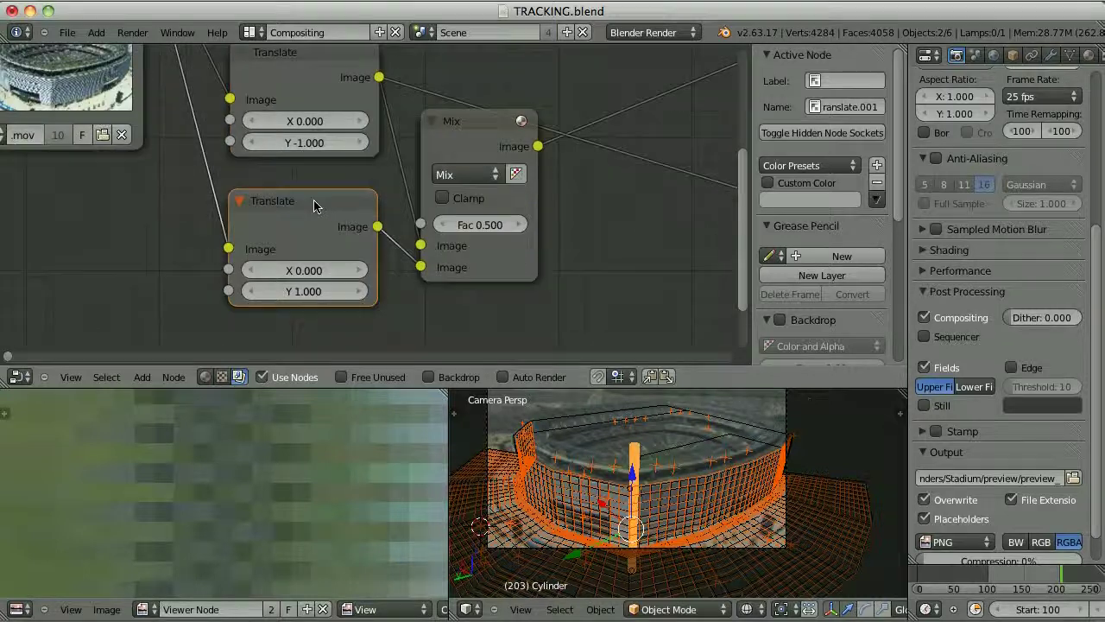
ctrl+shift+click(314, 206)
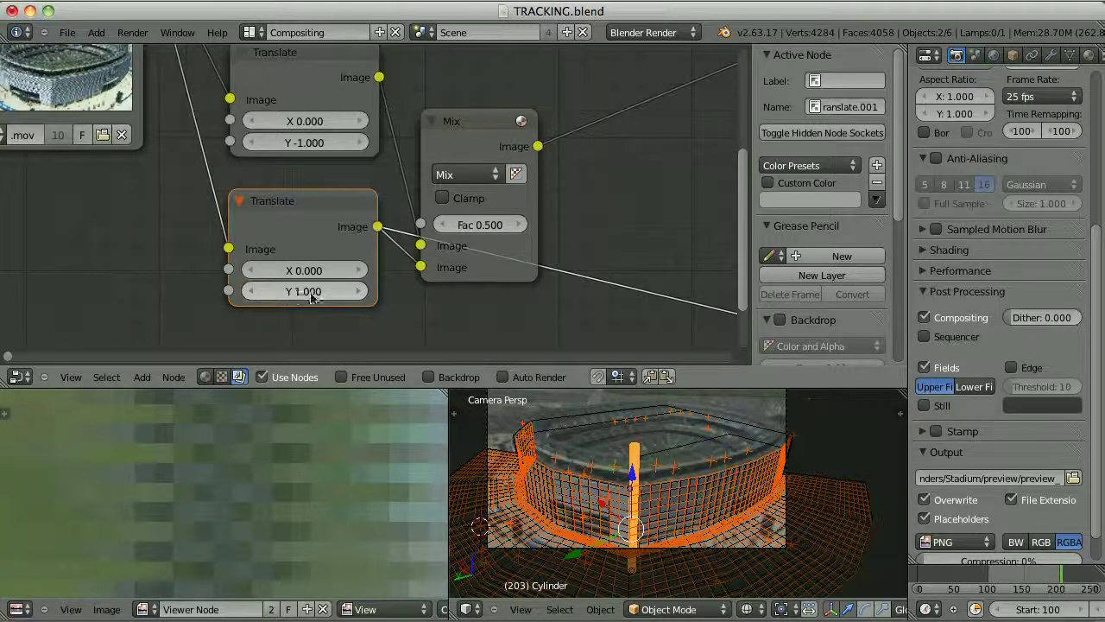
click(466, 129)
ctrl+shift+click(473, 127)
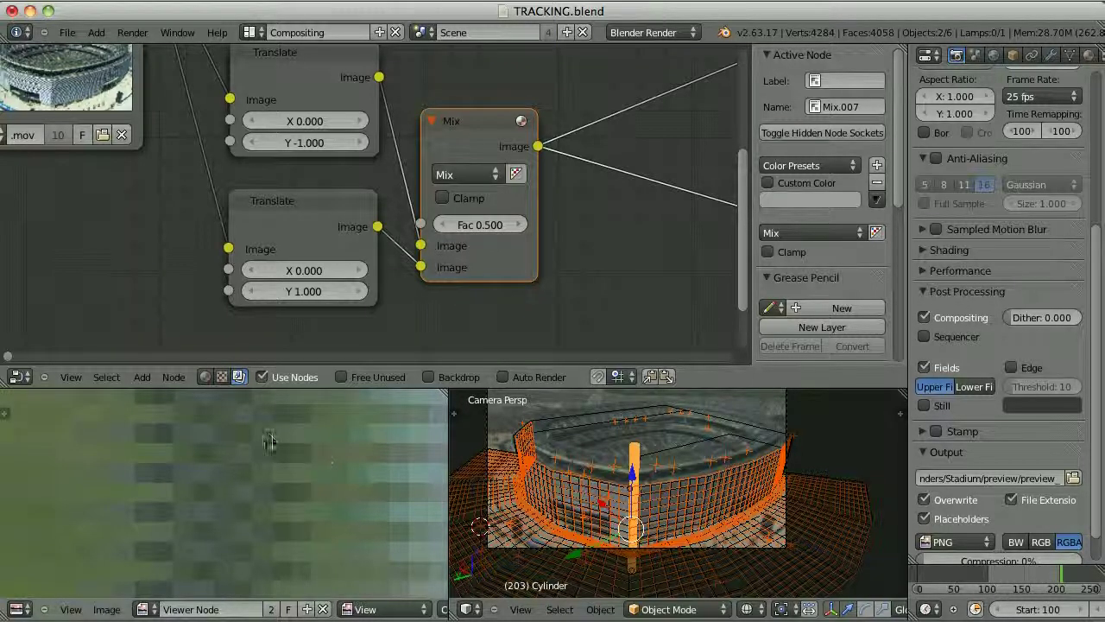
Step: Go through both Translate nodes and their Mix again, and view the Mix node that combines them with the Movie Clip
middle_drag(474, 266, 470, 290)
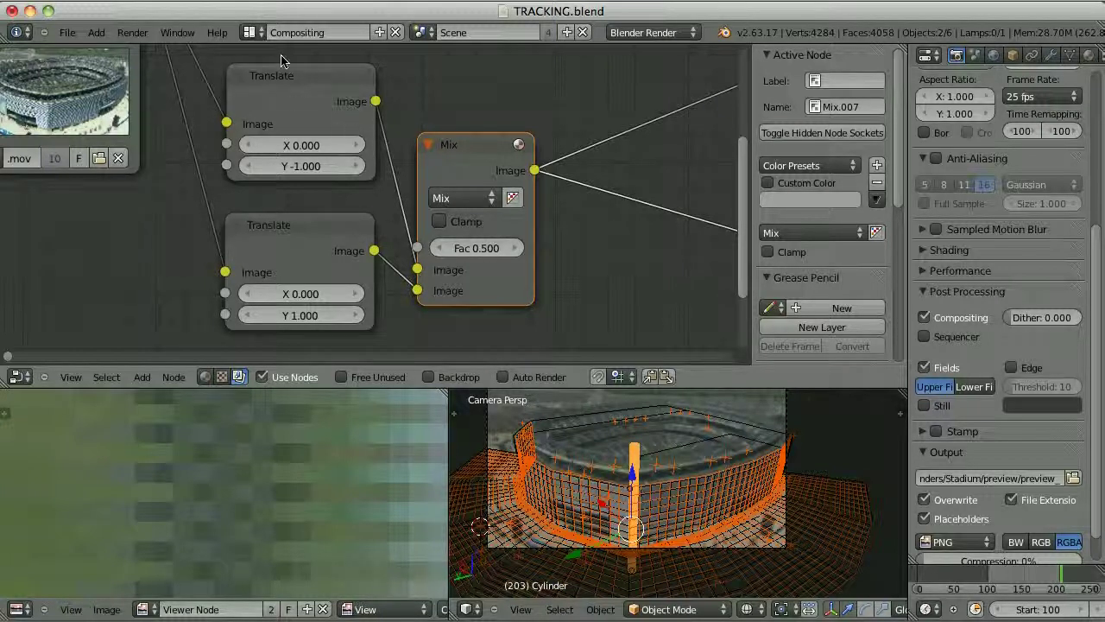
click(311, 76)
click(306, 234)
click(488, 242)
scroll(467, 233, down, 3)
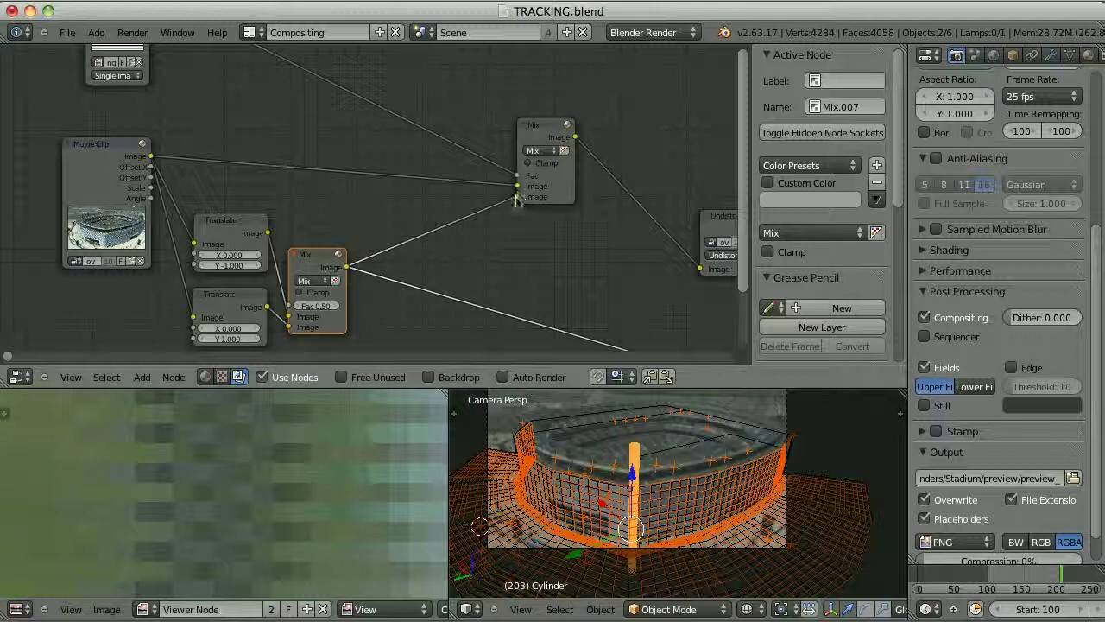
click(533, 132)
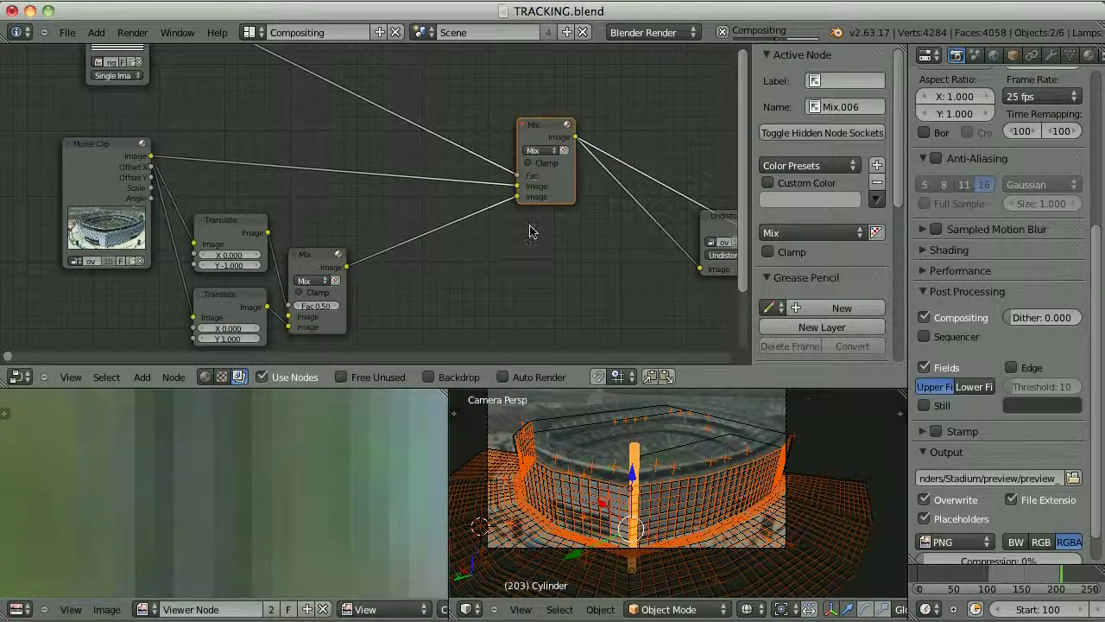
Step: Compare the stripe mask, the deinterlacing Mix result and the raw Movie Clip in the viewer, examining the stadium's beams
middle_drag(530, 230, 550, 294)
ctrl+shift+click(129, 62)
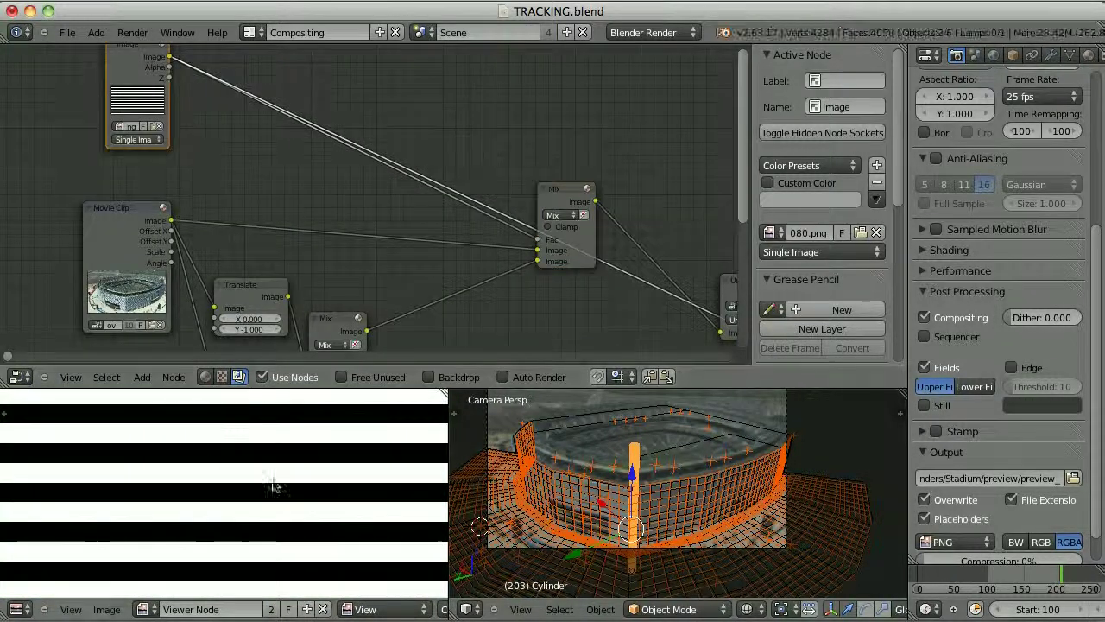
middle_drag(560, 191, 420, 146)
ctrl+shift+click(421, 146)
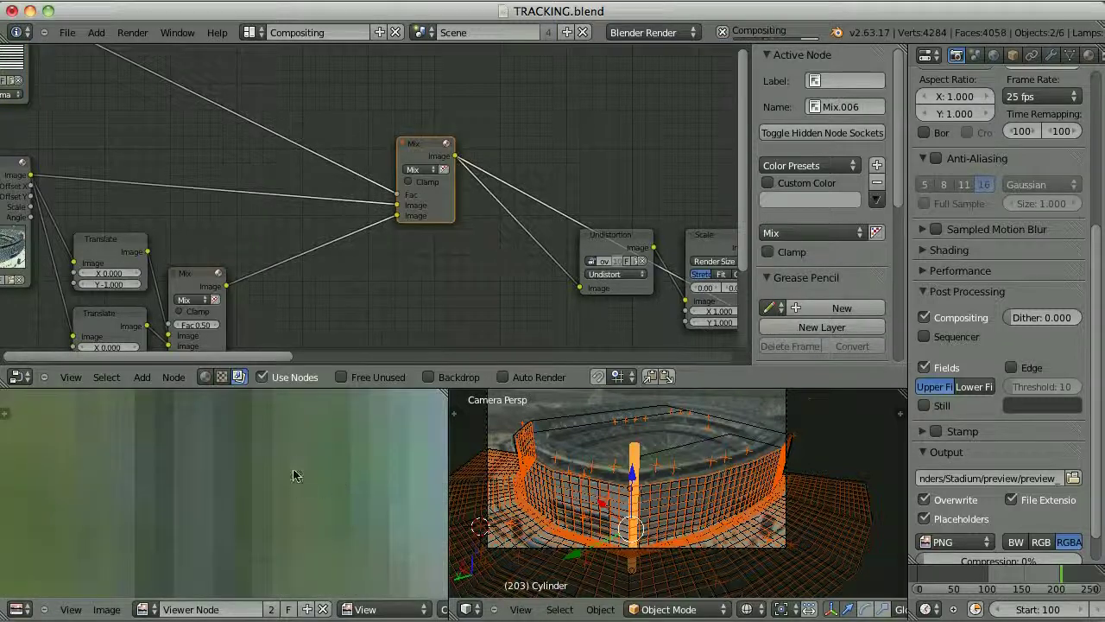
scroll(253, 463, up, 4)
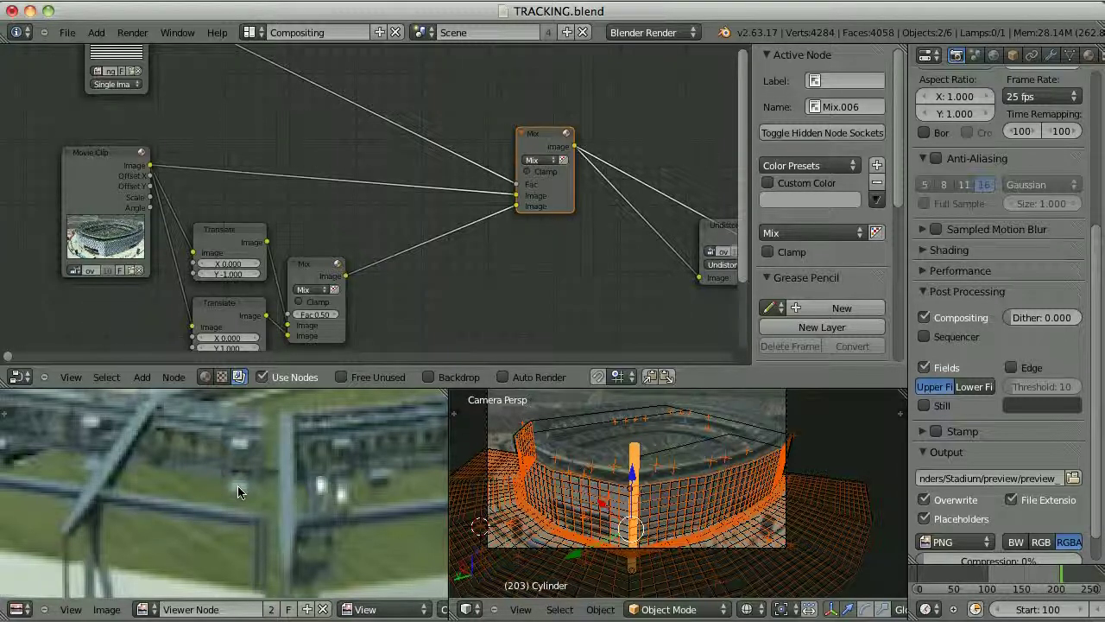
scroll(294, 489, down, 3)
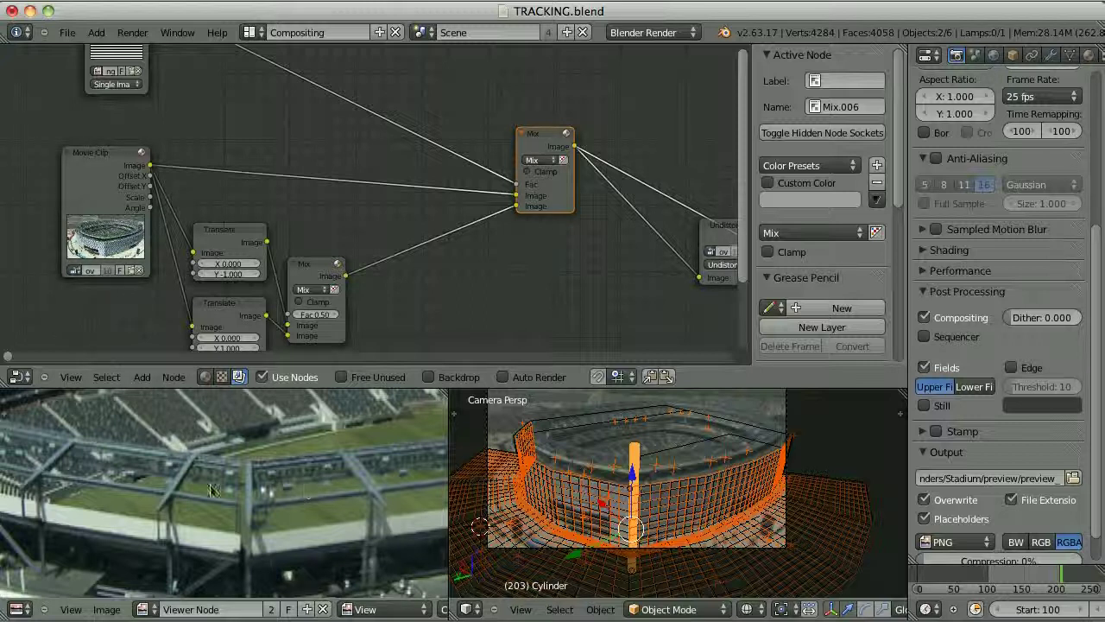
ctrl+shift+click(99, 172)
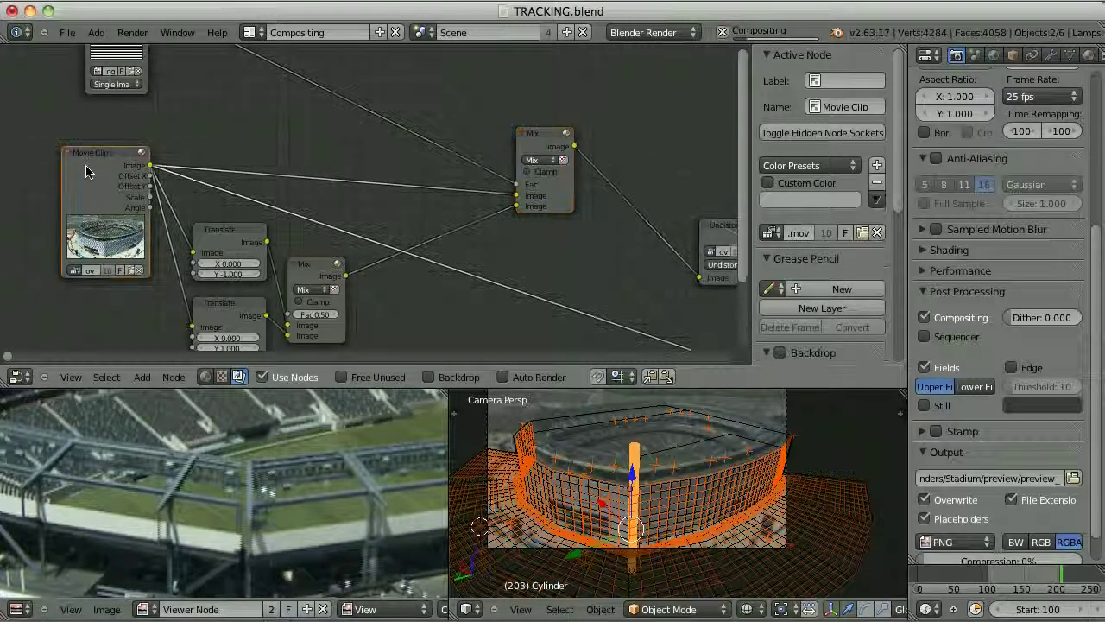
Step: View the full stadium composite and examine the node tree around the Scale node that follows the Undistortion node
scroll(402, 102, down, 5)
ctrl+shift+click(269, 104)
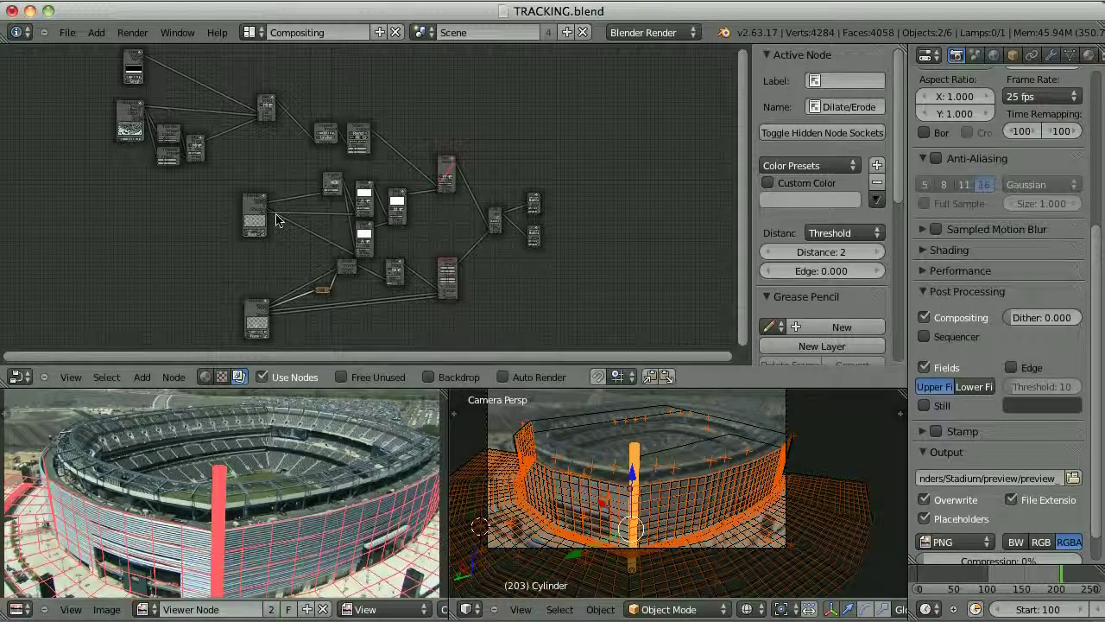
scroll(279, 162, up, 3)
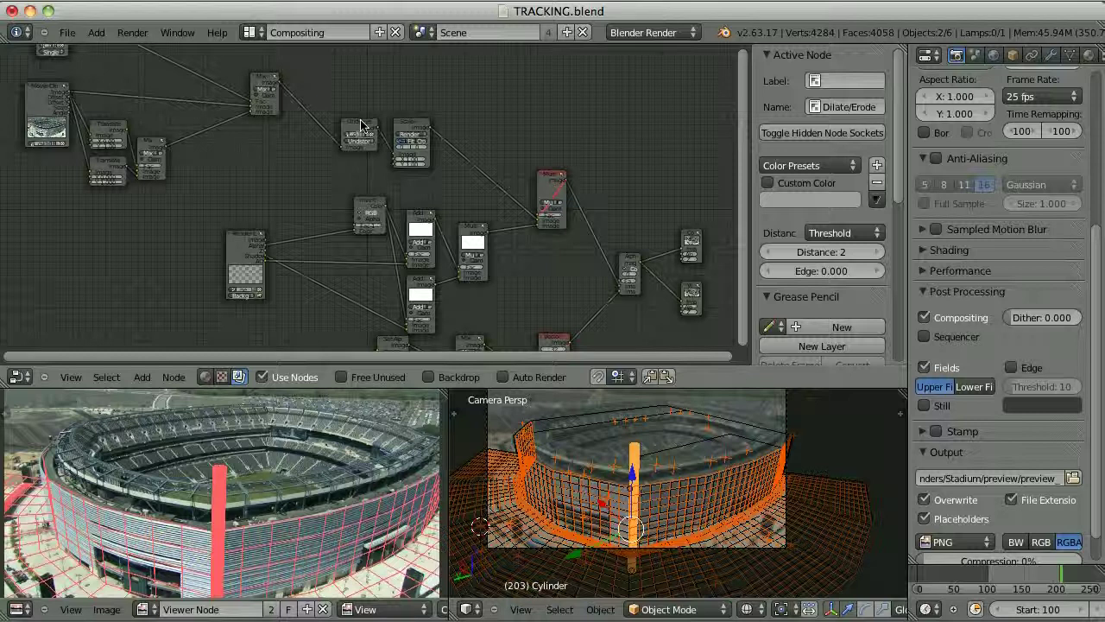
click(411, 163)
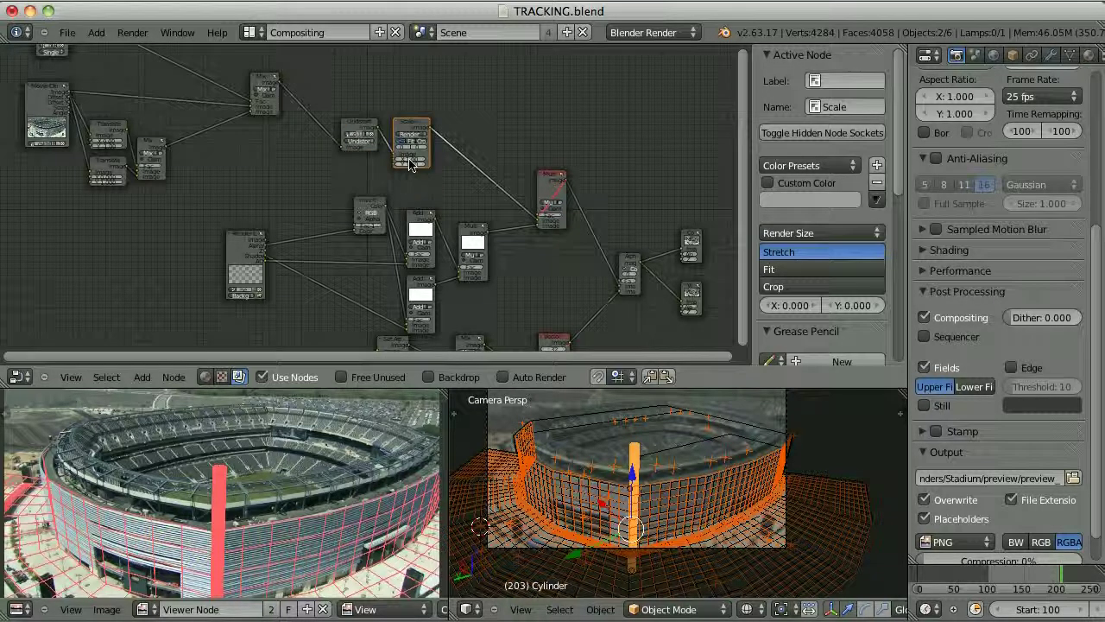
middle_drag(411, 156, 373, 104)
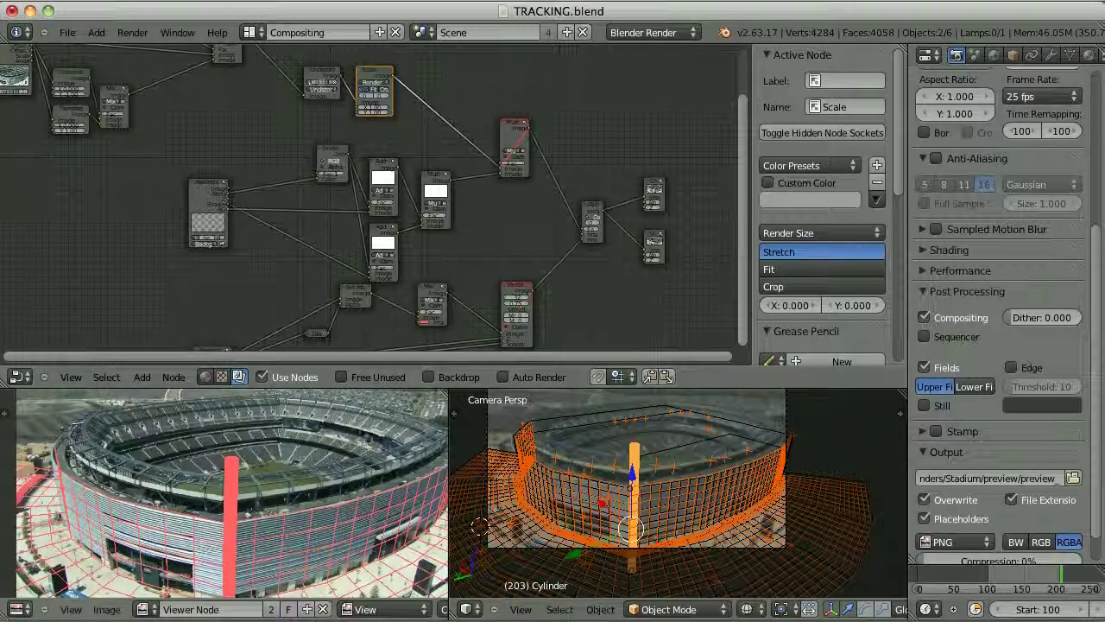
scroll(328, 481, up, 2)
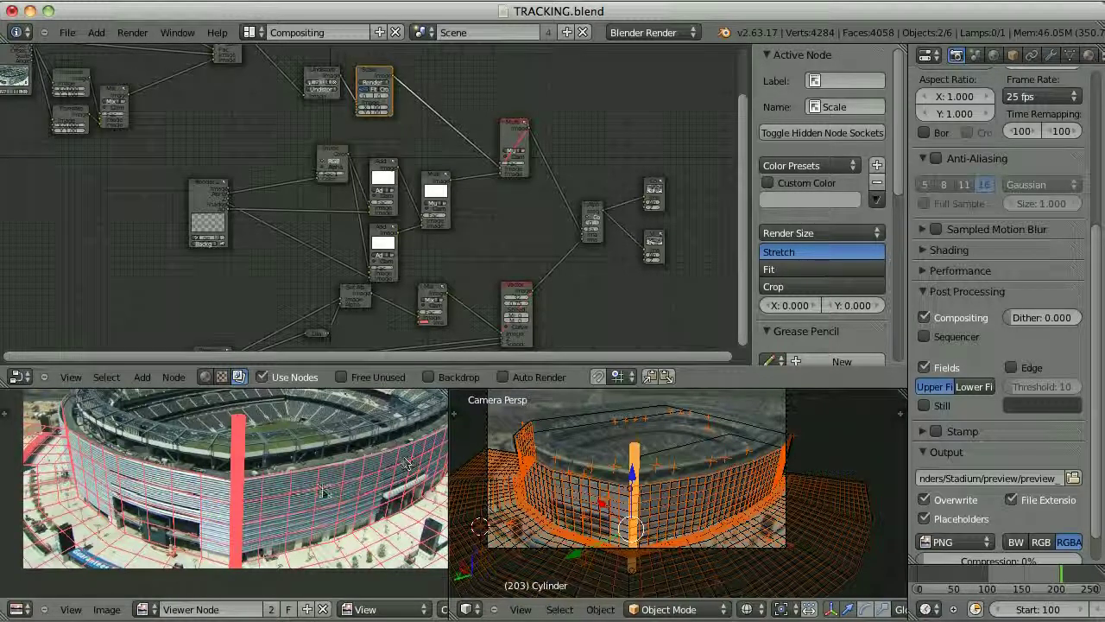
middle_drag(576, 279, 596, 250)
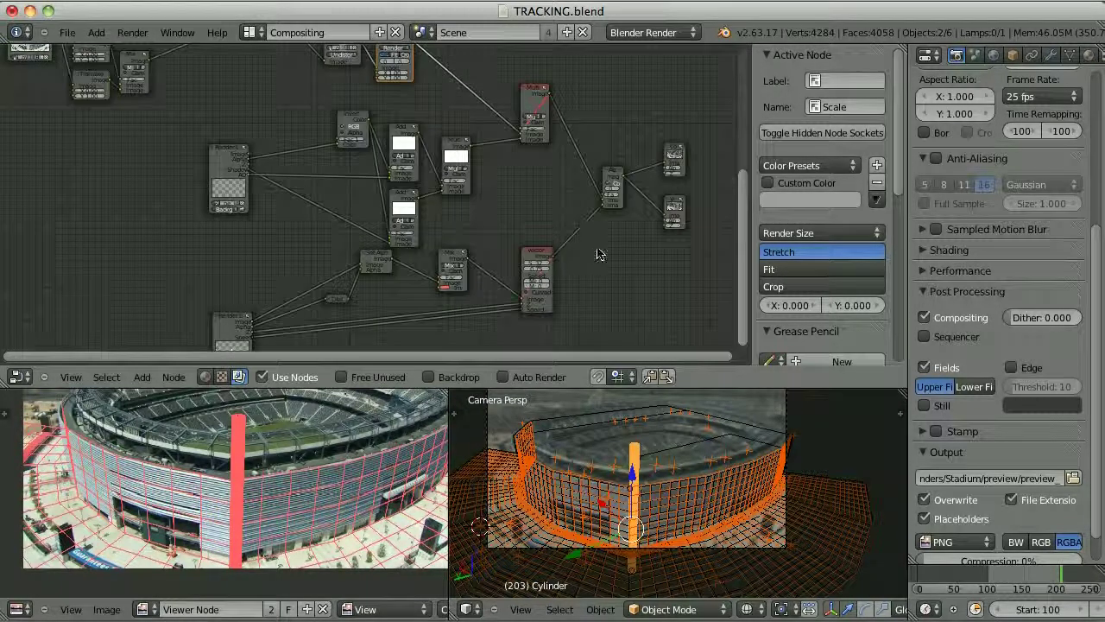